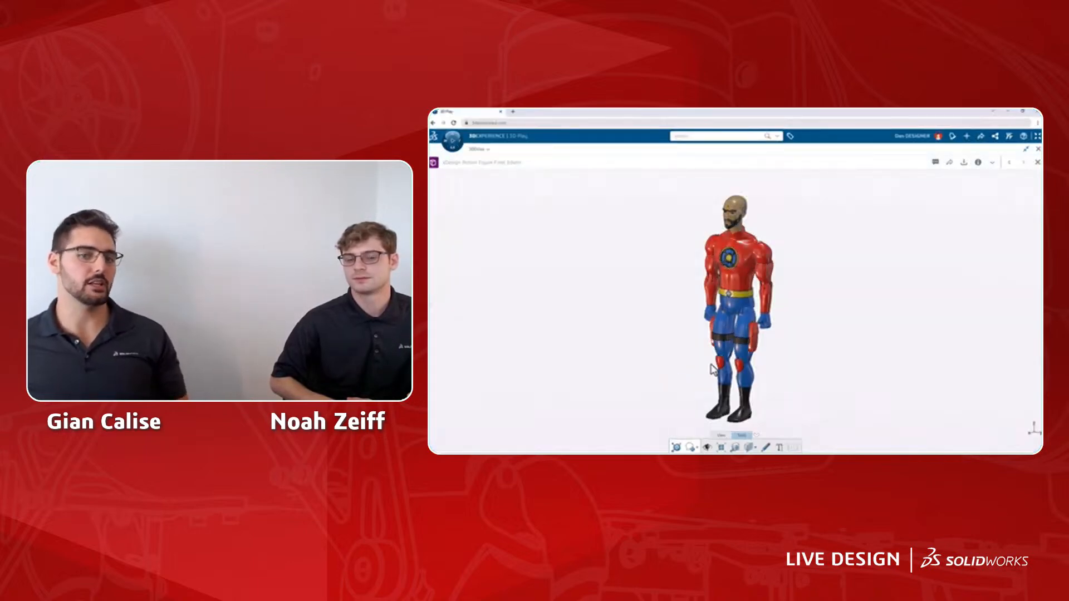
# Explode the action figure model and spread its parts further apart to view the head, torso and arms.
pyautogui.moveTo(717, 369)
pyautogui.mouseDown()
pyautogui.moveTo(628, 351)
pyautogui.moveTo(551, 355)
pyautogui.moveTo(711, 366)
pyautogui.mouseUp()
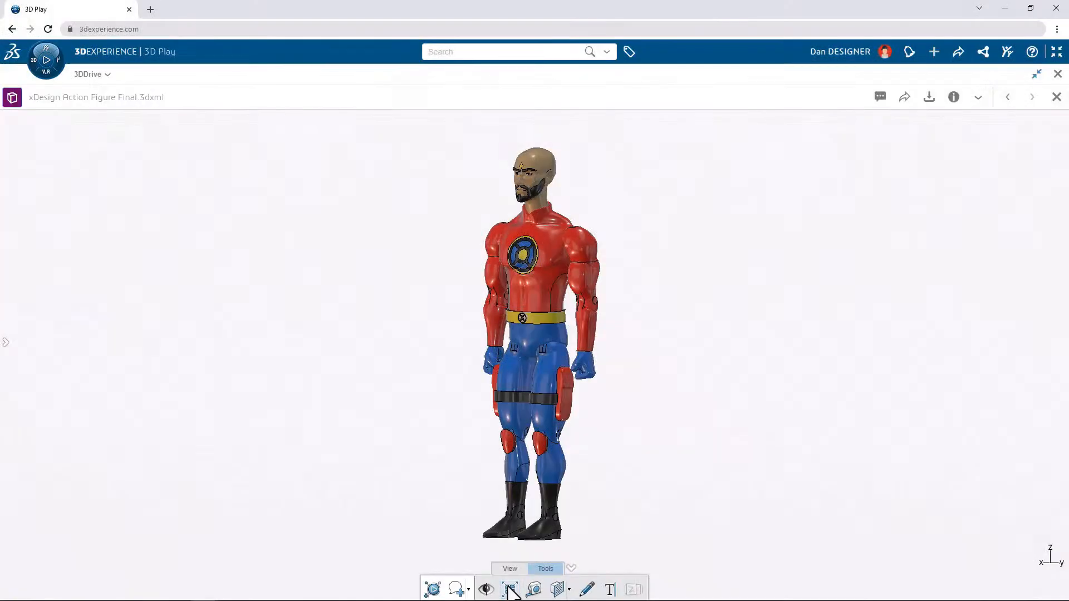
pyautogui.click(509, 589)
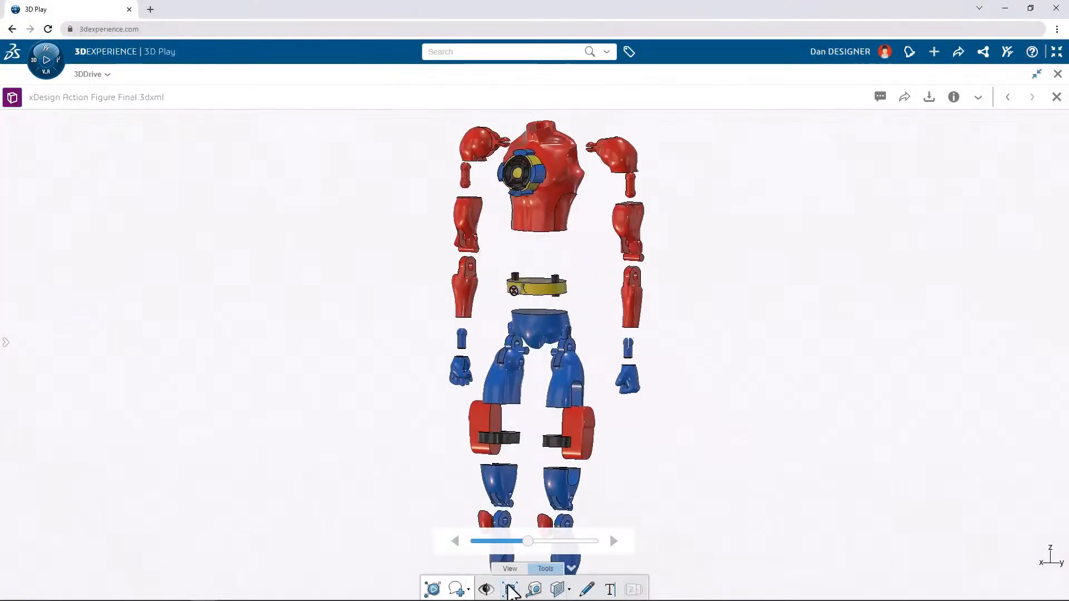
pyautogui.moveTo(538, 549); pyautogui.dragTo(553, 548)
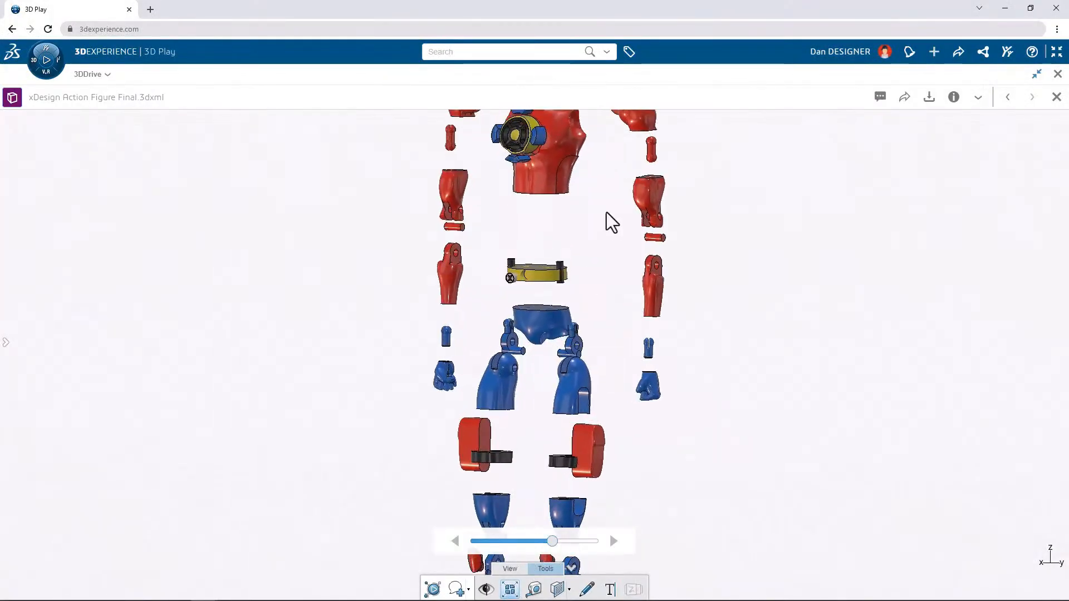
pyautogui.moveTo(604, 231); pyautogui.dragTo(583, 414, button='middle')
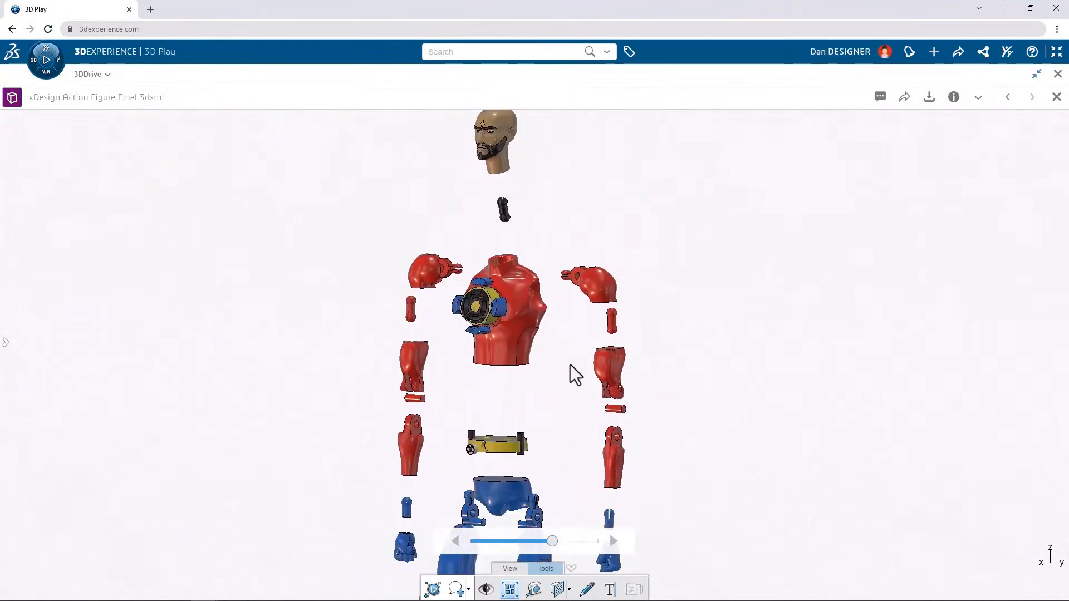
pyautogui.moveTo(579, 351); pyautogui.dragTo(594, 334)
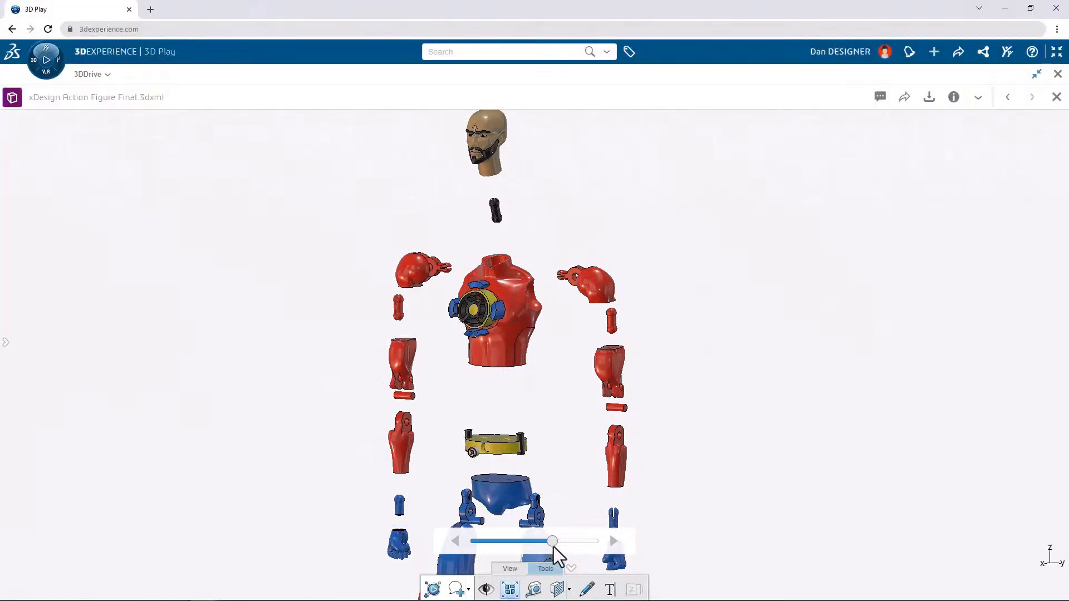
# Collapse the exploded action figure back together, turn off the exploded view and recentre the figure.
pyautogui.moveTo(551, 541); pyautogui.dragTo(471, 543)
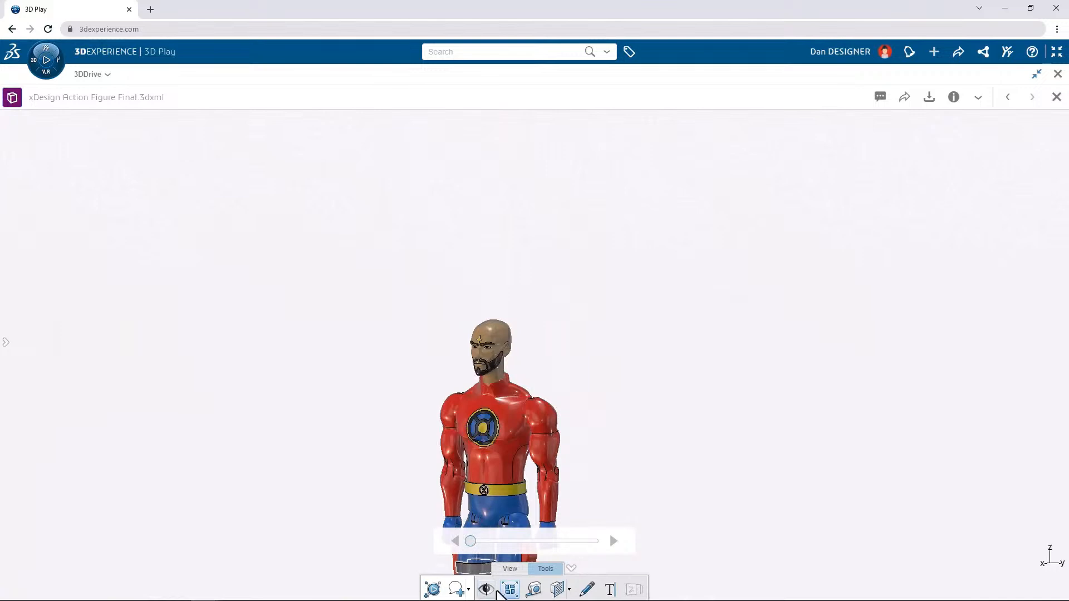
pyautogui.click(503, 592)
pyautogui.moveTo(424, 517); pyautogui.dragTo(423, 510)
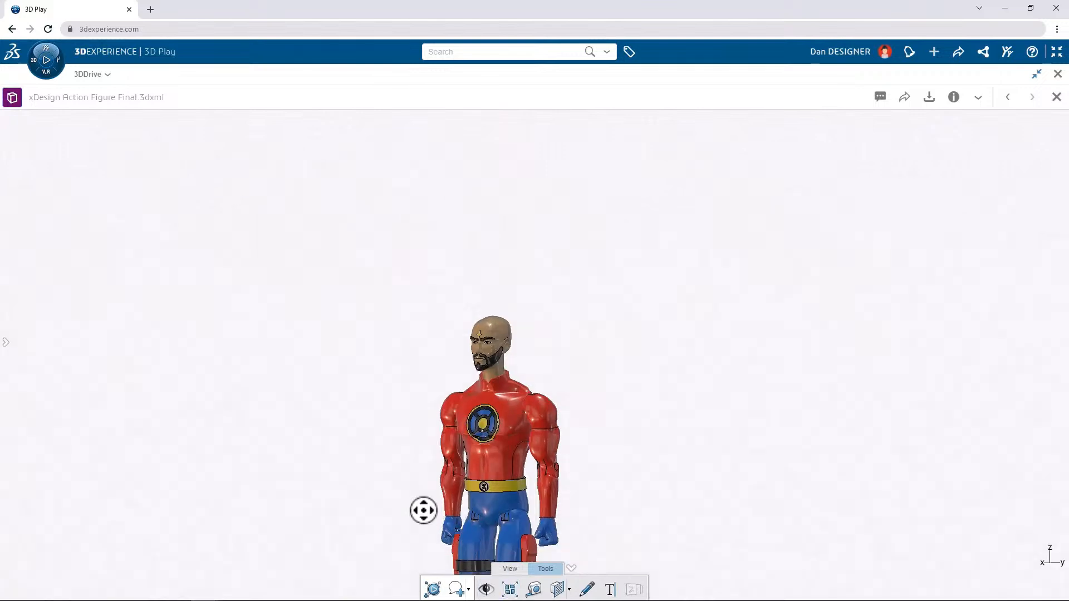
pyautogui.moveTo(423, 511); pyautogui.dragTo(490, 362, button='middle')
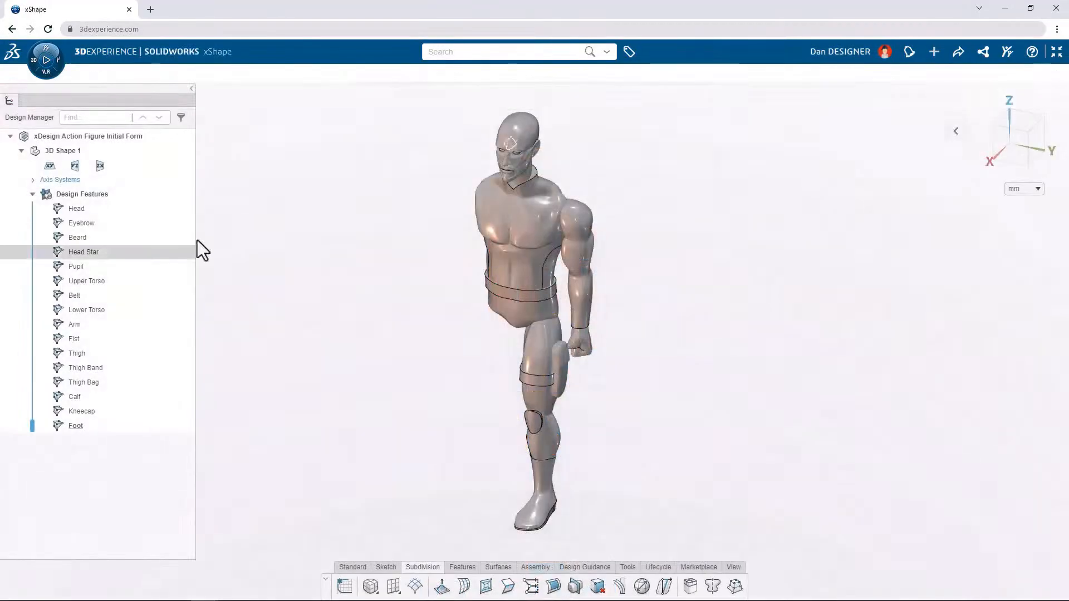
# Open the Head subdivision surface for editing, examine its mesh around the face, and leave the edit mode.
pyautogui.moveTo(580, 162)
pyautogui.mouseDown(button='middle')
pyautogui.moveTo(536, 138)
pyautogui.moveTo(572, 152)
pyautogui.mouseUp(button='middle')
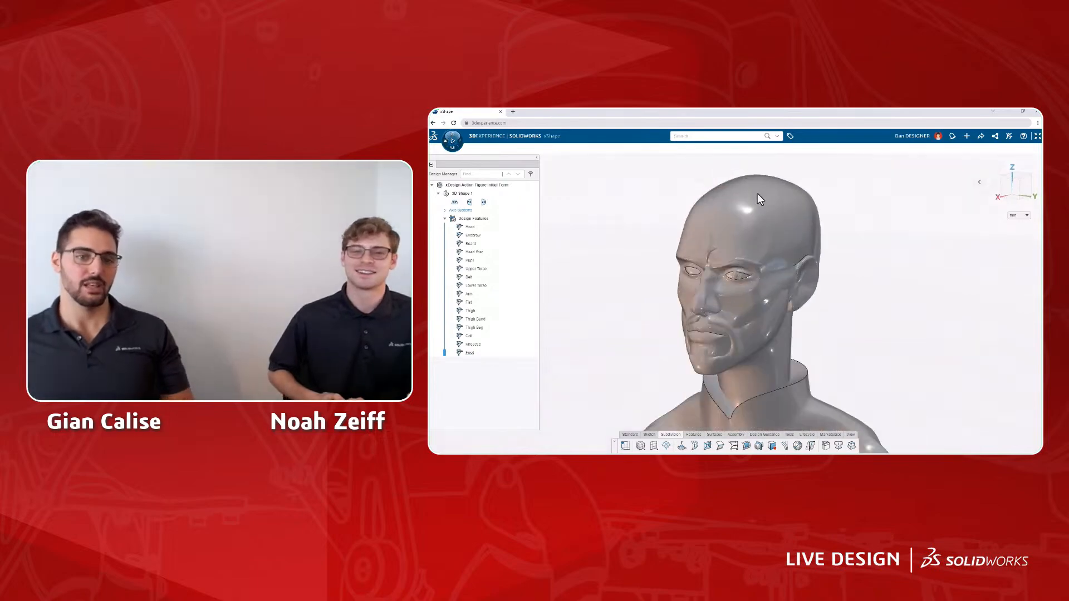
pyautogui.click(761, 206)
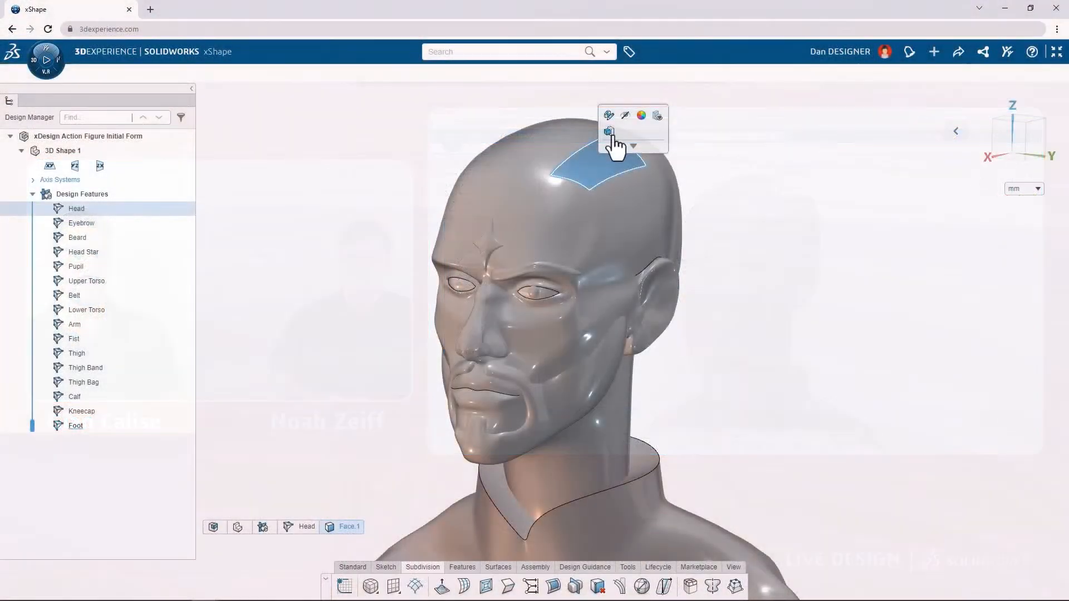
pyautogui.click(611, 123)
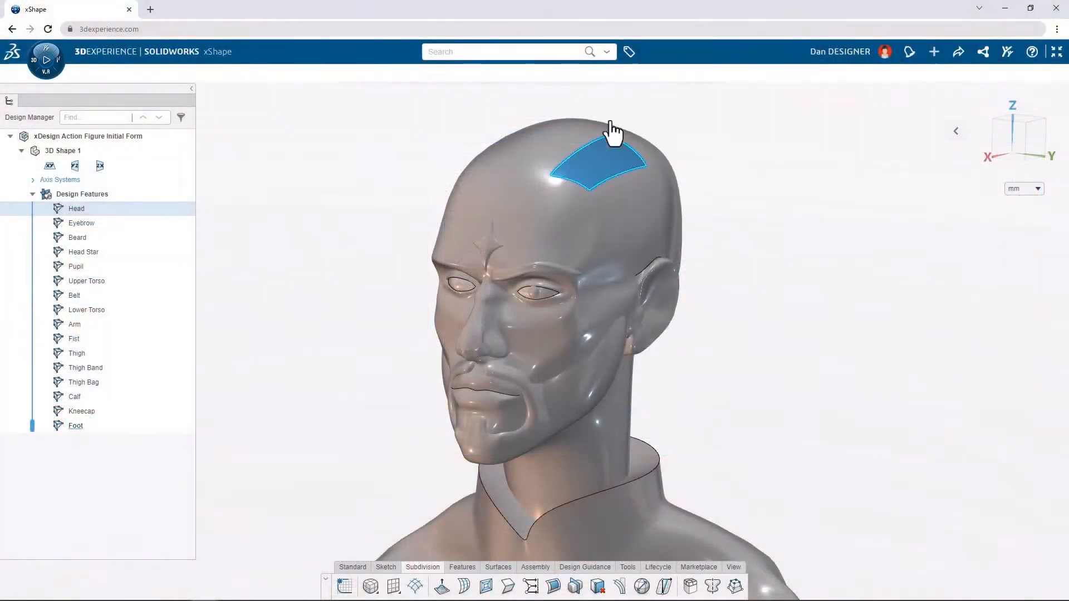
pyautogui.doubleClick(612, 132)
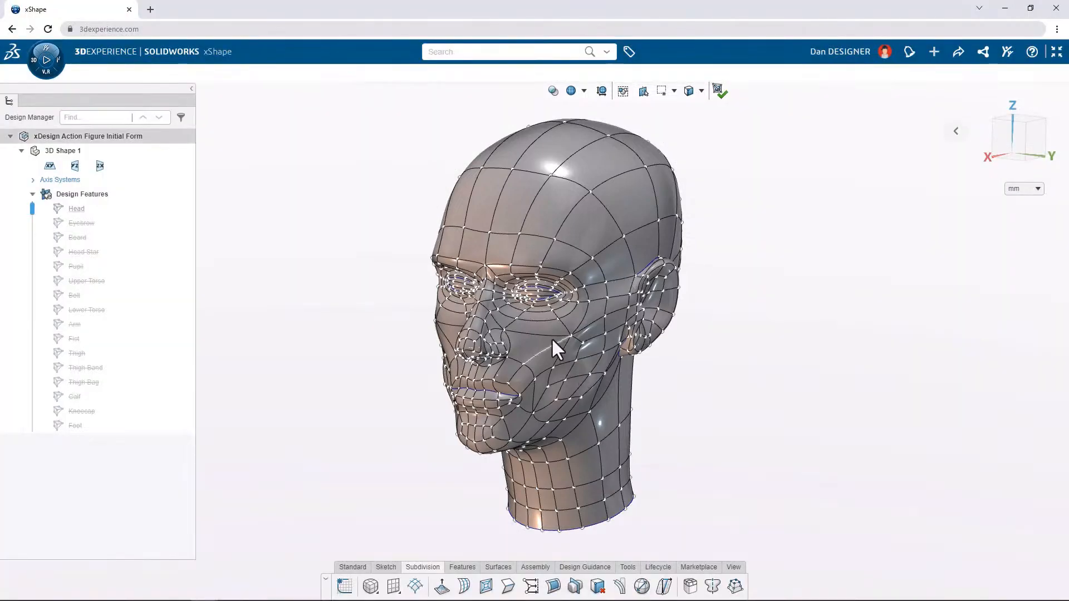
pyautogui.scroll(3, 551, 337)
pyautogui.click(552, 327)
pyautogui.moveTo(552, 327)
pyautogui.mouseDown(button='middle')
pyautogui.moveTo(489, 295)
pyautogui.moveTo(446, 312)
pyautogui.moveTo(552, 300)
pyautogui.moveTo(583, 323)
pyautogui.moveTo(557, 308)
pyautogui.moveTo(517, 319)
pyautogui.moveTo(564, 316)
pyautogui.mouseUp(button='middle')
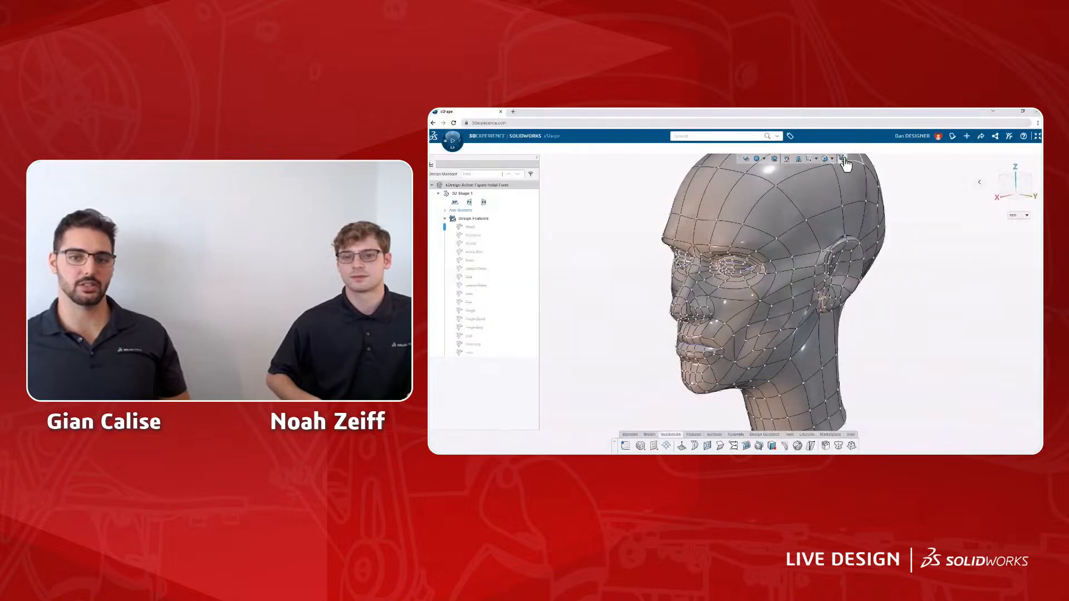
pyautogui.click(843, 162)
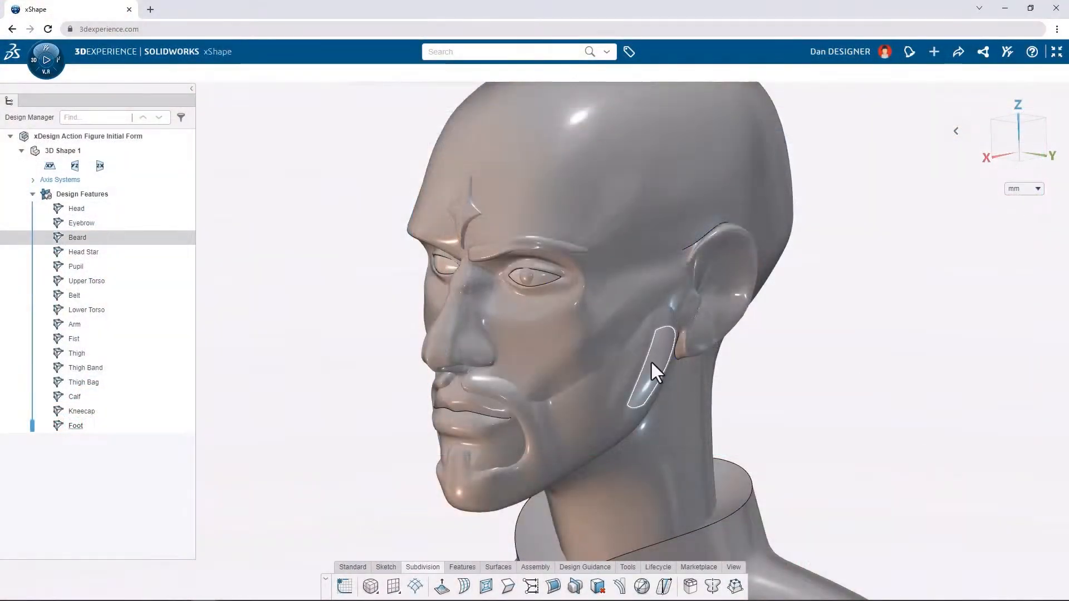
# Edit the Beard subdivision surface, pulling one chin face forward and the face under the chin downward.
pyautogui.click(652, 364)
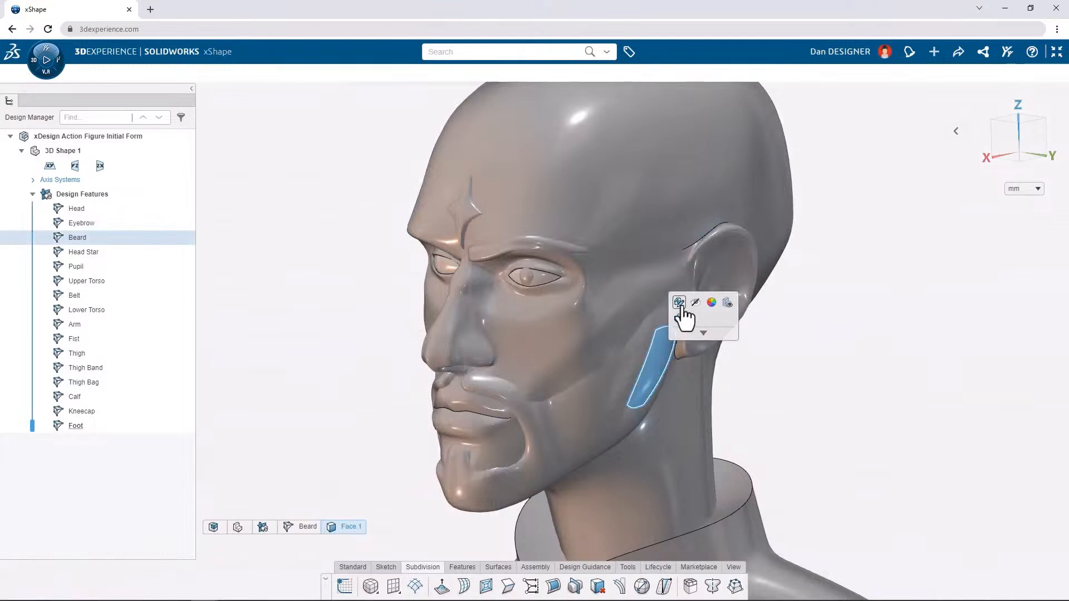
pyautogui.click(681, 306)
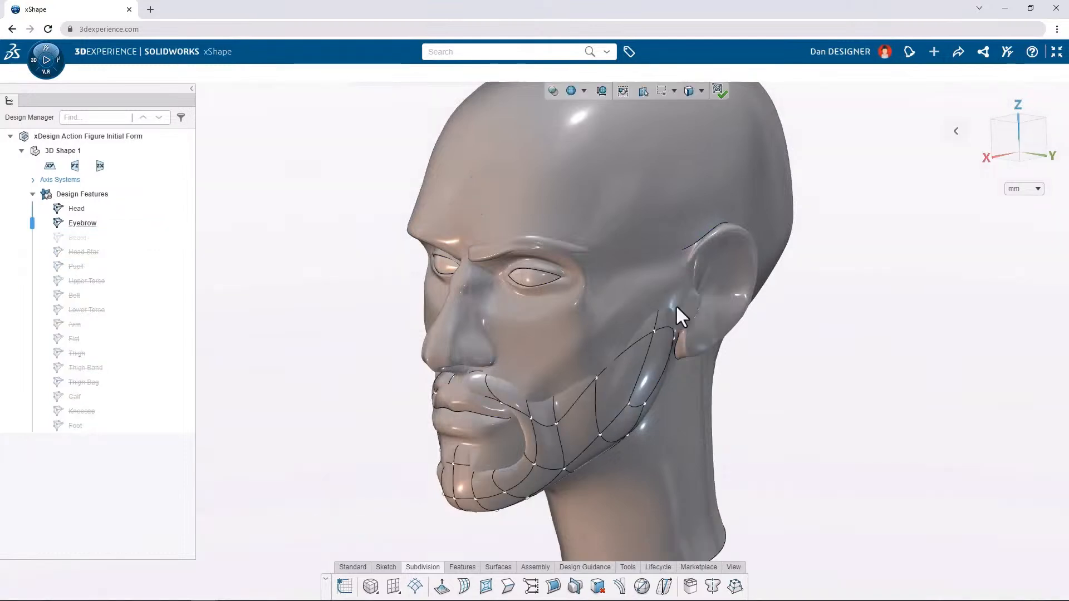
pyautogui.click(463, 494)
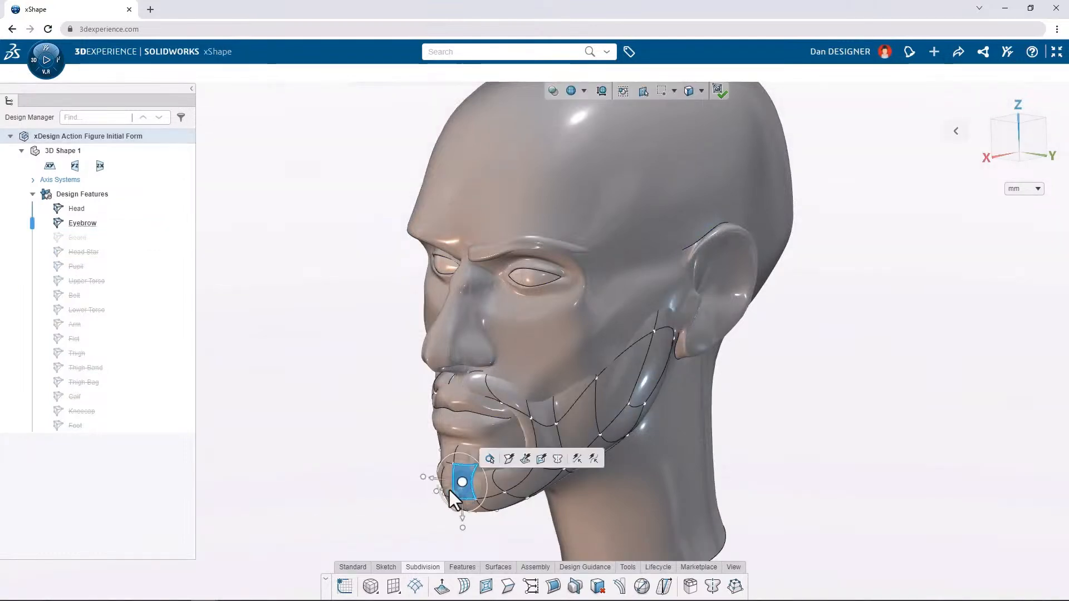
pyautogui.moveTo(450, 490); pyautogui.dragTo(443, 492)
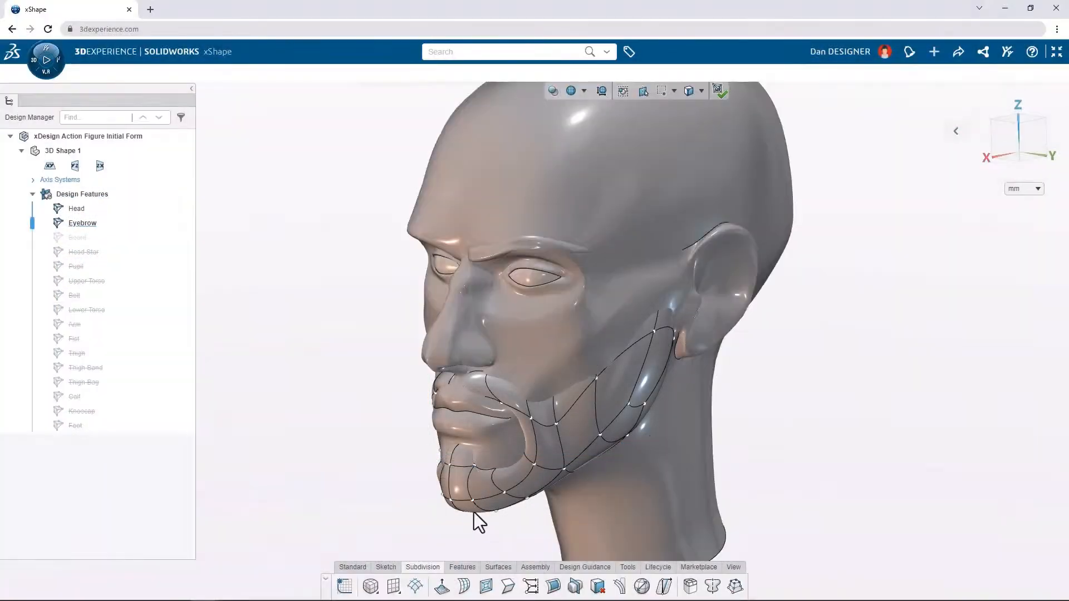
pyautogui.click(476, 519)
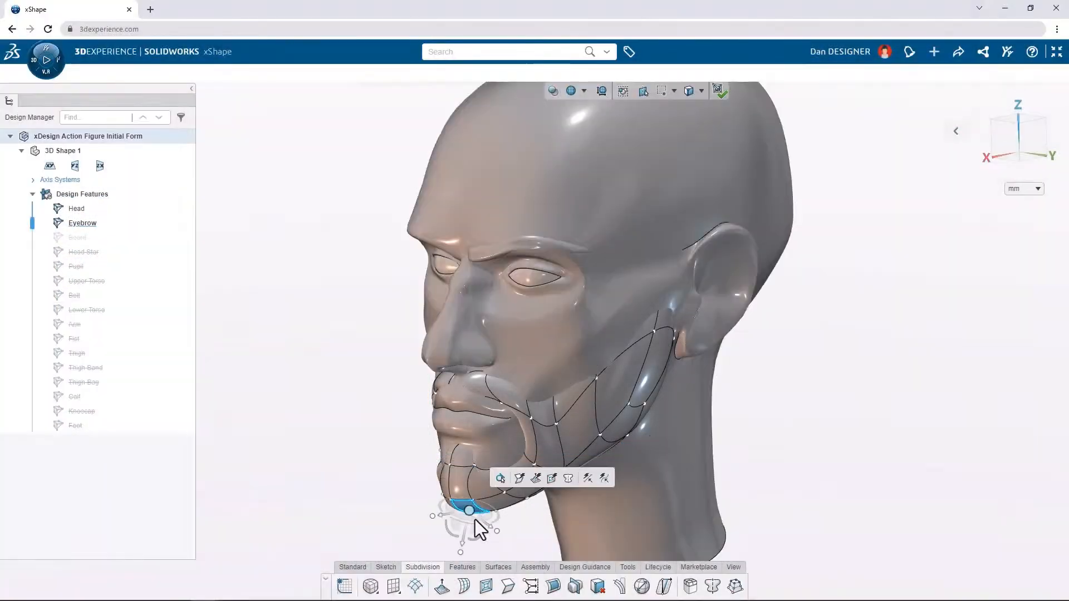
pyautogui.moveTo(475, 520); pyautogui.dragTo(463, 541)
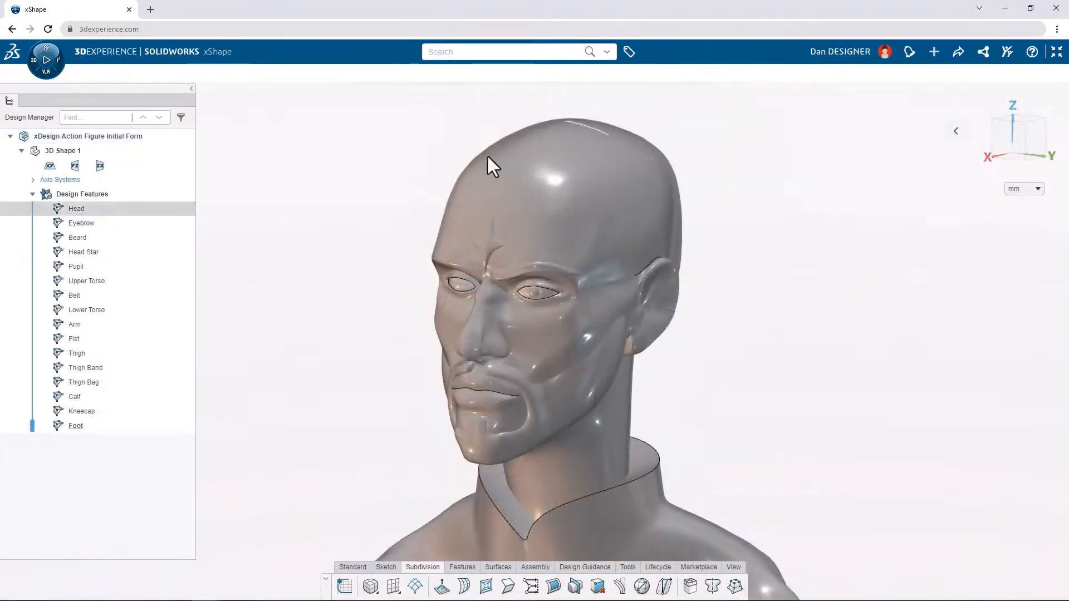
# Highlight the Head, Eyebrow, Beard, Head Star, Pupil and Upper Torso features one after another to see their geometry.
pyautogui.click(120, 213)
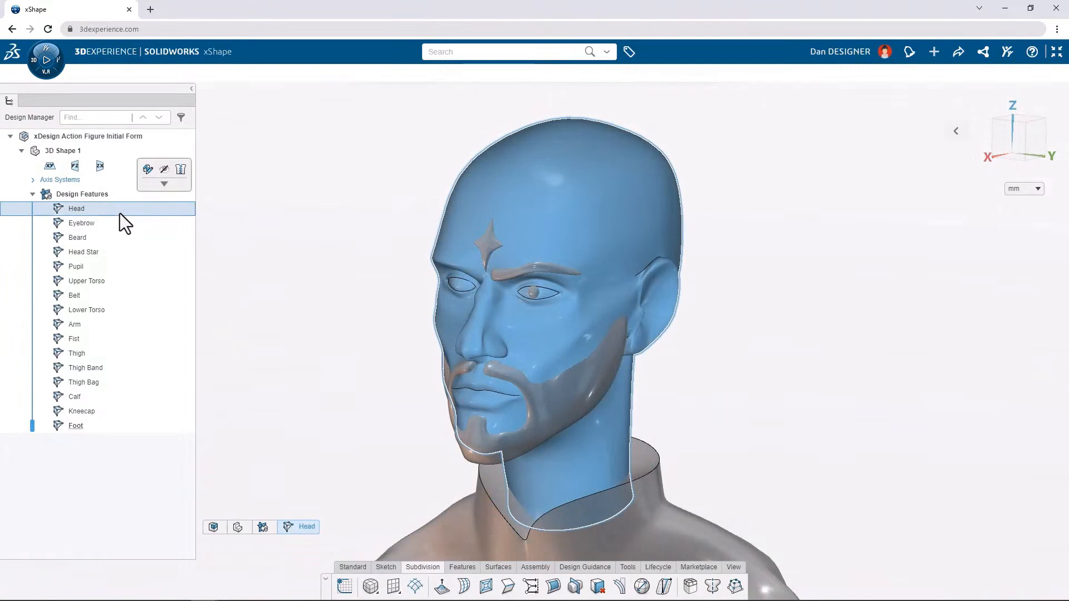
pyautogui.click(99, 225)
pyautogui.click(91, 242)
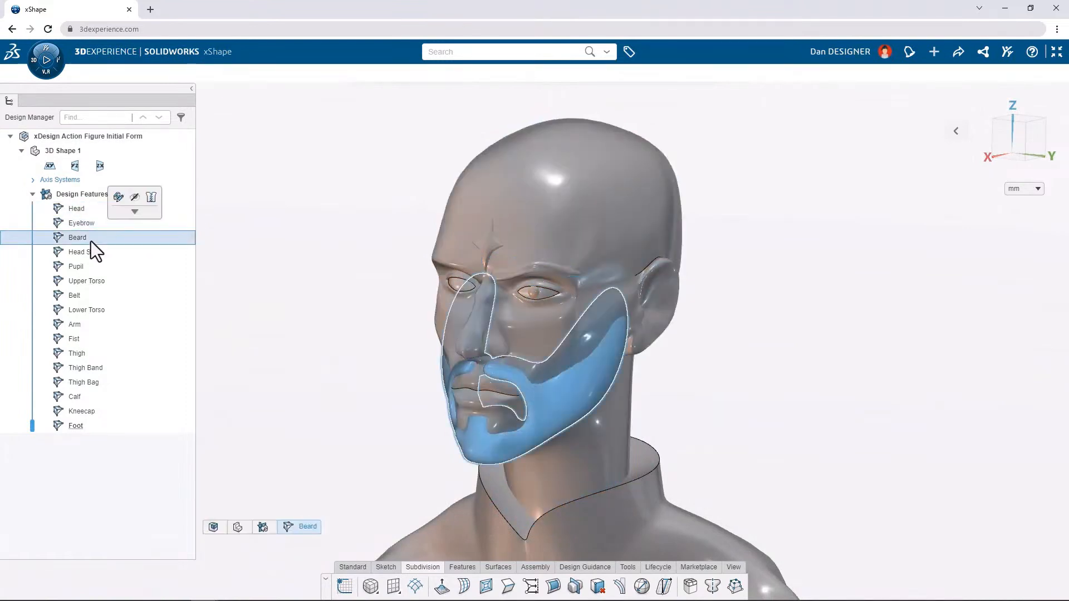
pyautogui.click(91, 252)
pyautogui.click(78, 266)
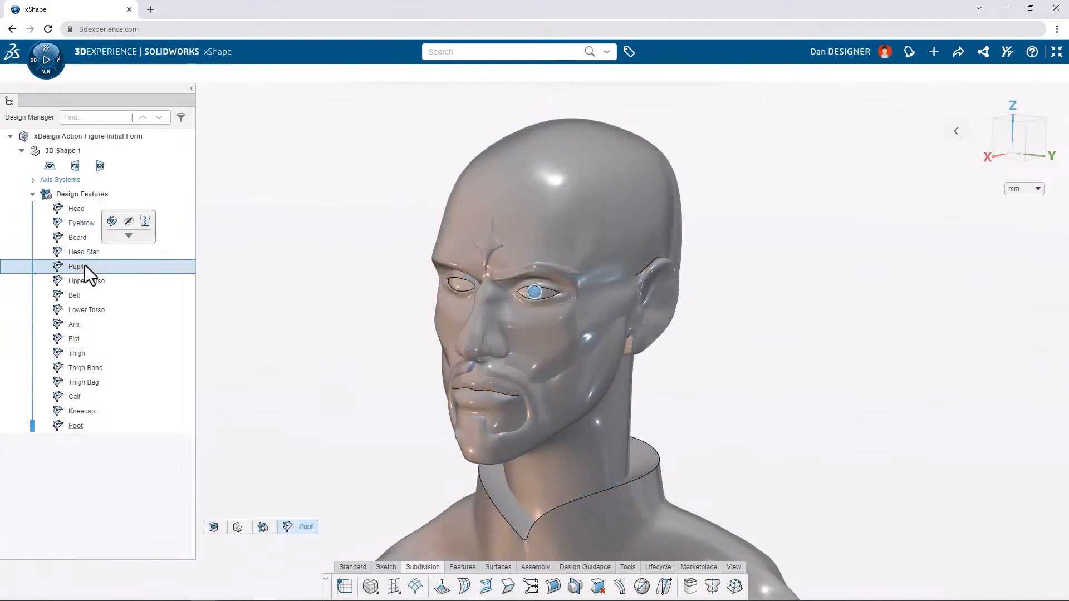
pyautogui.click(85, 278)
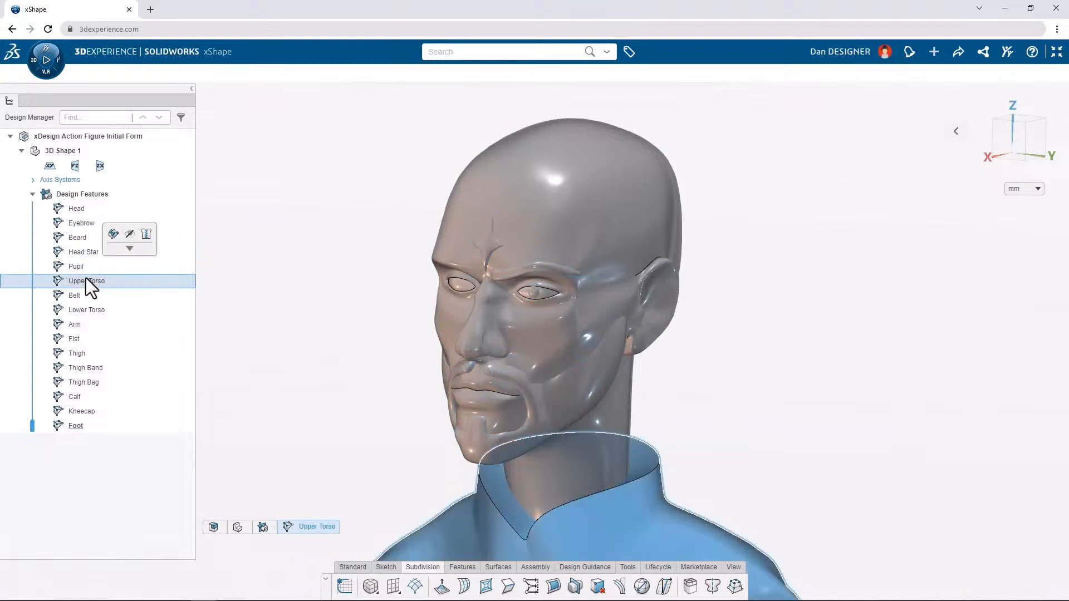
pyautogui.click(210, 292)
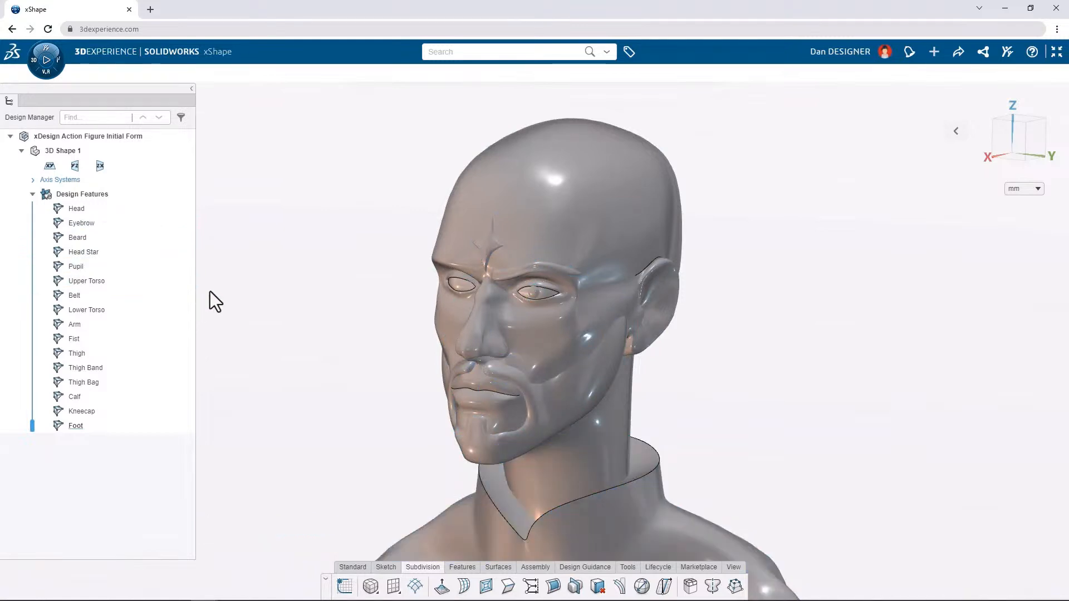
# Insert a new ordered geometrical set under 3D Shape 1 and rename it Head.
pyautogui.click(81, 152)
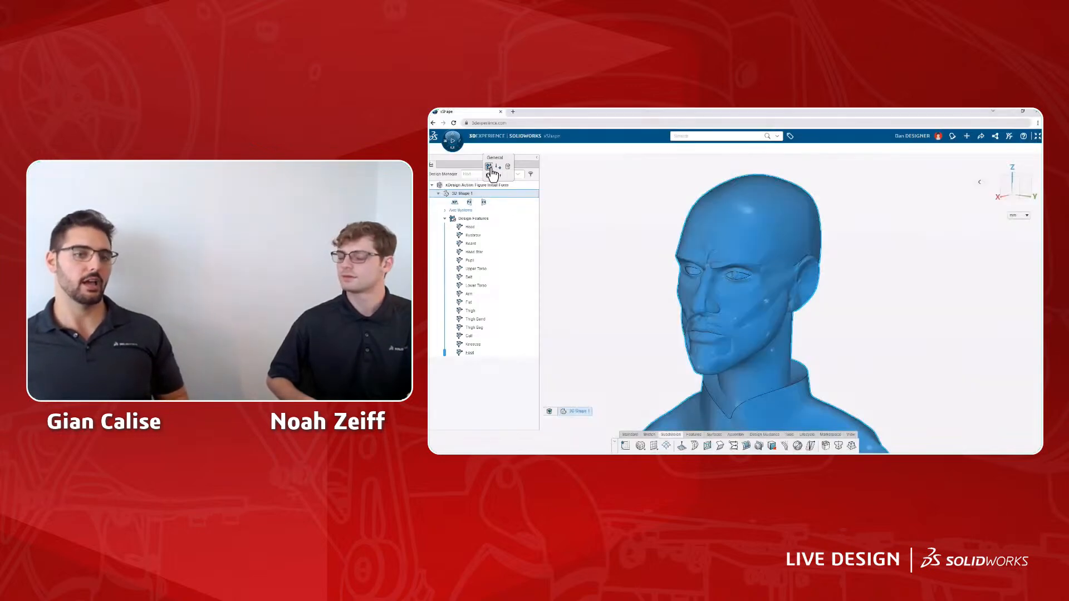
pyautogui.click(489, 166)
pyautogui.click(499, 359)
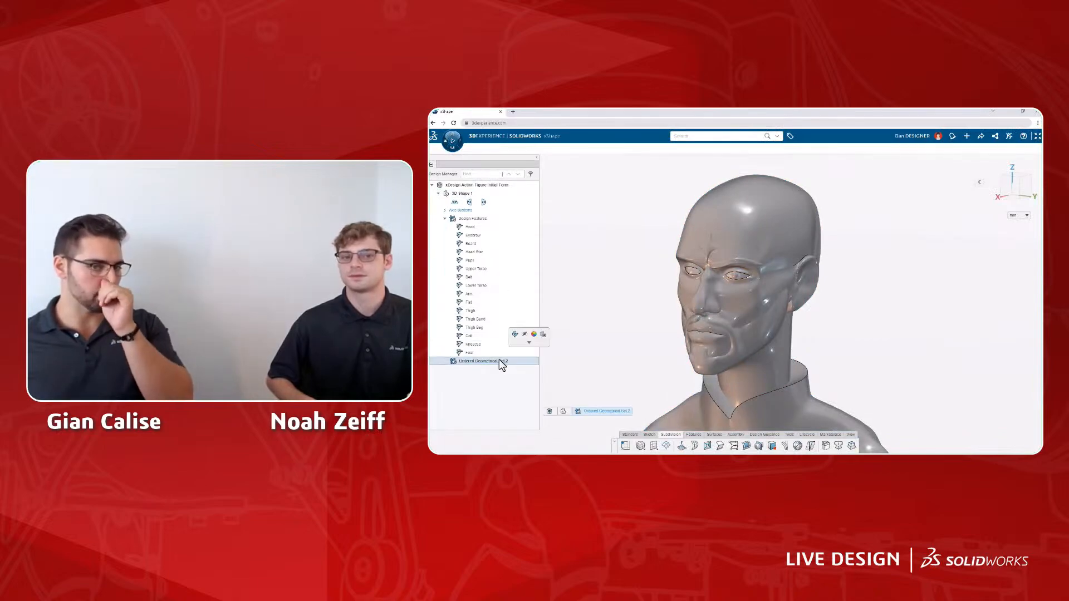
pyautogui.click(499, 360)
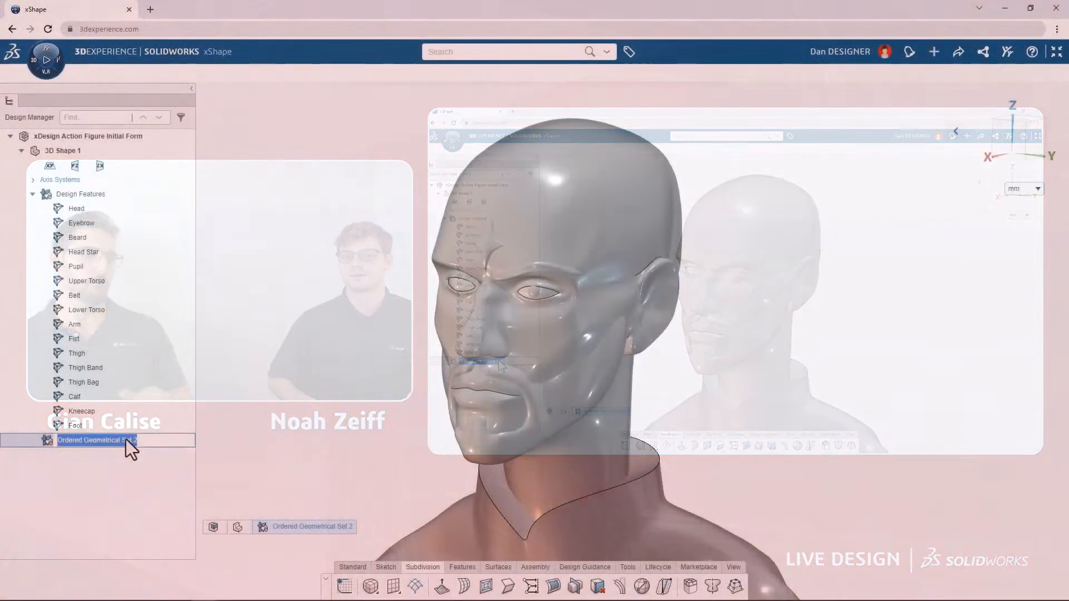
pyautogui.write('Head')
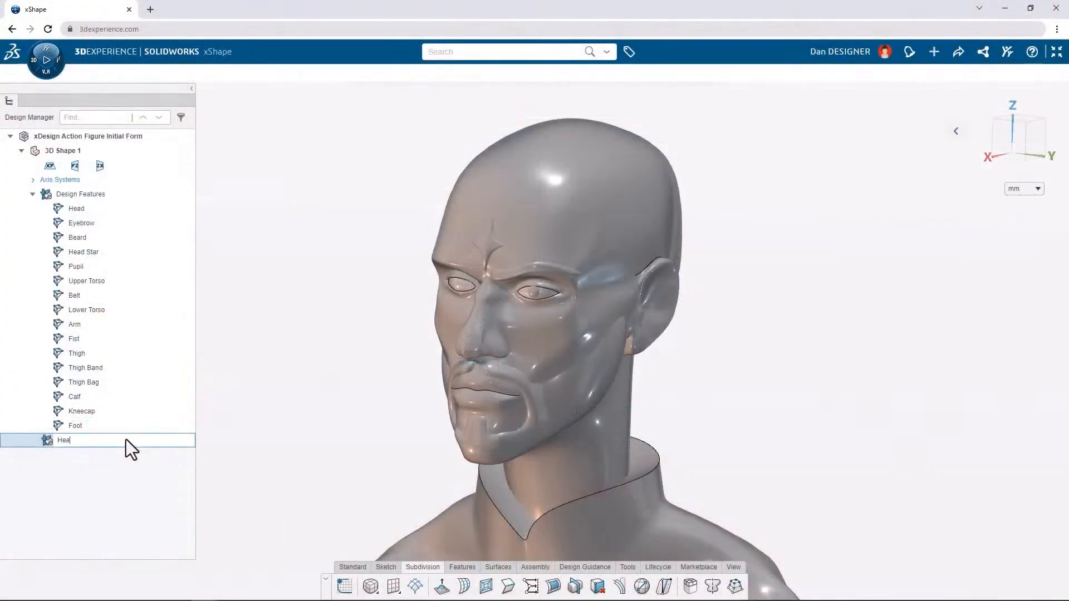
pyautogui.press('Return')
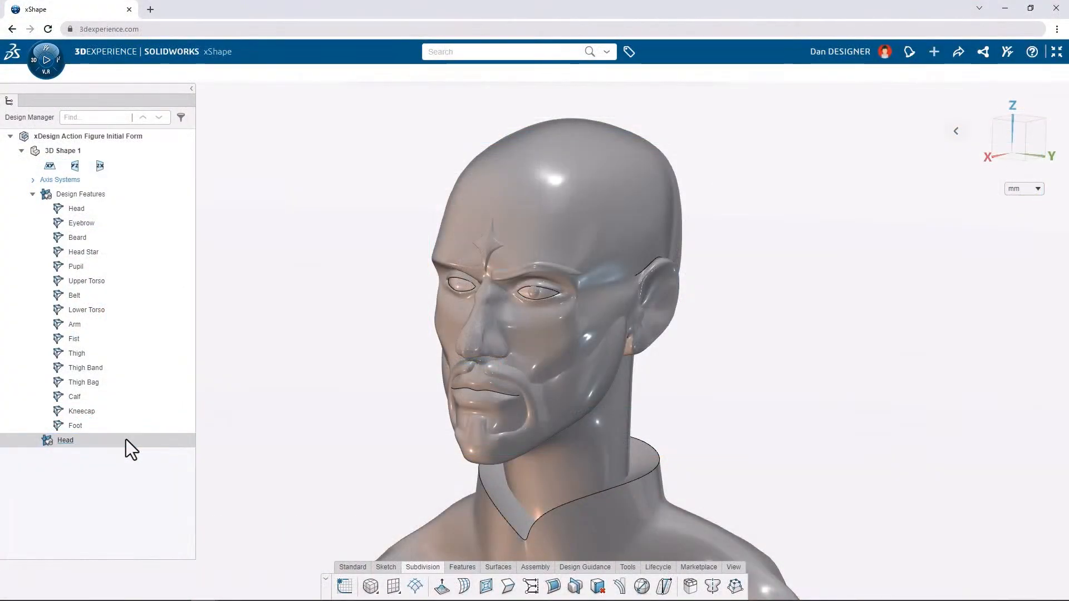
# Move the features from Head through Pupil into the new Head set.
pyautogui.click(80, 210)
pyautogui.keyDown('shift'); pyautogui.click(88, 264); pyautogui.keyUp('shift')
pyautogui.moveTo(99, 253); pyautogui.dragTo(76, 444)
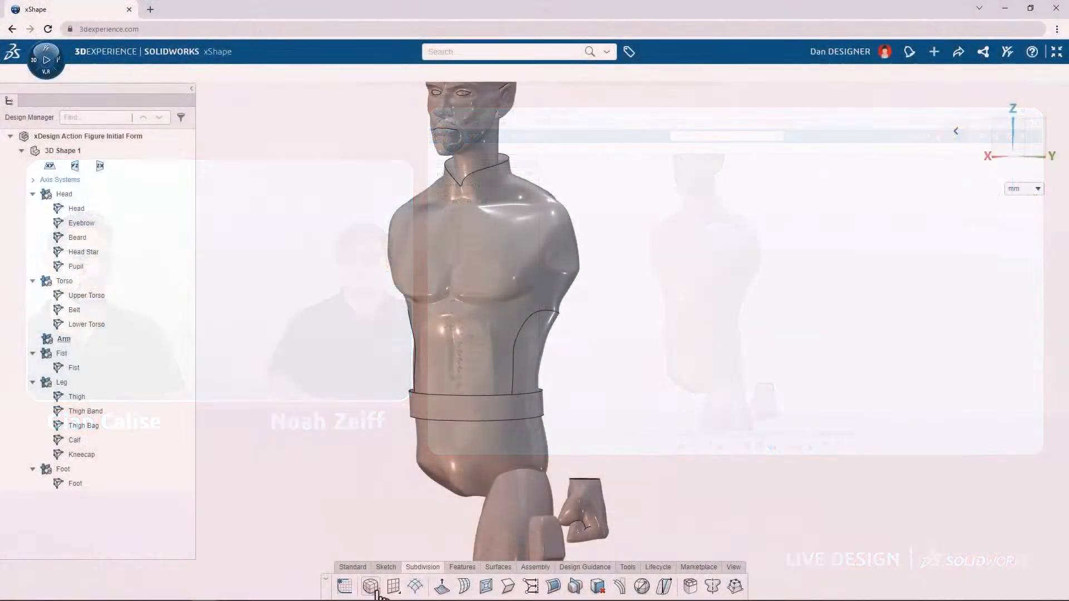
# Insert a box subdivision primitive beside the torso's shoulder and narrow it from both sides.
pyautogui.click(641, 446)
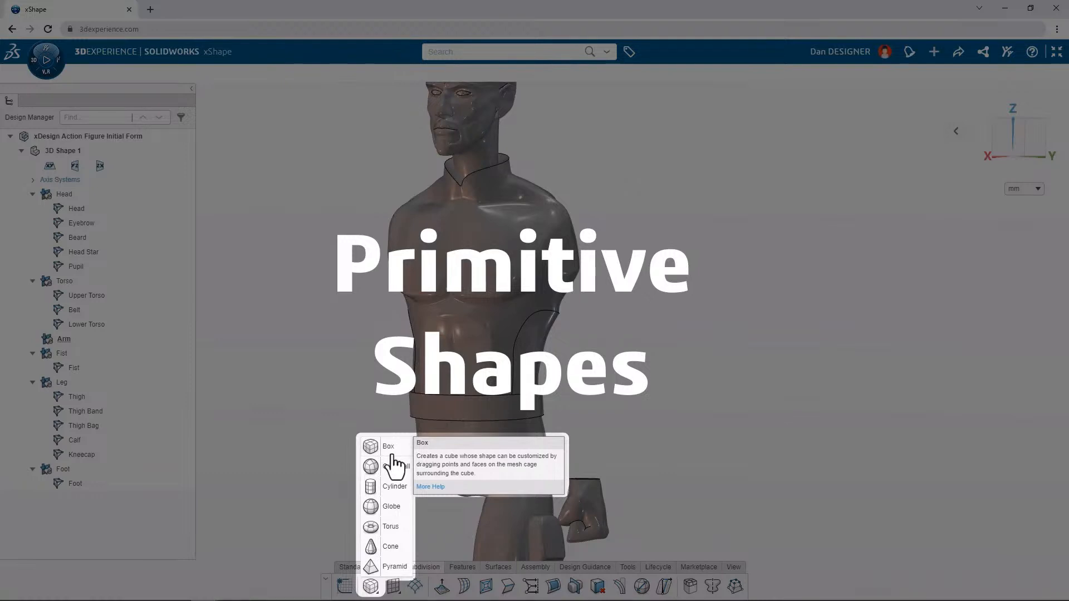
pyautogui.click(392, 454)
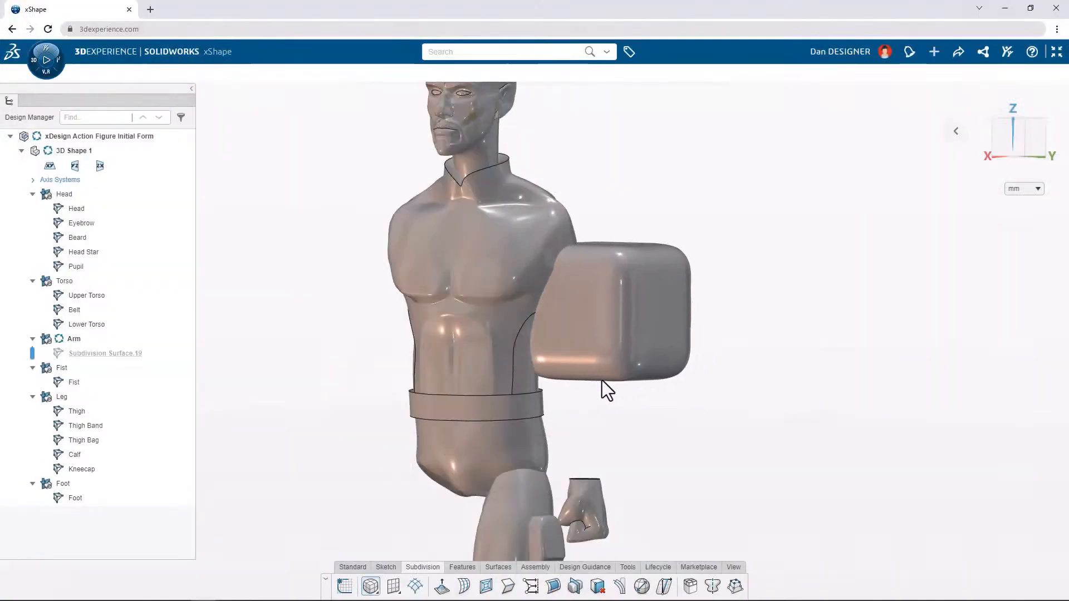
pyautogui.click(576, 373)
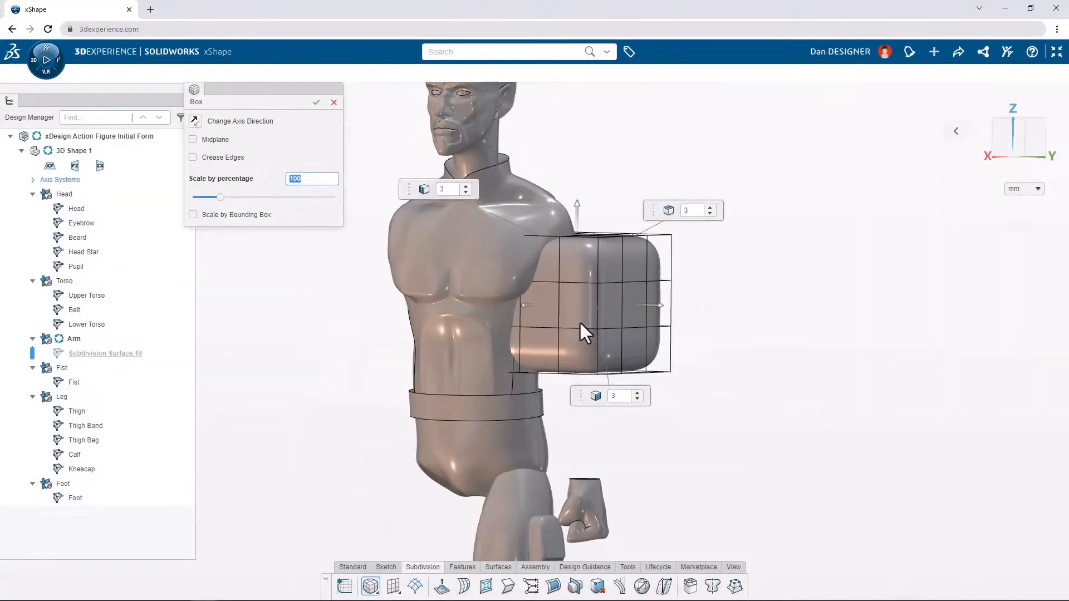
pyautogui.moveTo(625, 308); pyautogui.dragTo(617, 306)
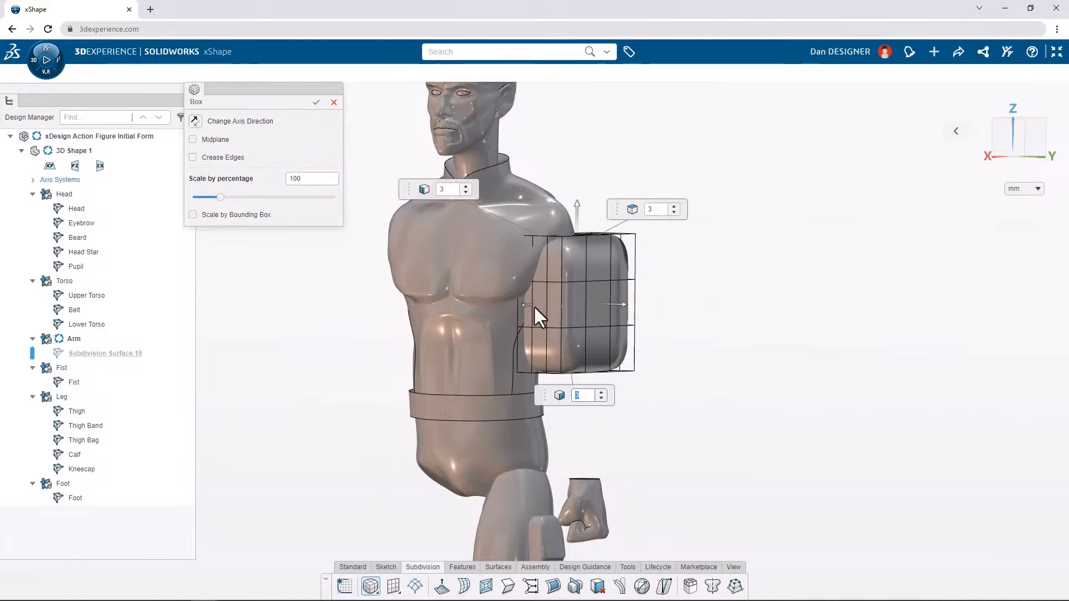
pyautogui.moveTo(533, 306); pyautogui.dragTo(545, 303)
# Stretch the box upward to arm length, with 4 segments along its height and 2 in each of the other directions.
pyautogui.click(613, 391)
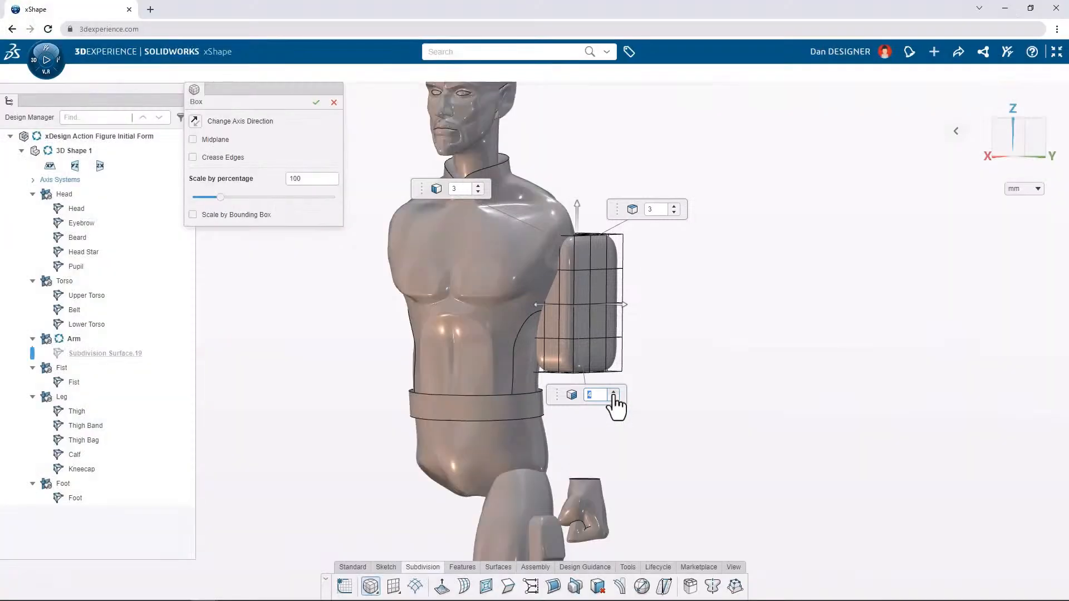
pyautogui.moveTo(576, 203); pyautogui.dragTo(582, 127)
pyautogui.click(674, 127)
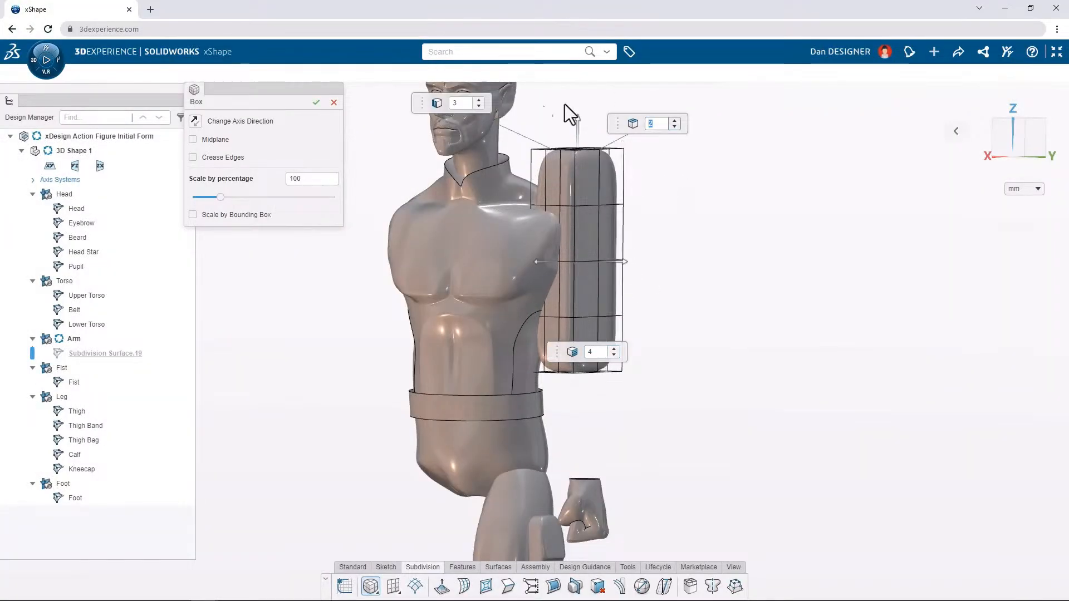
pyautogui.click(479, 106)
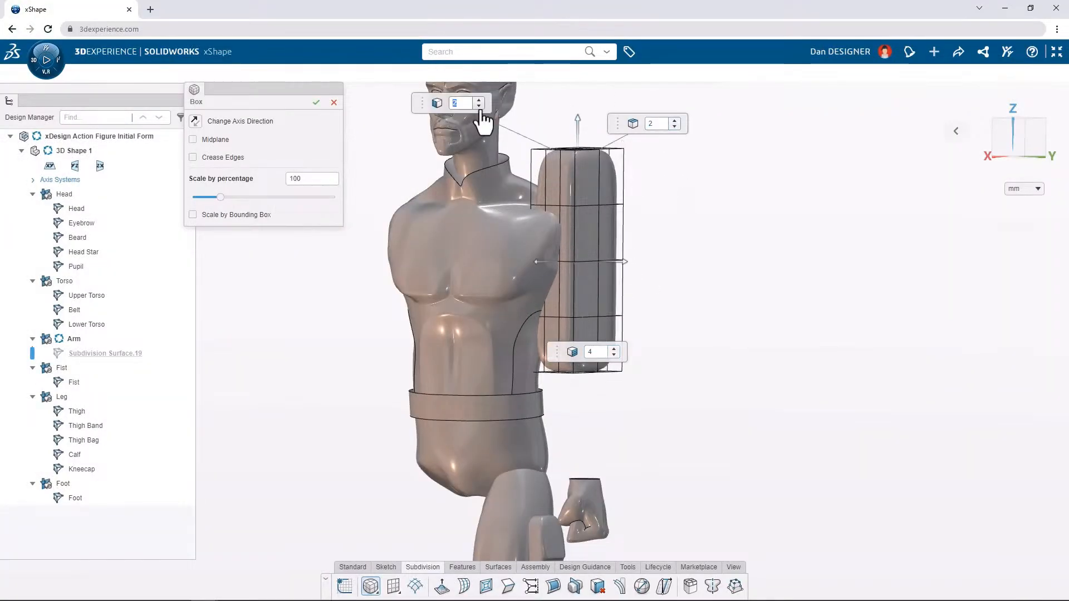
pyautogui.click(316, 107)
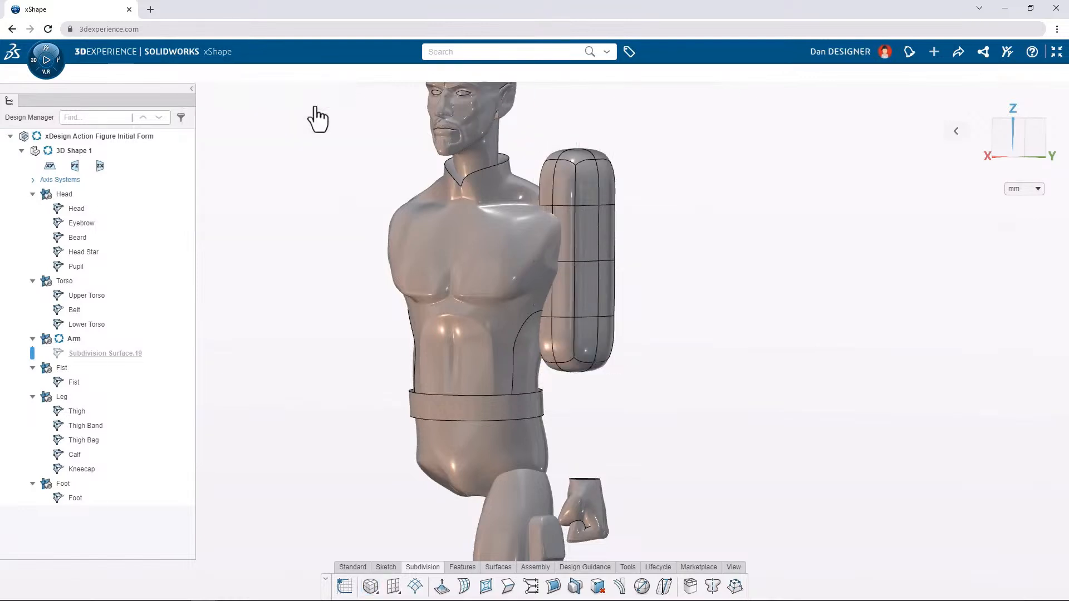
# Move the whole arm box outward and down beside the torso, and lengthen it to span from shoulder to fist.
pyautogui.click(997, 148)
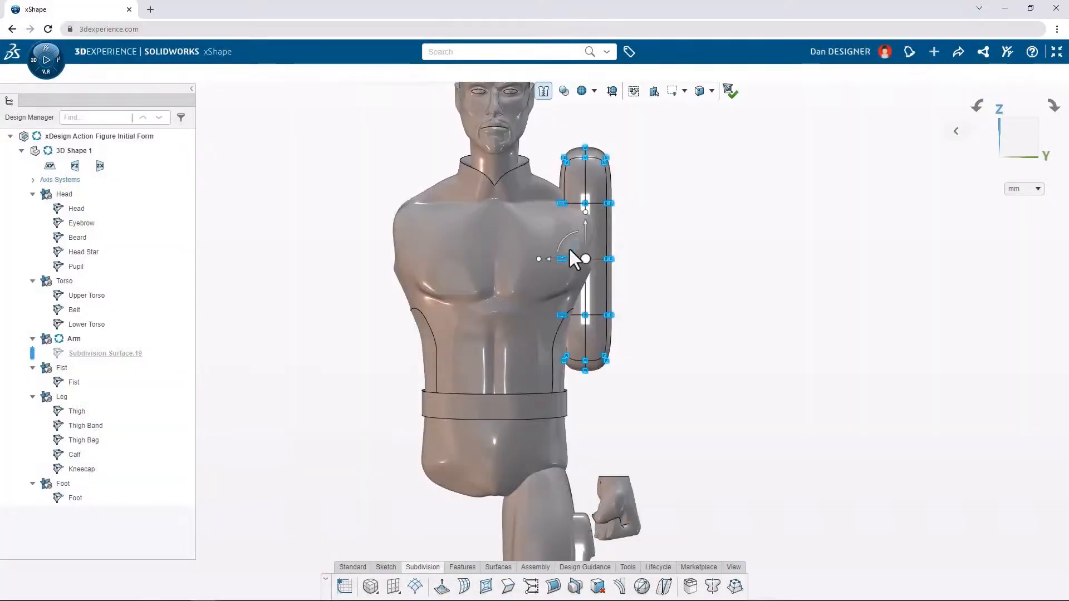
pyautogui.moveTo(569, 248); pyautogui.dragTo(607, 318)
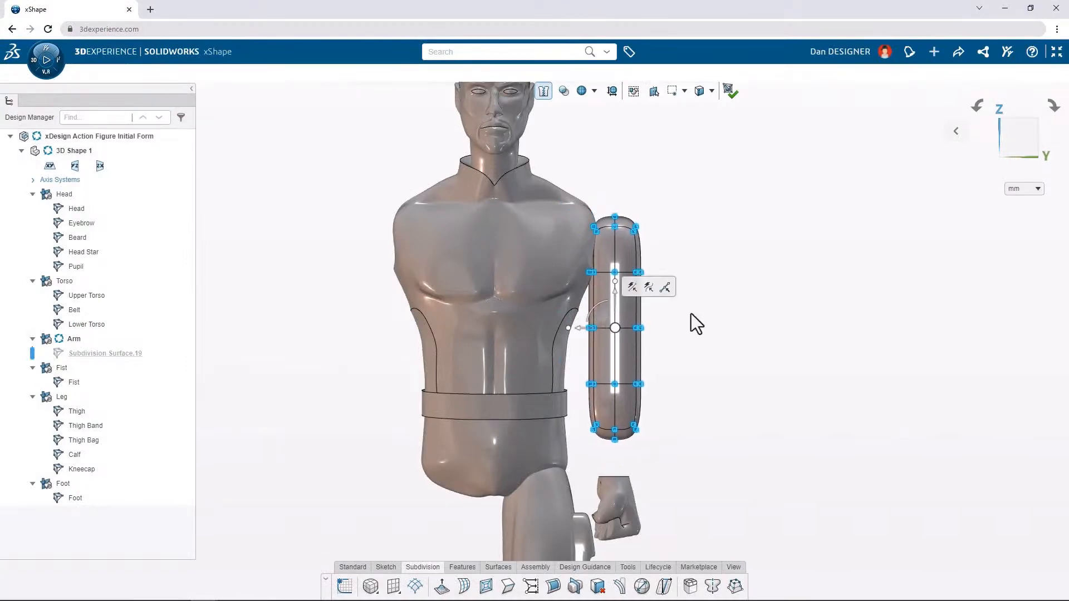
pyautogui.moveTo(616, 281); pyautogui.dragTo(616, 272)
pyautogui.moveTo(609, 309); pyautogui.dragTo(605, 322)
pyautogui.click(645, 466)
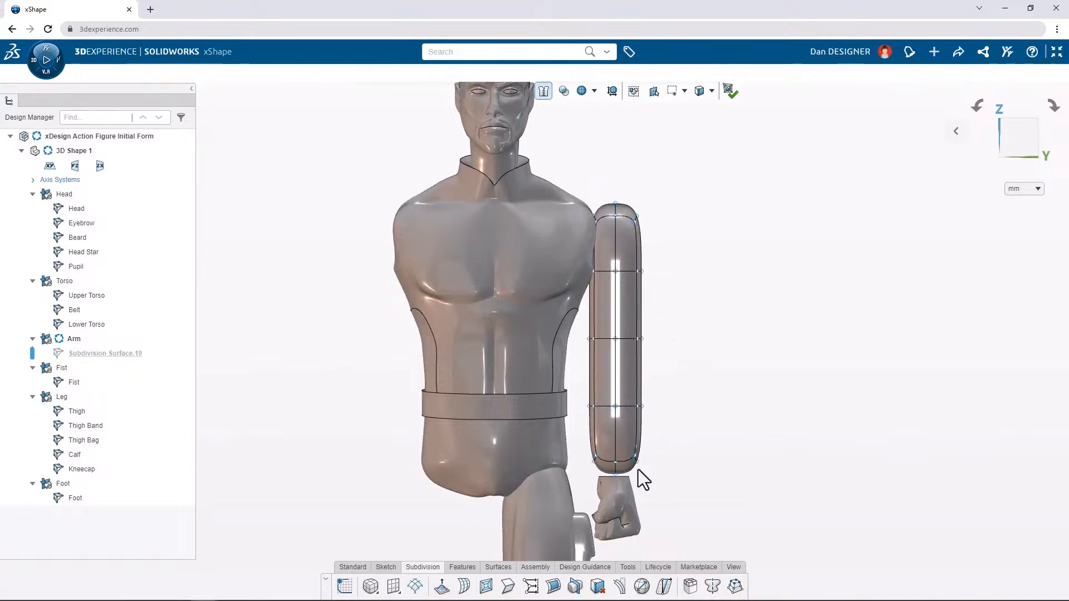
# Delete the faces closing the lower end of the arm above the fist.
pyautogui.moveTo(637, 469); pyautogui.dragTo(563, 399, button='middle')
pyautogui.scroll(5, 635, 474)
pyautogui.click(596, 493)
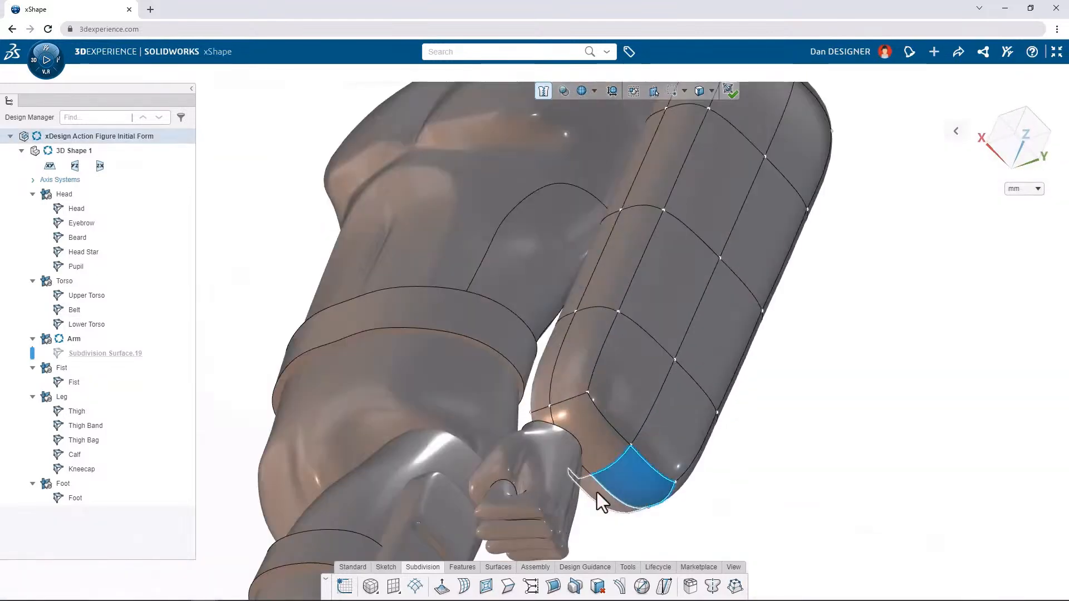
pyautogui.keyDown('ctrl'); pyautogui.click(597, 458); pyautogui.keyUp('ctrl')
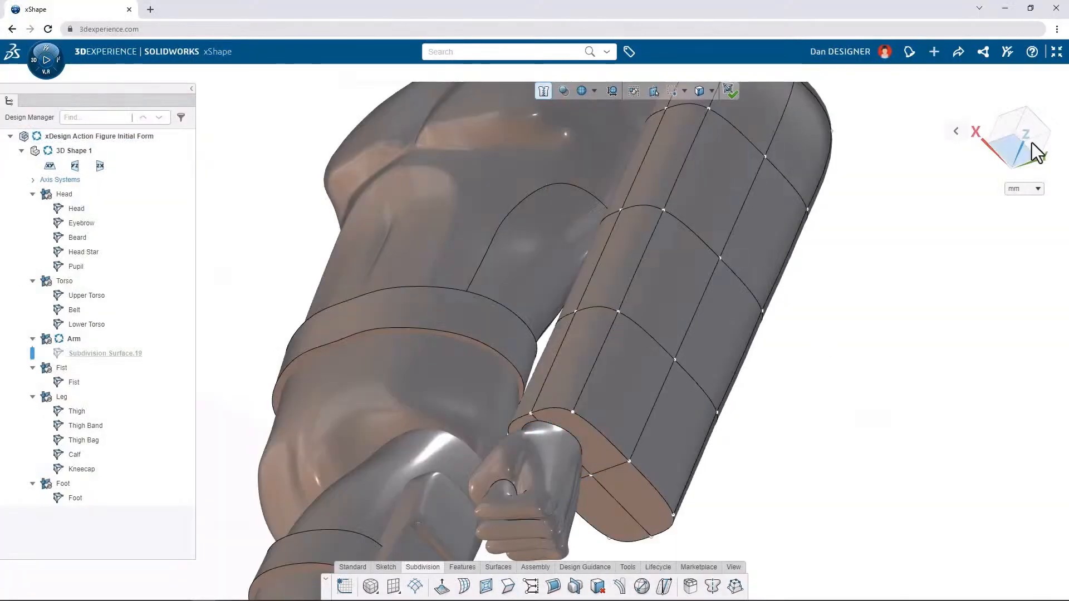
# Scale the entire arm cage narrower from front to back and move it forward to line up with the shoulder.
pyautogui.click(1032, 142)
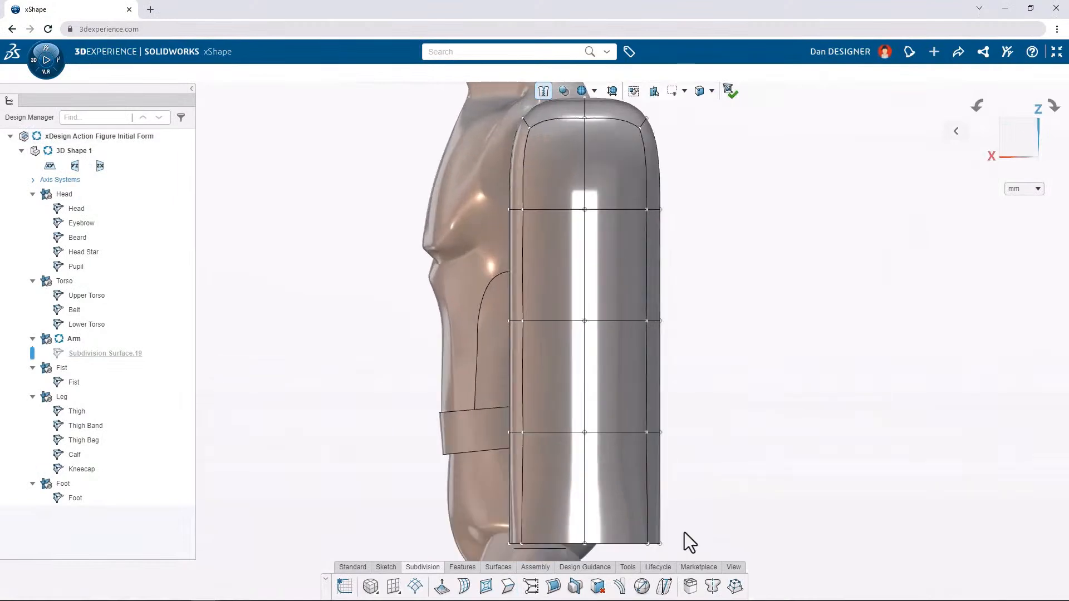
pyautogui.moveTo(679, 553); pyautogui.dragTo(452, 99)
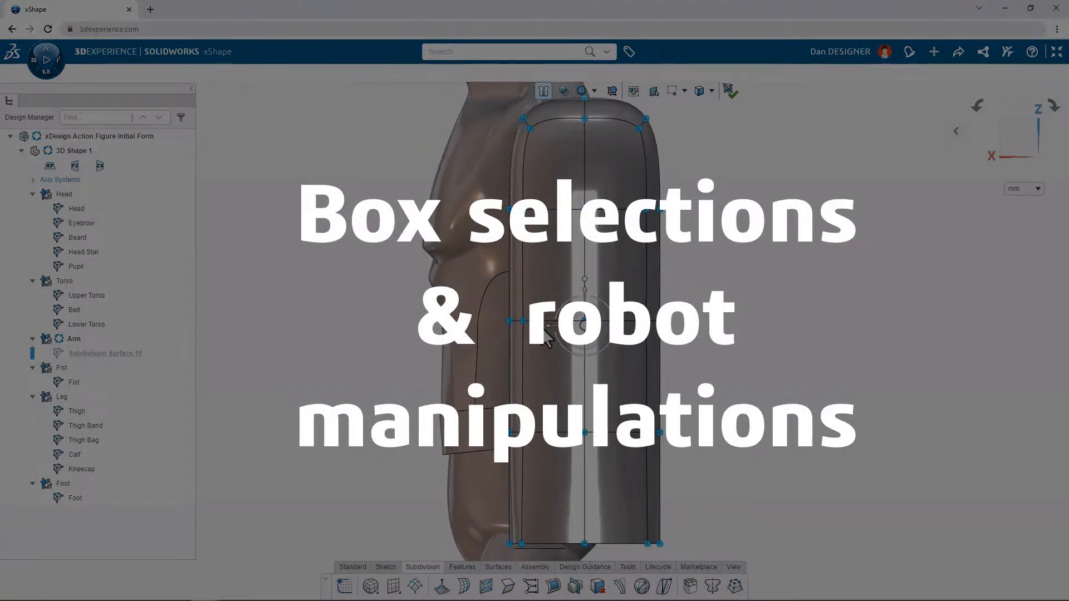
pyautogui.moveTo(562, 332); pyautogui.dragTo(533, 336)
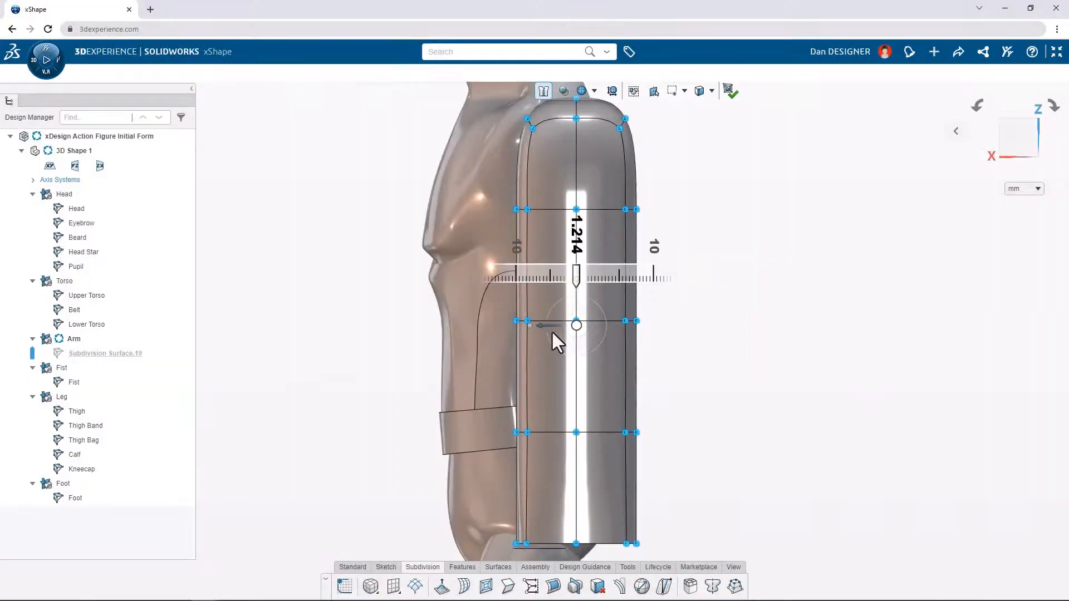
pyautogui.click(679, 519)
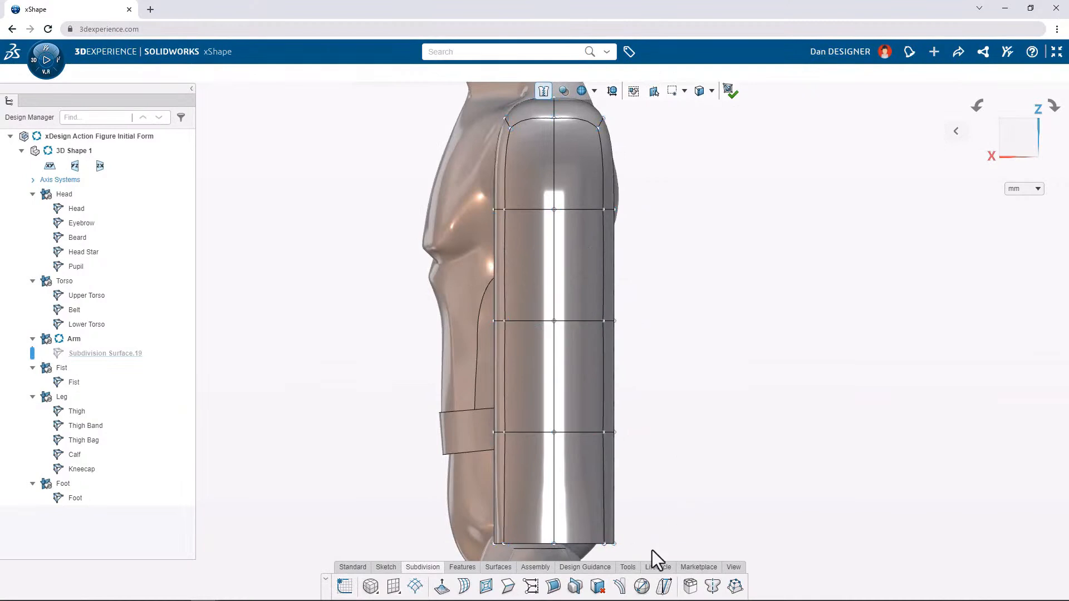
# Taper the forearm by narrowing its two lowest vertex rows, and narrow the lowest row further at the wrist.
pyautogui.moveTo(647, 553); pyautogui.dragTo(464, 433)
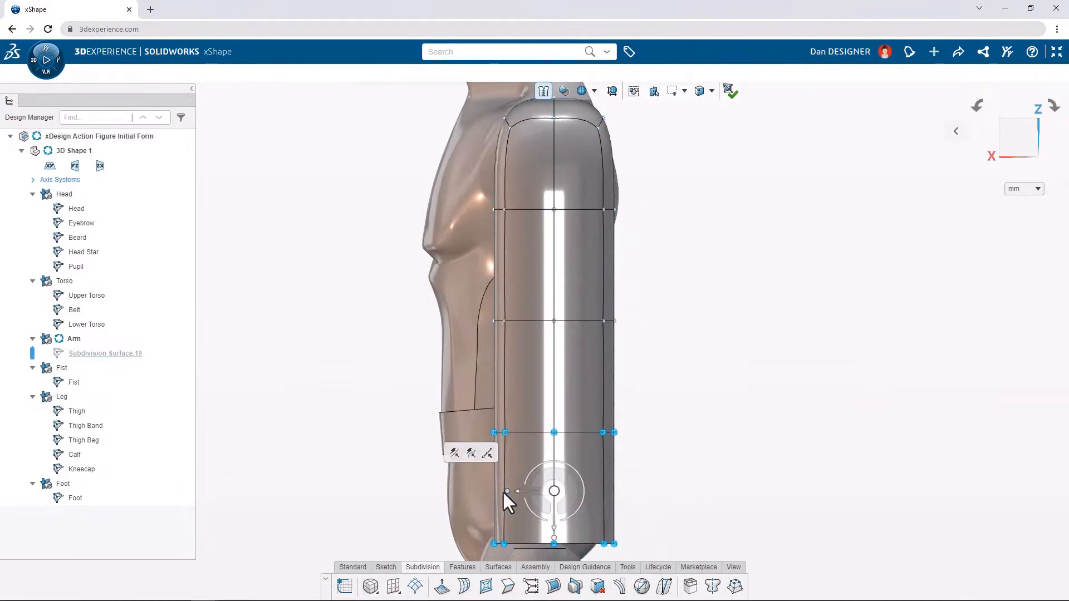
pyautogui.moveTo(507, 491); pyautogui.dragTo(512, 493)
pyautogui.moveTo(618, 552); pyautogui.dragTo(492, 526)
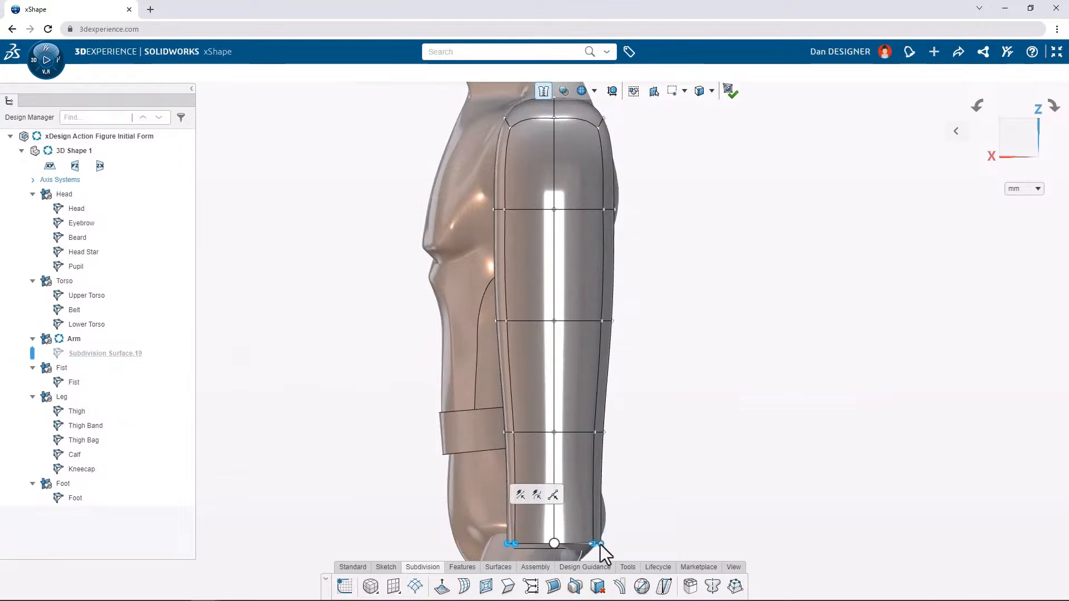
pyautogui.moveTo(600, 545)
pyautogui.mouseDown()
pyautogui.moveTo(572, 549)
pyautogui.moveTo(593, 547)
pyautogui.mouseUp()
pyautogui.press('Escape')
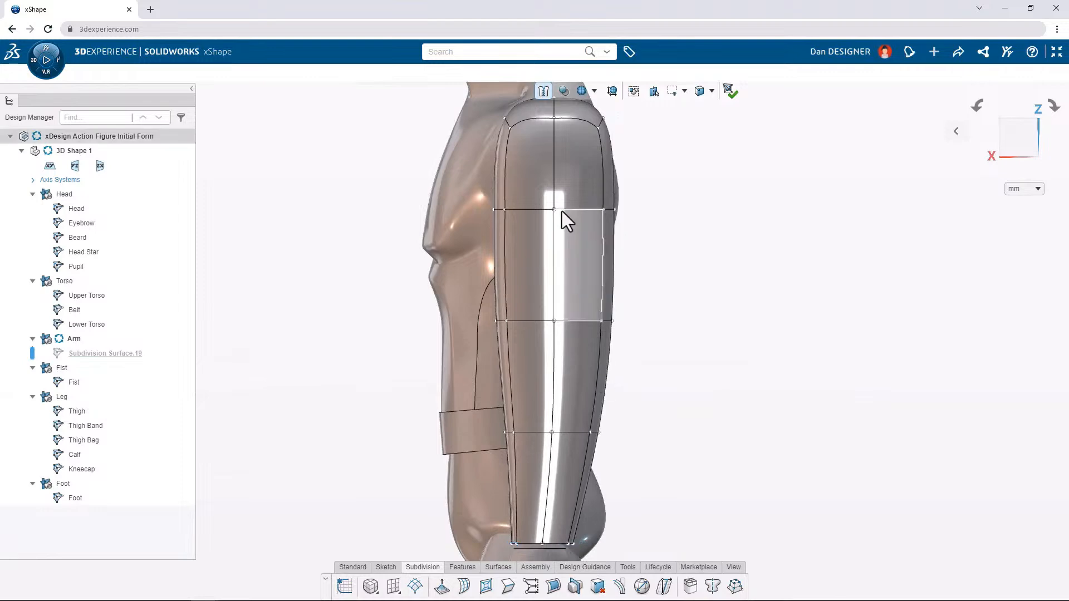
# Add an edge loop across the shoulder section and narrow the vertex row below it to shape the deltoid.
pyautogui.click(553, 195)
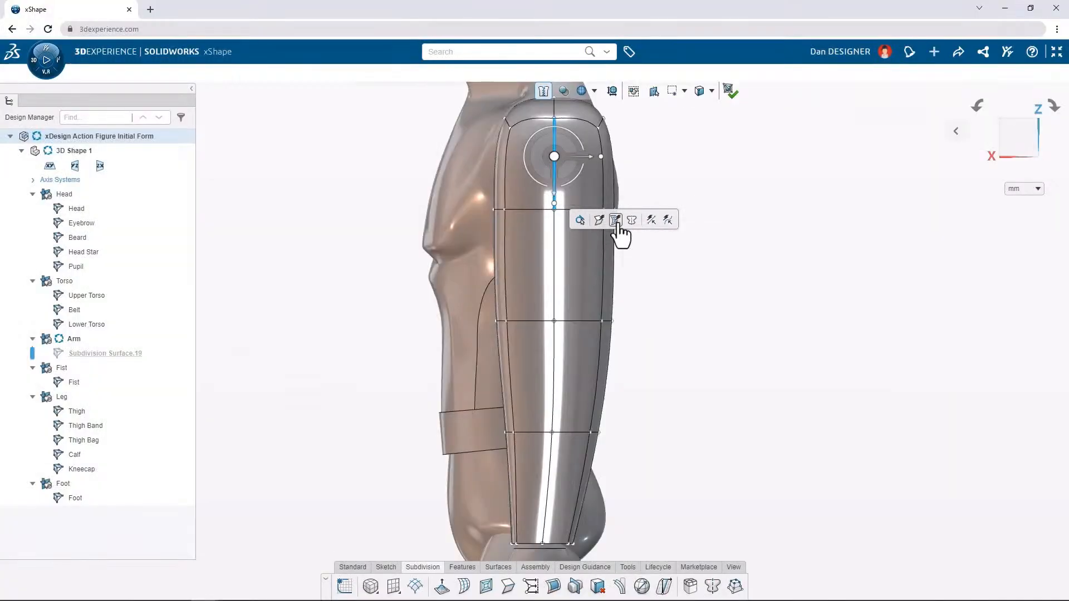
pyautogui.click(615, 220)
pyautogui.moveTo(455, 195); pyautogui.dragTo(453, 196)
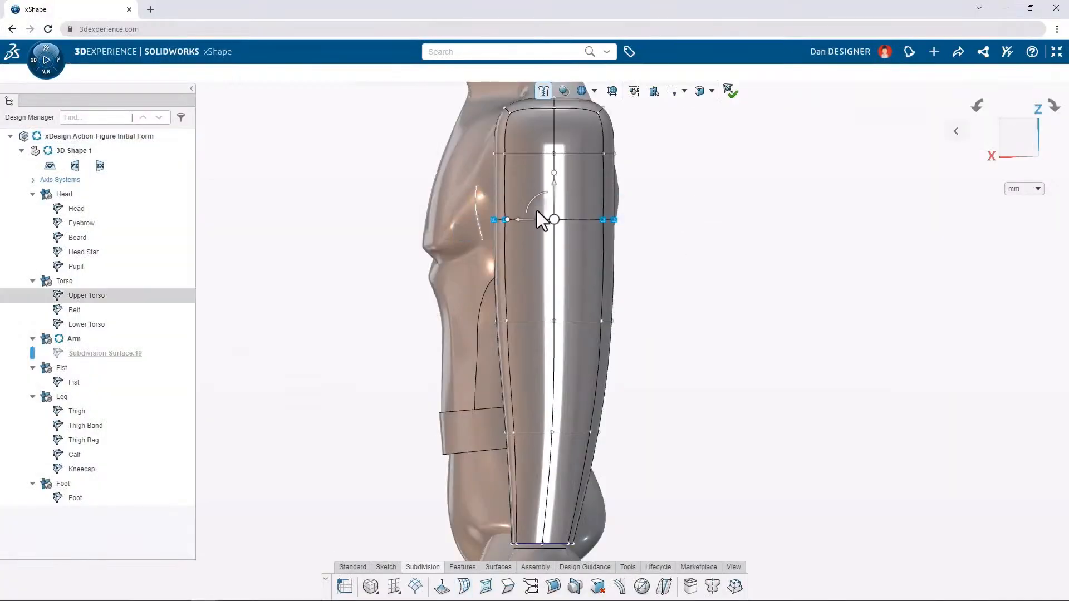
pyautogui.moveTo(508, 219); pyautogui.dragTo(526, 218)
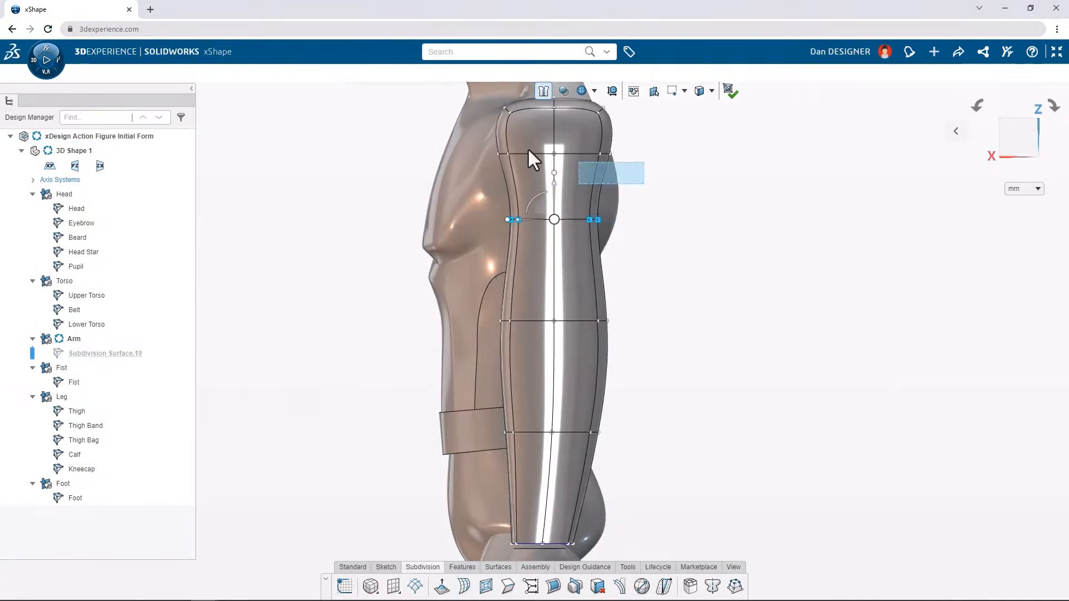
pyautogui.click(545, 156)
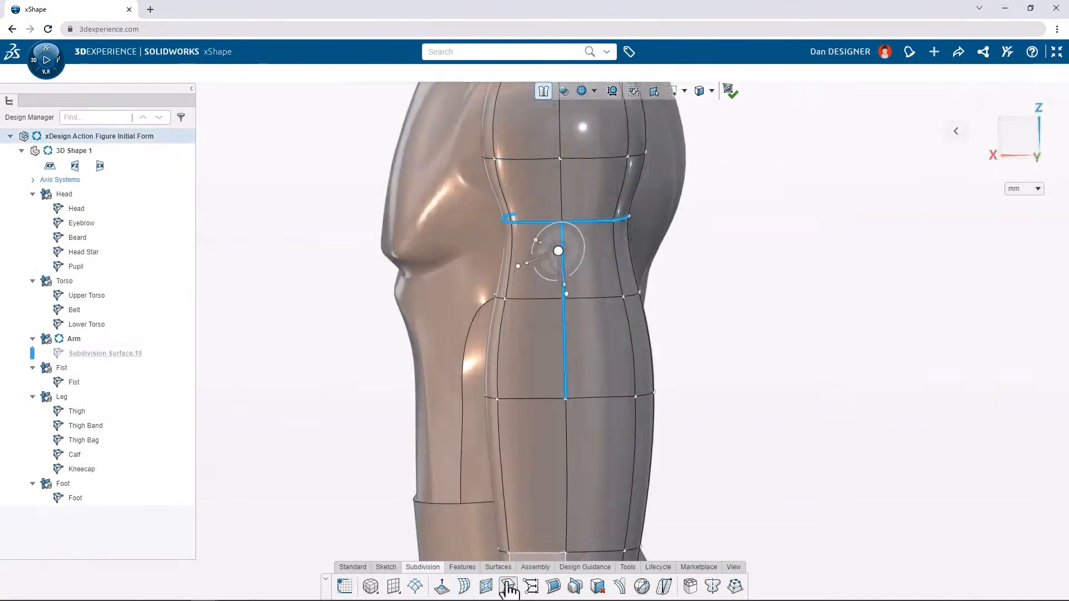
# Crease the edge loop under the deltoid and the outer vertical edges below it at 100 percent.
pyautogui.click(508, 586)
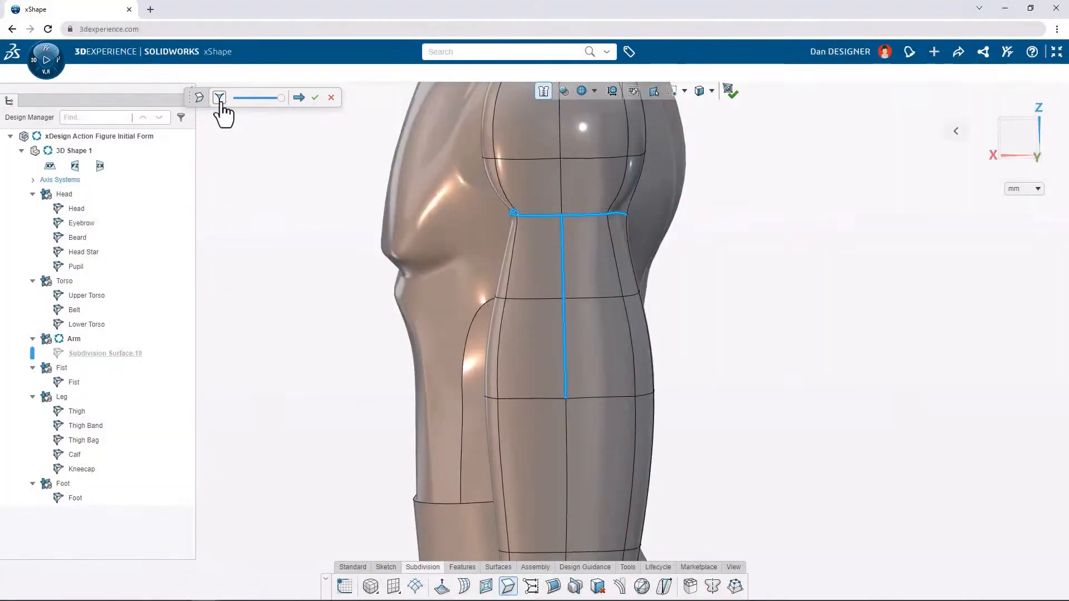
pyautogui.moveTo(281, 98); pyautogui.dragTo(245, 105)
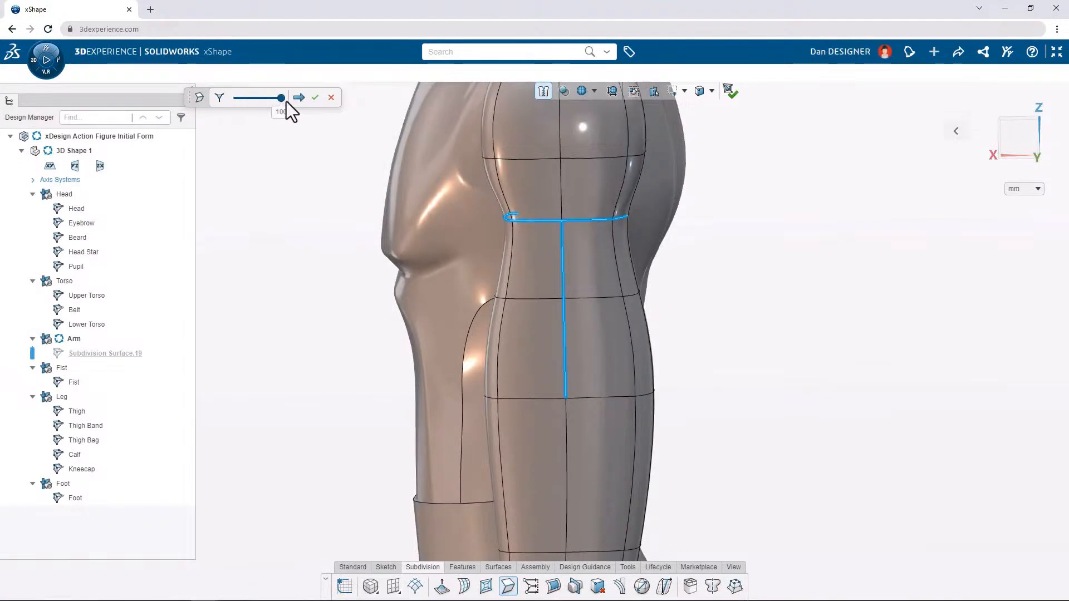
pyautogui.click(220, 98)
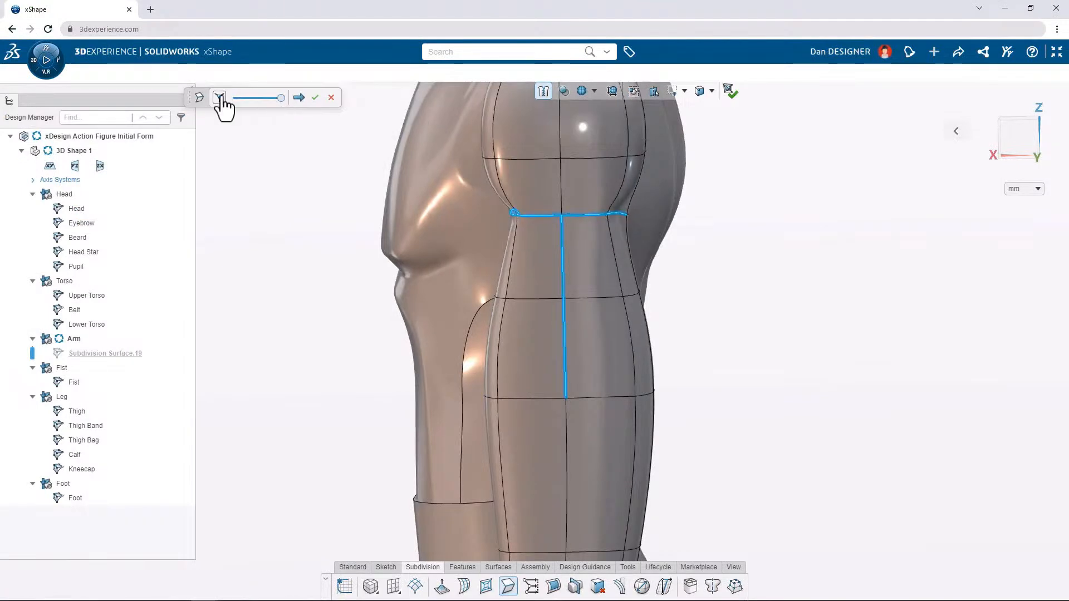
pyautogui.click(314, 99)
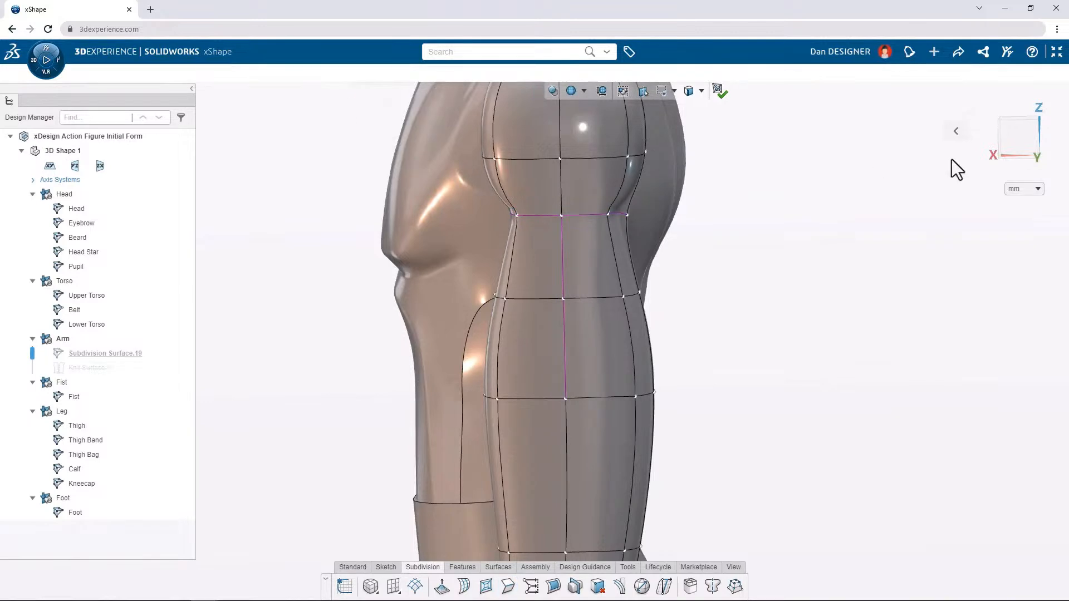
# Pull the middle vertex of the creased loop downward to give the outer deltoid a V-shaped point.
pyautogui.click(1022, 144)
pyautogui.click(566, 220)
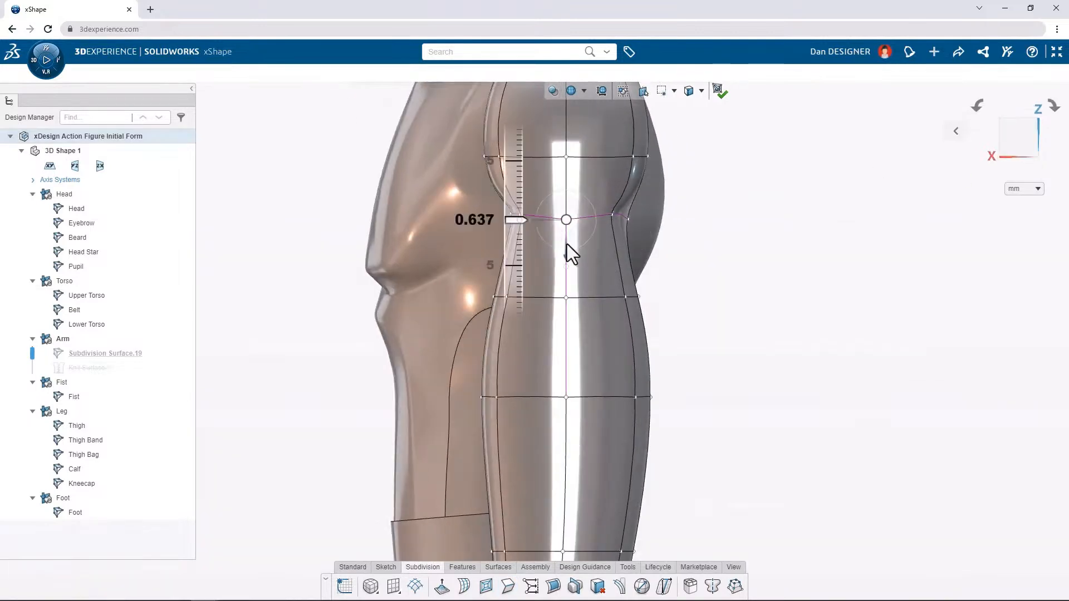
pyautogui.moveTo(566, 244); pyautogui.dragTo(567, 265)
pyautogui.click(608, 224)
# Pull the deltoid's outer vertical edge away from the body in the front view to bulge the shoulder.
pyautogui.click(714, 256)
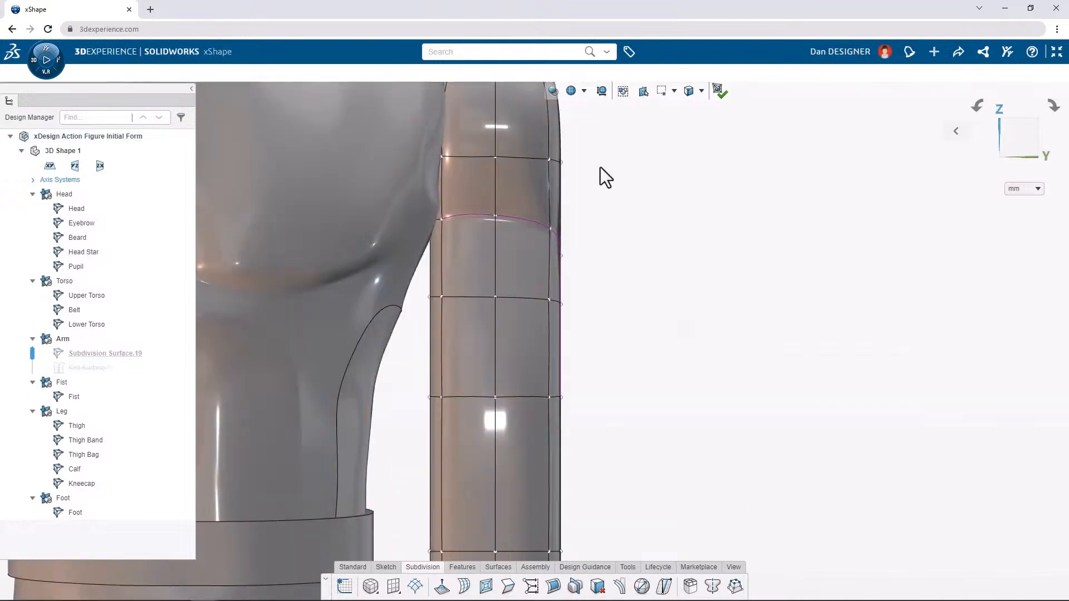
pyautogui.click(560, 129)
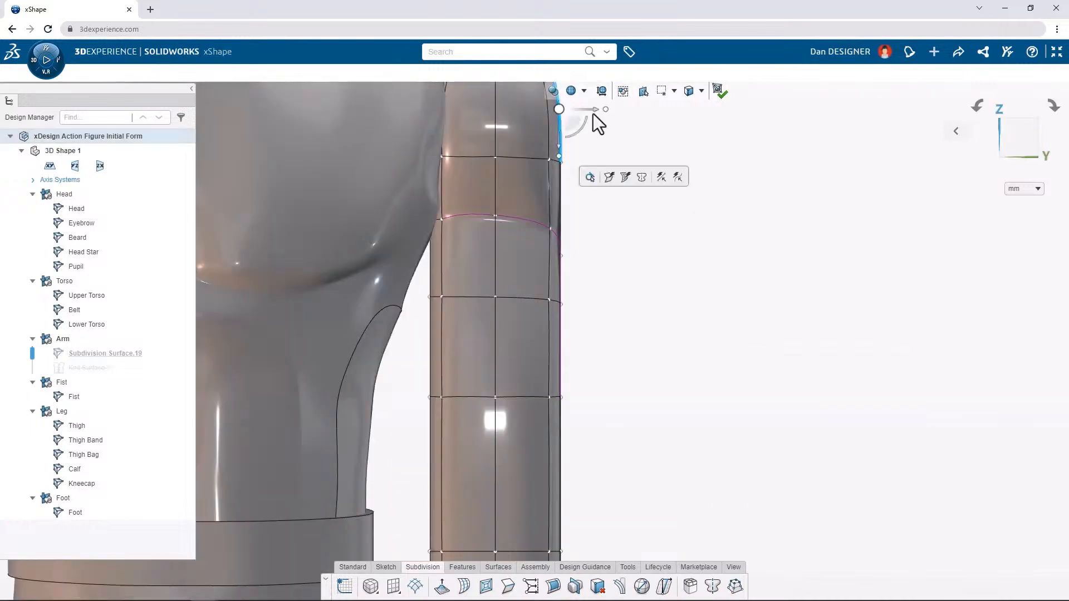
pyautogui.moveTo(593, 113); pyautogui.dragTo(627, 114)
pyautogui.click(667, 169)
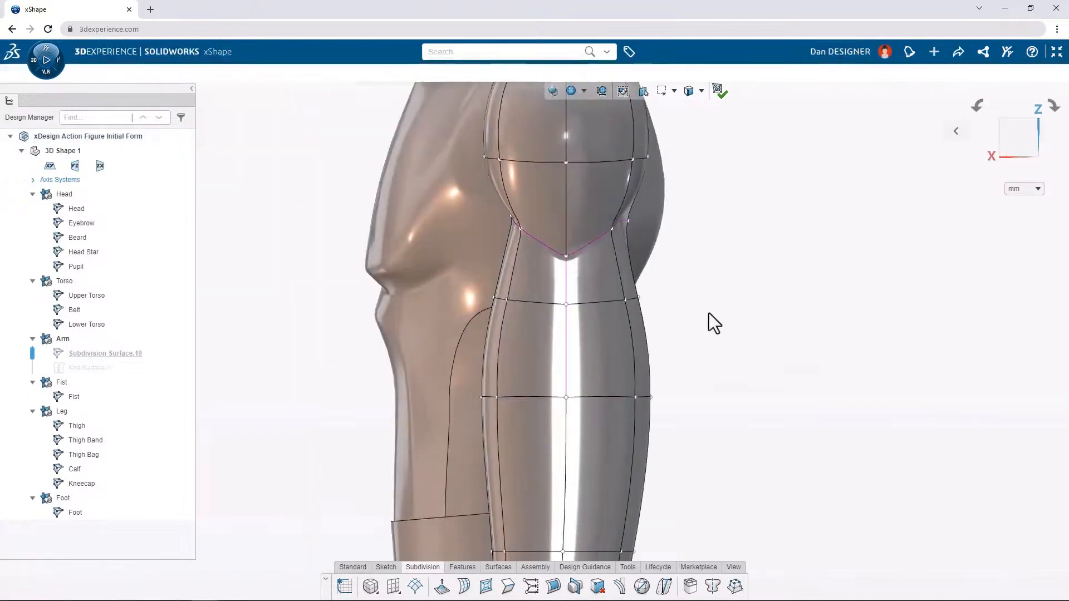
# Narrow the edge loop at the elbow from front to back and move it down the arm.
pyautogui.click(498, 368)
pyautogui.moveTo(573, 341); pyautogui.dragTo(573, 355)
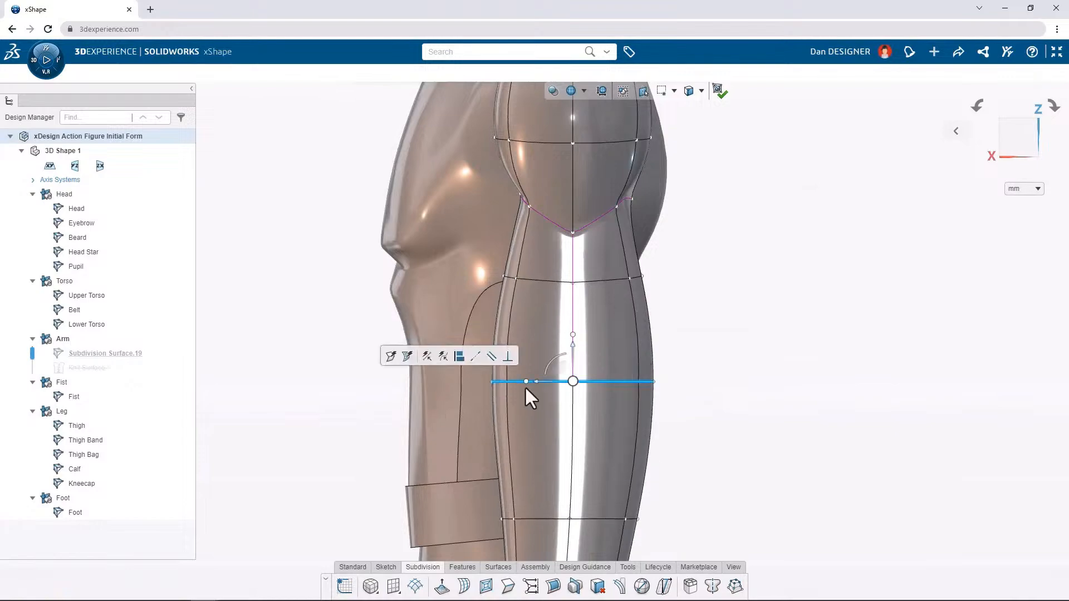
pyautogui.moveTo(526, 382); pyautogui.dragTo(552, 381)
pyautogui.moveTo(573, 348); pyautogui.dragTo(573, 362)
# Subdivide the block of front upper-arm faces between the deltoid and elbow into an inset face ring for the biceps.
pyautogui.click(660, 299)
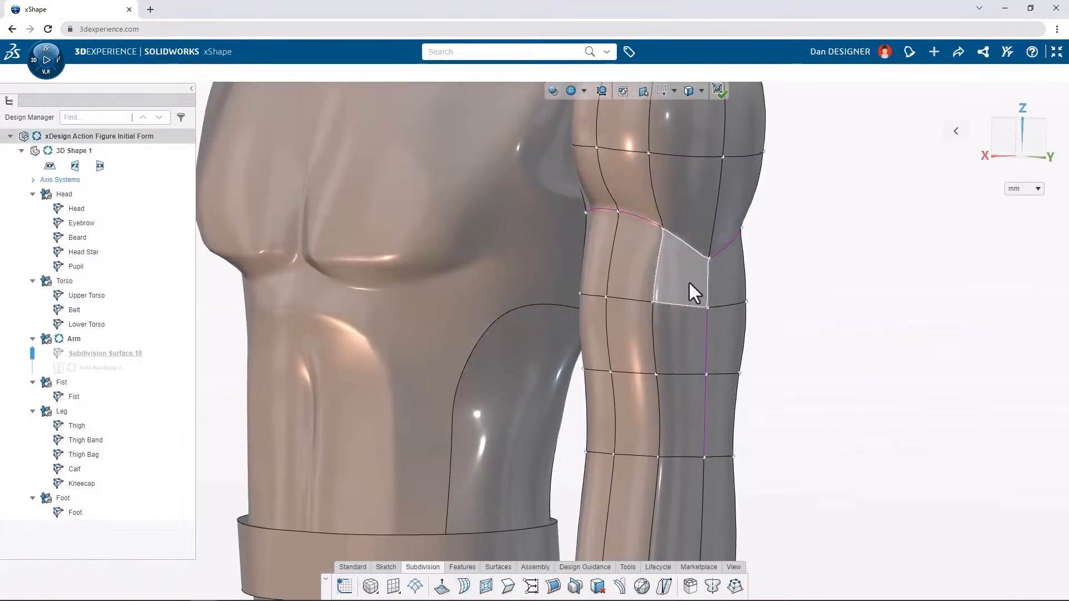
pyautogui.click(613, 332)
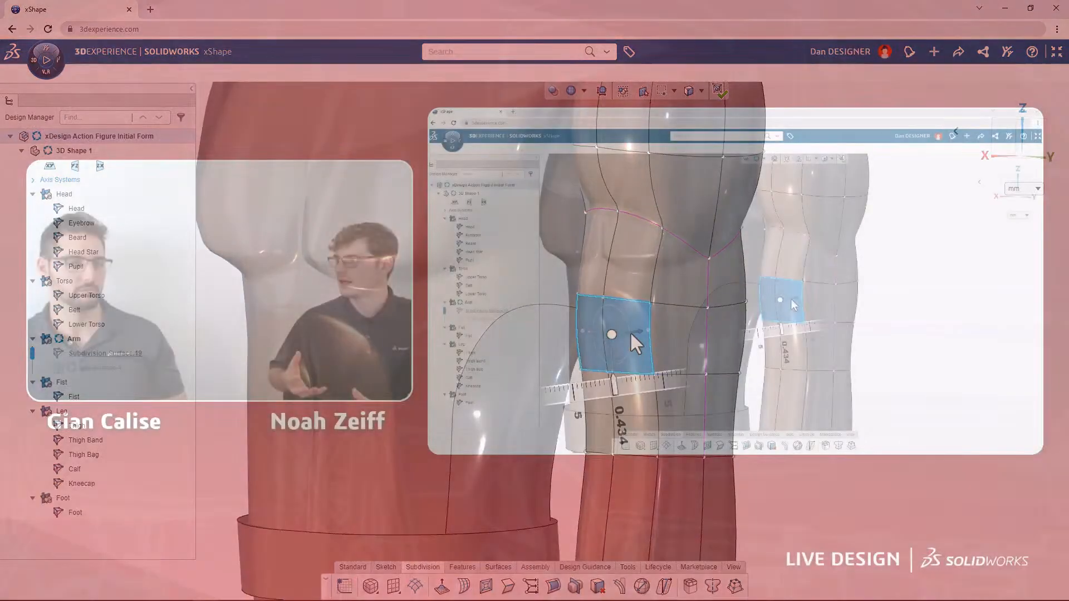
pyautogui.keyDown('ctrl'); pyautogui.click(847, 282); pyautogui.keyUp('ctrl')
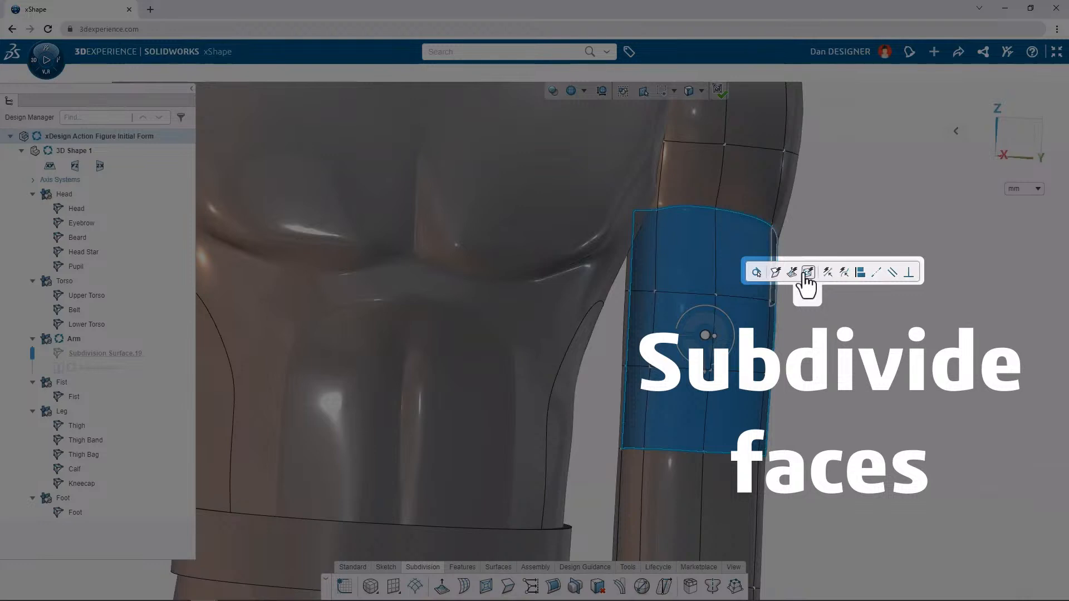
pyautogui.click(807, 273)
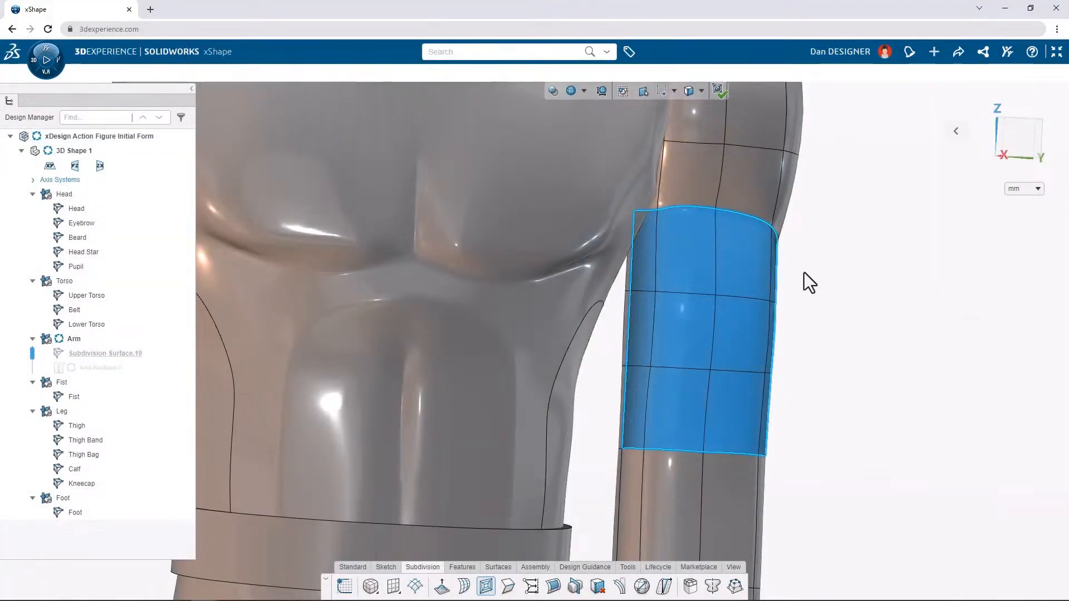
pyautogui.moveTo(803, 272); pyautogui.dragTo(719, 276, button='middle')
pyautogui.click(803, 278)
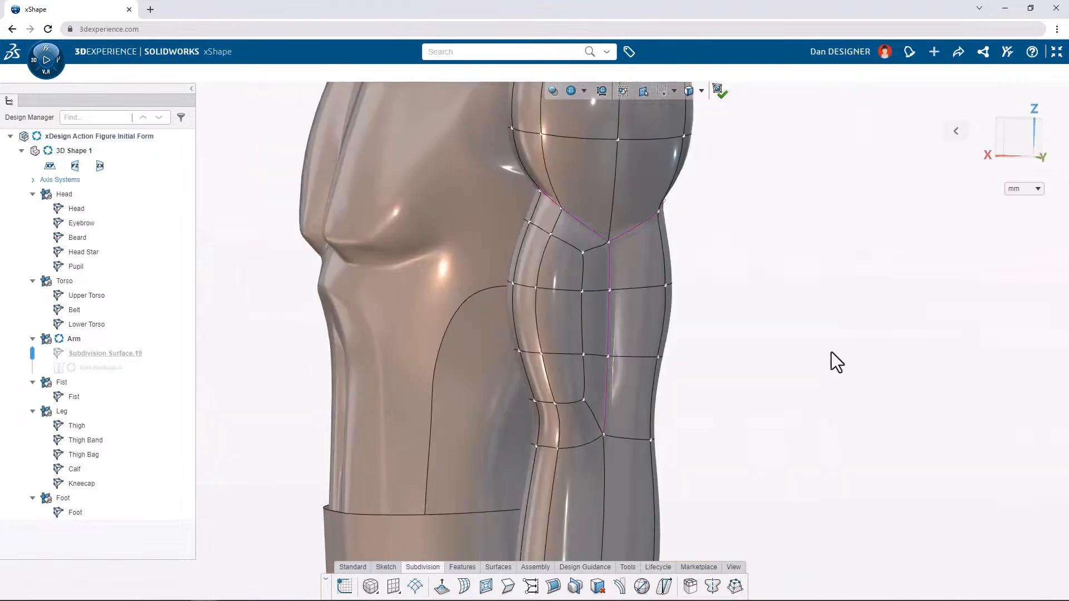
# In the side view, lasso the front biceps vertices, shift them slightly down the arm and adjust the elbow vertices.
pyautogui.click(1018, 149)
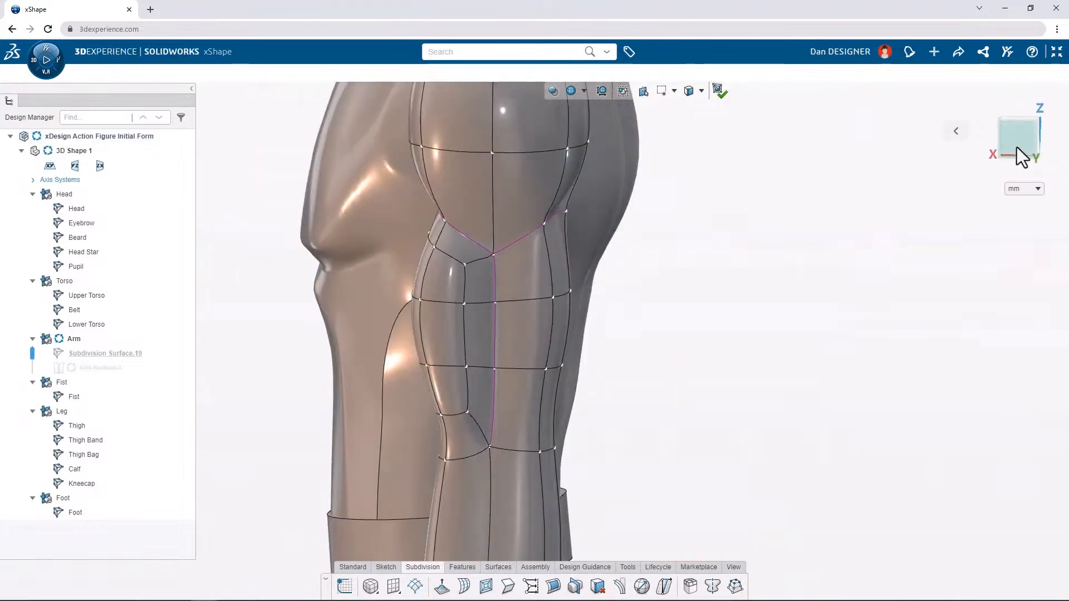
pyautogui.click(569, 359)
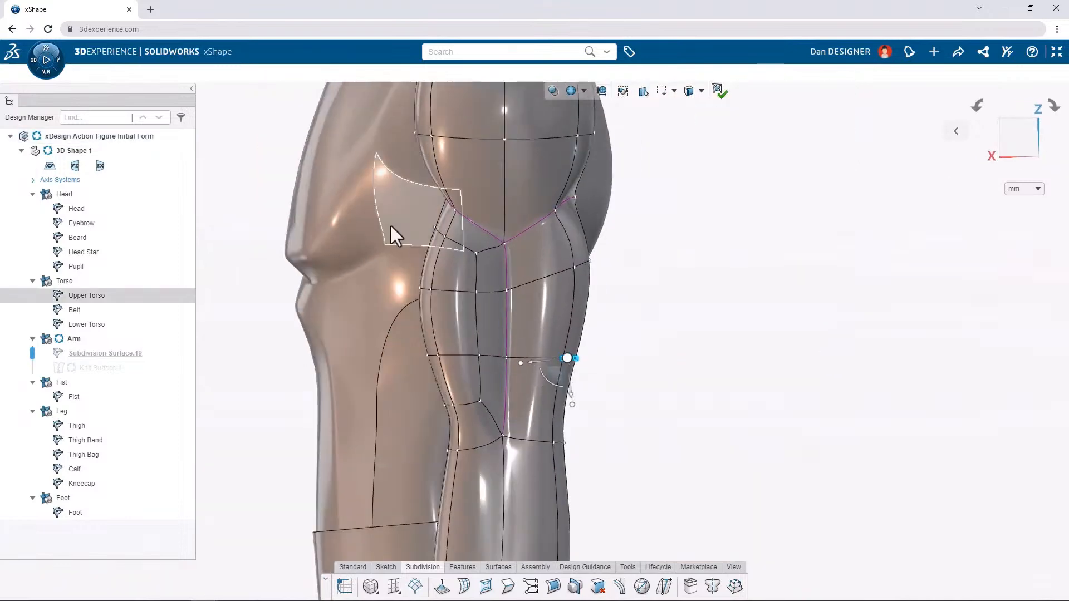
pyautogui.moveTo(374, 217); pyautogui.dragTo(492, 417)
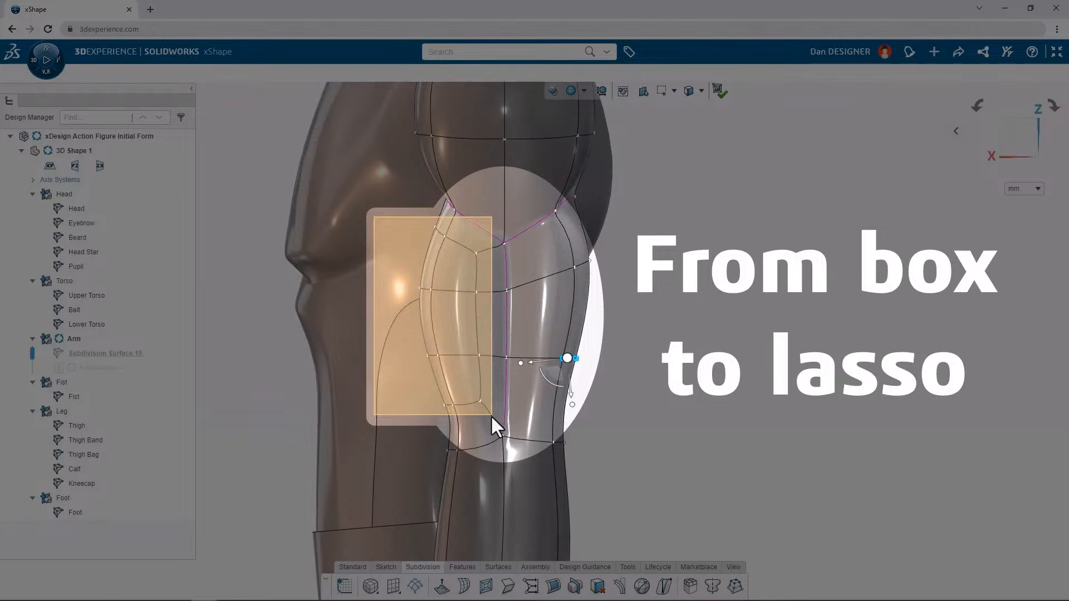
pyautogui.moveTo(491, 416)
pyautogui.mouseDown()
pyautogui.moveTo(428, 289)
pyautogui.moveTo(374, 217)
pyautogui.moveTo(453, 222)
pyautogui.moveTo(489, 342)
pyautogui.moveTo(465, 425)
pyautogui.moveTo(431, 426)
pyautogui.mouseUp()
pyautogui.moveTo(464, 335); pyautogui.dragTo(461, 343)
pyautogui.click(450, 450)
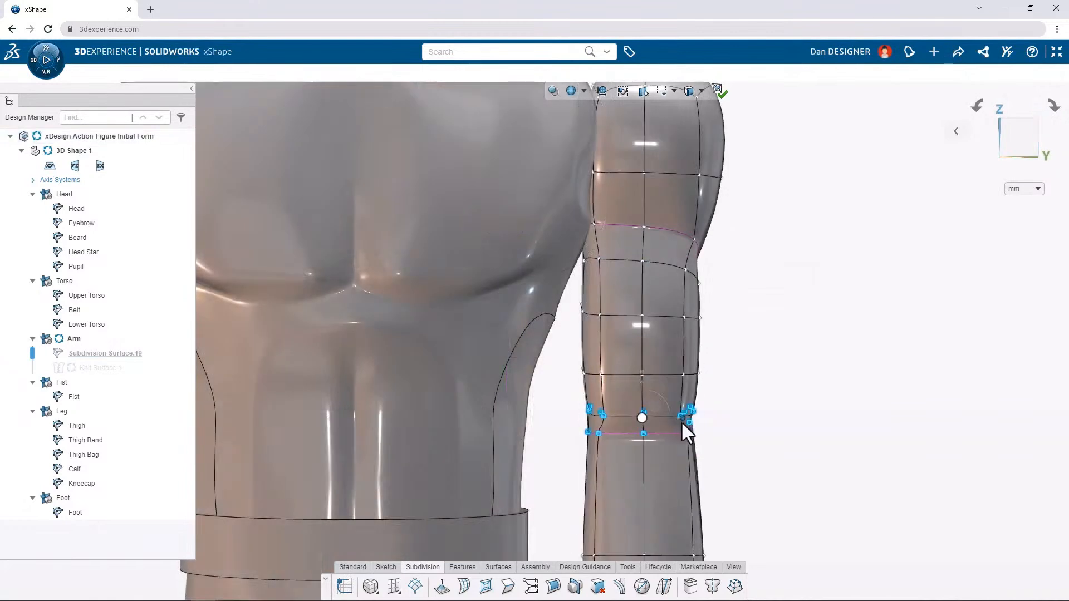
pyautogui.click(739, 367)
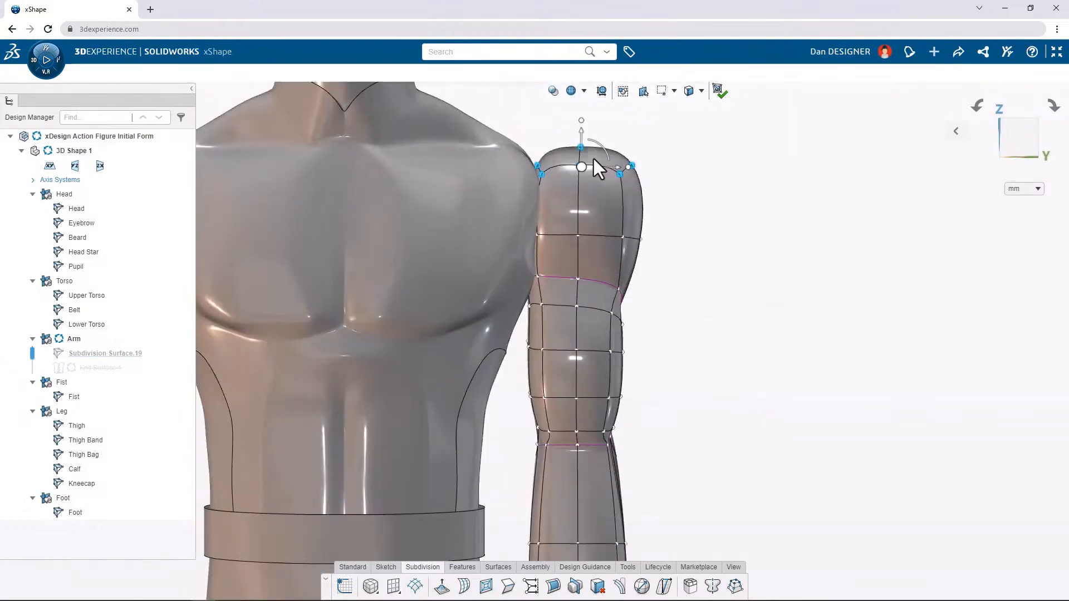
# In the front view, shift the top shoulder vertices and the whole group of deltoid vertices toward the torso.
pyautogui.moveTo(592, 158); pyautogui.dragTo(566, 161)
pyautogui.click(664, 315)
pyautogui.moveTo(665, 316)
pyautogui.mouseDown()
pyautogui.moveTo(579, 294)
pyautogui.moveTo(689, 281)
pyautogui.mouseUp()
pyautogui.moveTo(570, 232); pyautogui.dragTo(564, 231)
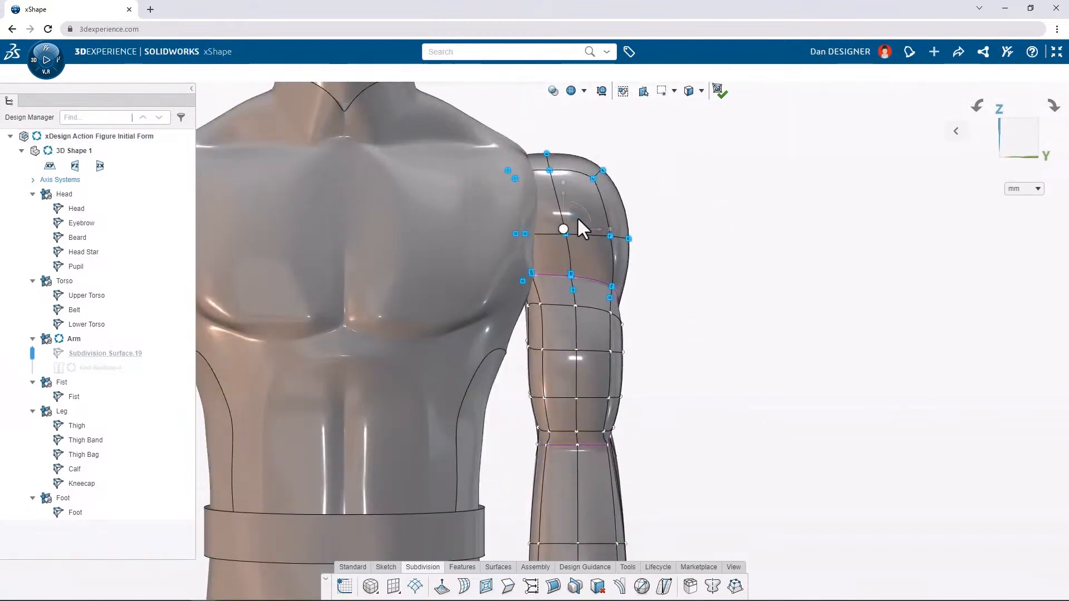
pyautogui.click(684, 255)
# Move the inner arm vertices around the deltoid's lower crease away from the torso.
pyautogui.moveTo(515, 319); pyautogui.dragTo(566, 271)
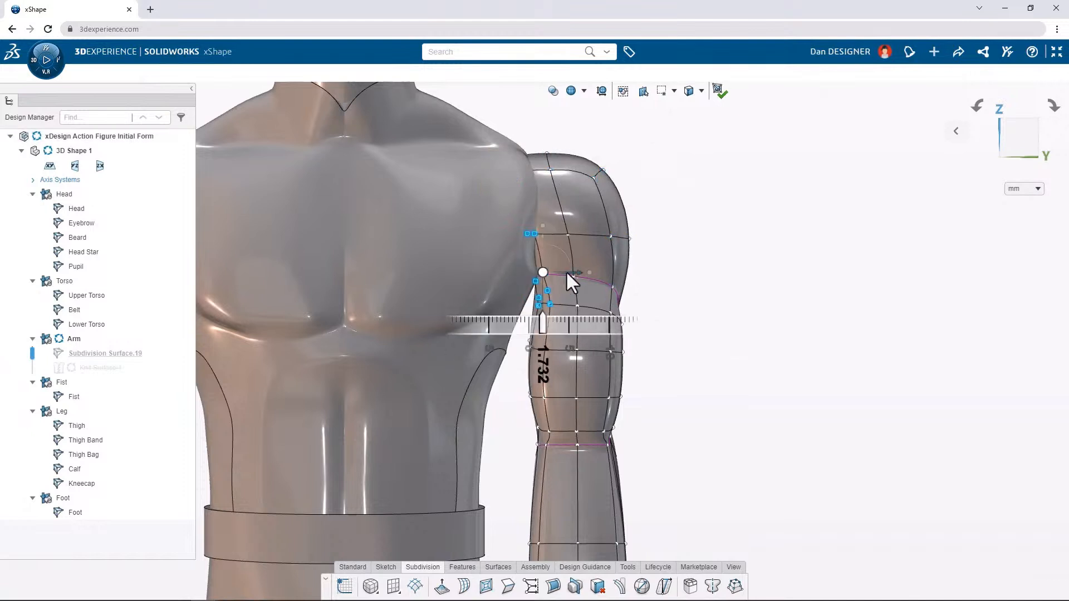
pyautogui.click(637, 409)
pyautogui.doubleClick(617, 397)
pyautogui.click(647, 365)
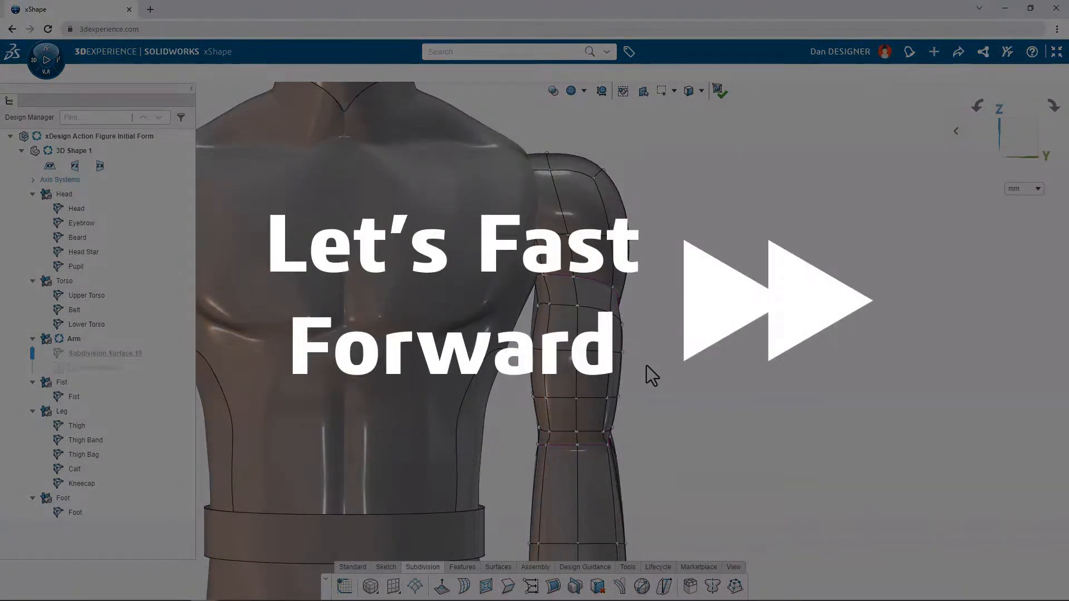
# In the side view, move the front vertices at the deltoid's lower edge slightly forward.
pyautogui.hotkey('shift', 'Left')
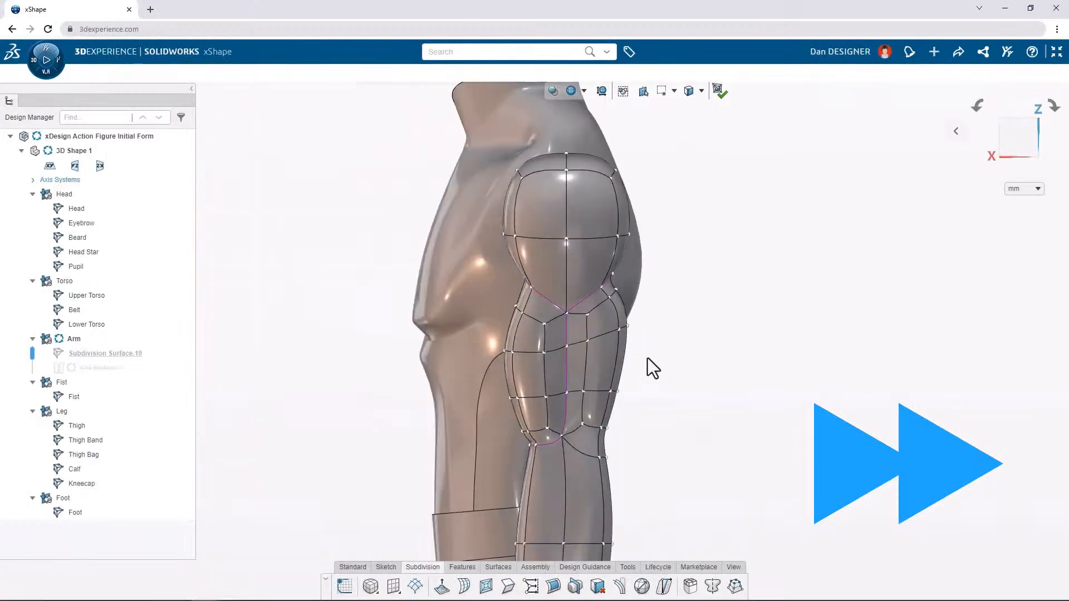
pyautogui.moveTo(488, 262); pyautogui.dragTo(549, 320)
pyautogui.moveTo(516, 282); pyautogui.dragTo(504, 284)
pyautogui.click(679, 312)
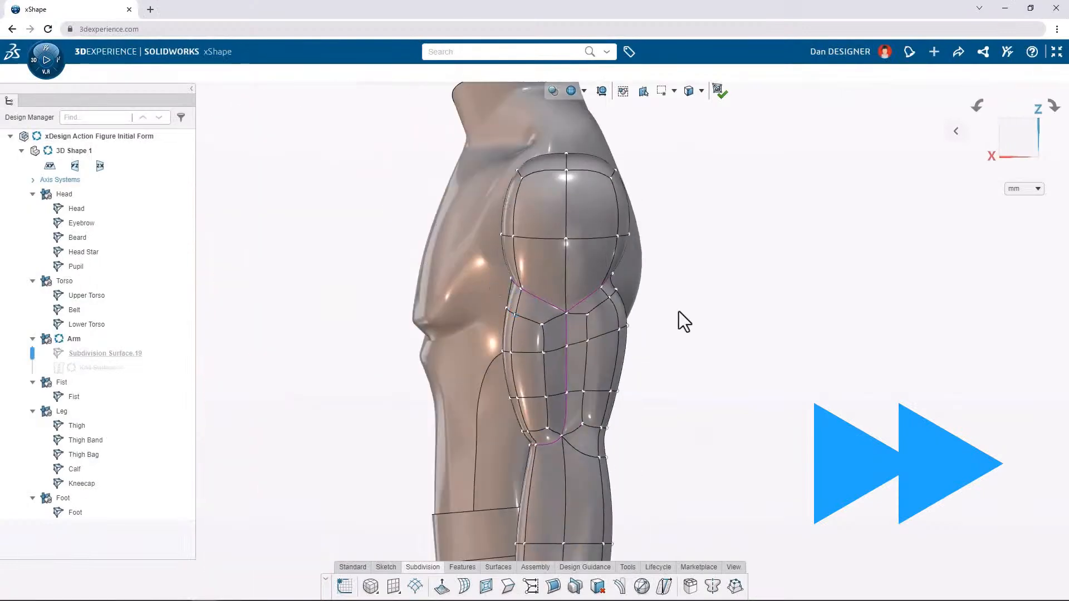
# Move the rear vertices below the deltoid backward and nudge the front ones slightly back.
pyautogui.moveTo(632, 305); pyautogui.dragTo(599, 173)
pyautogui.click(677, 232)
pyautogui.moveTo(645, 304); pyautogui.dragTo(613, 271)
pyautogui.click(676, 242)
pyautogui.moveTo(487, 262); pyautogui.dragTo(516, 257)
pyautogui.moveTo(504, 272); pyautogui.dragTo(506, 271)
pyautogui.click(665, 220)
# Raise the two forearm edge loops slightly toward the elbow and refine the lower loop in the side view.
pyautogui.scroll(-5, 534, 297)
pyautogui.scroll(4, 559, 454)
pyautogui.click(563, 447)
pyautogui.click(626, 425)
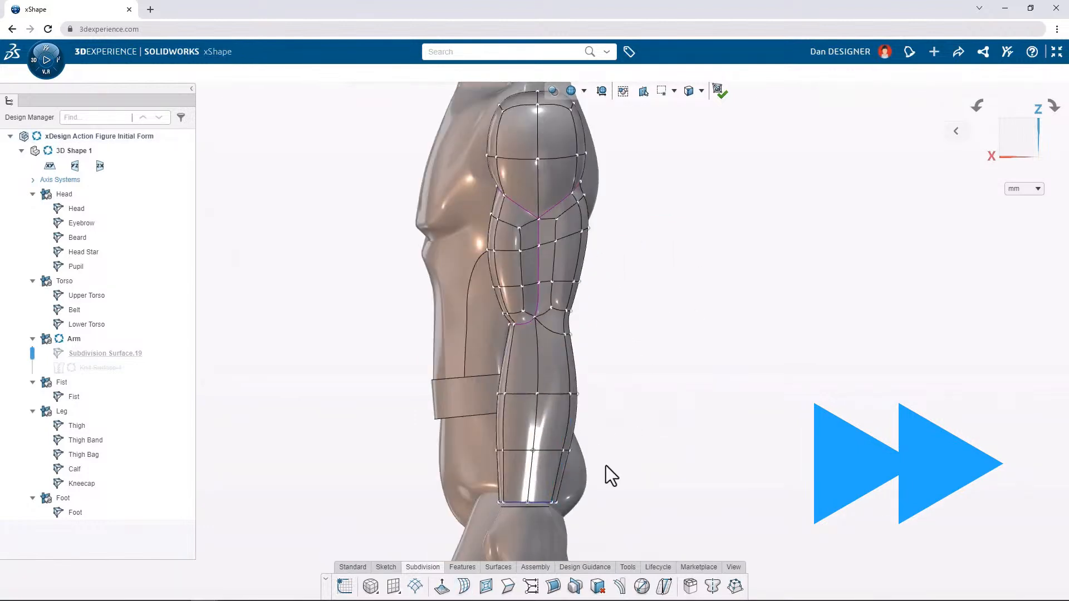
pyautogui.moveTo(605, 466); pyautogui.dragTo(511, 439)
pyautogui.moveTo(613, 468); pyautogui.dragTo(488, 380)
pyautogui.moveTo(531, 399); pyautogui.dragTo(531, 386)
pyautogui.moveTo(604, 463); pyautogui.dragTo(481, 434)
pyautogui.moveTo(503, 433); pyautogui.dragTo(505, 432)
pyautogui.click(616, 385)
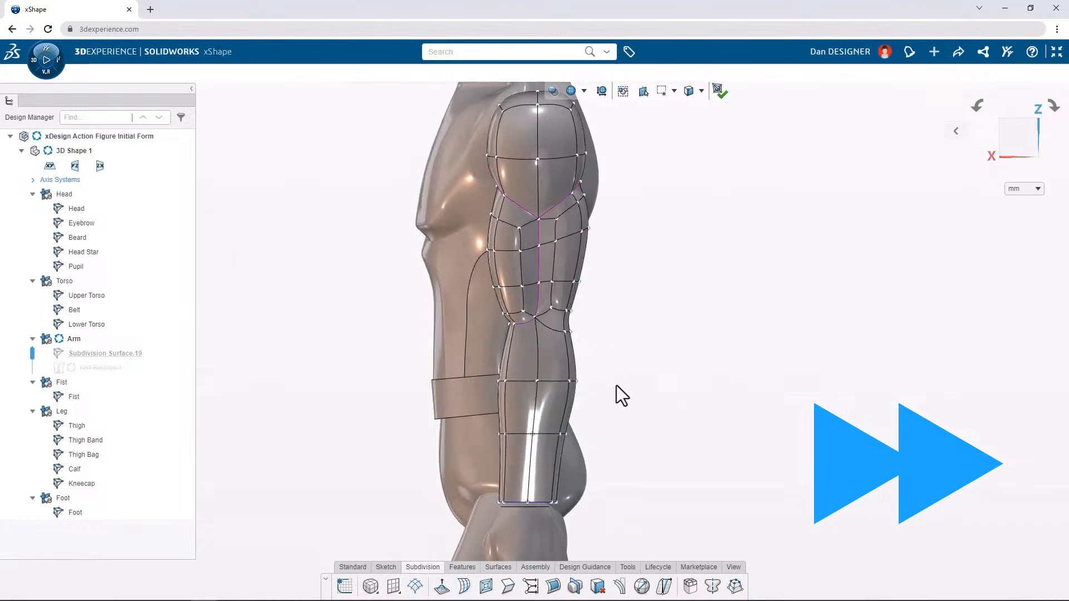
# In the front view, narrow the wrist end of the arm and lower the elbow vertices slightly.
pyautogui.moveTo(617, 512); pyautogui.dragTo(514, 426)
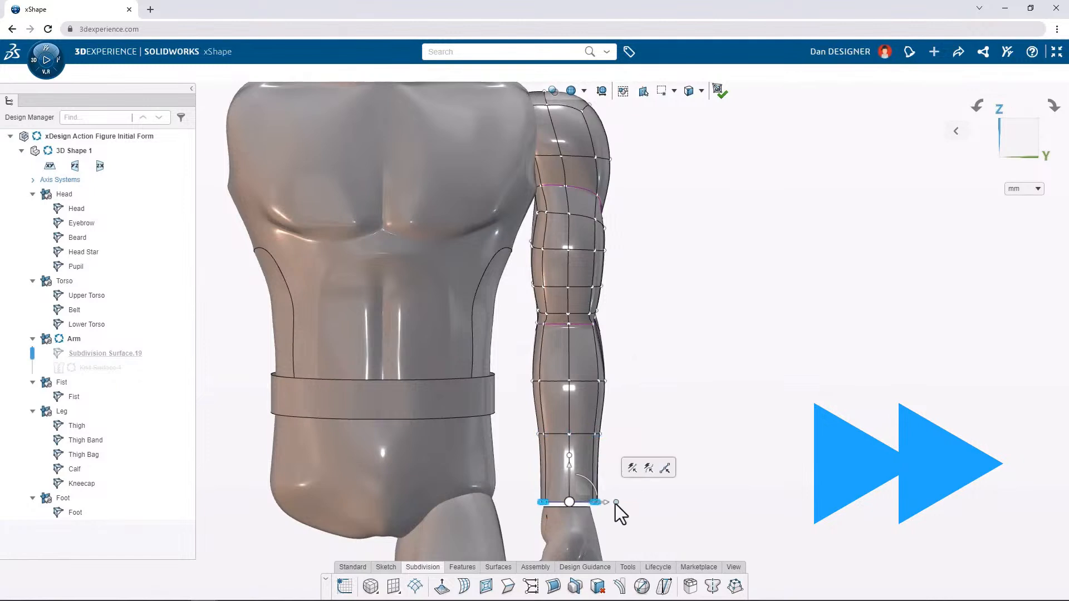
pyautogui.moveTo(616, 503); pyautogui.dragTo(586, 501)
pyautogui.moveTo(629, 399); pyautogui.dragTo(520, 305)
pyautogui.moveTo(613, 339); pyautogui.dragTo(564, 303)
pyautogui.click(663, 382)
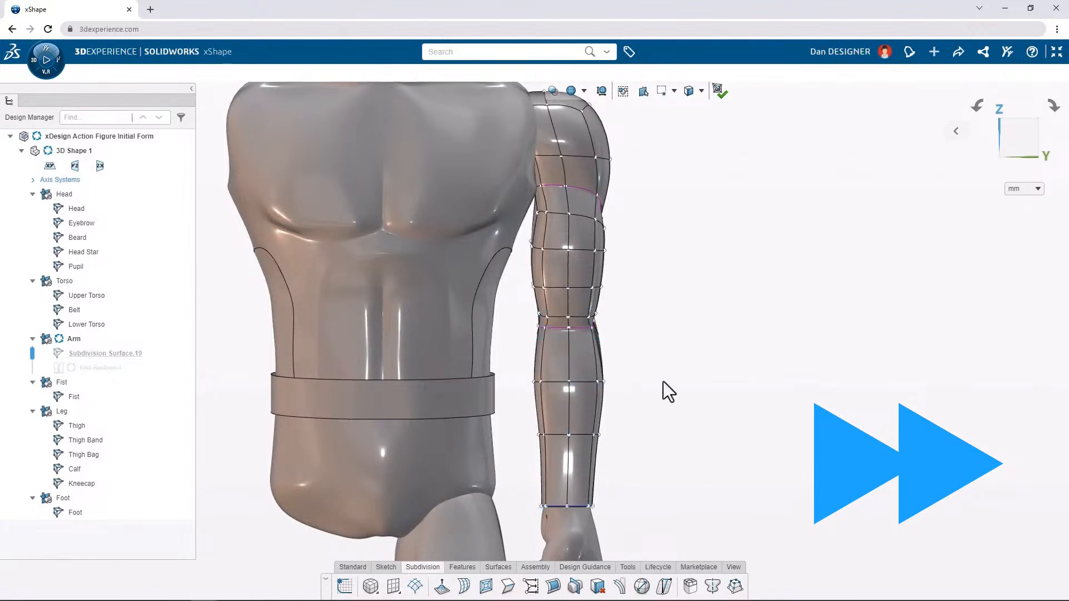
# In the side view, move the rear forearm vertices just below the elbow slightly forward.
pyautogui.hotkey('ctrl', '4')
pyautogui.moveTo(609, 398); pyautogui.dragTo(570, 352)
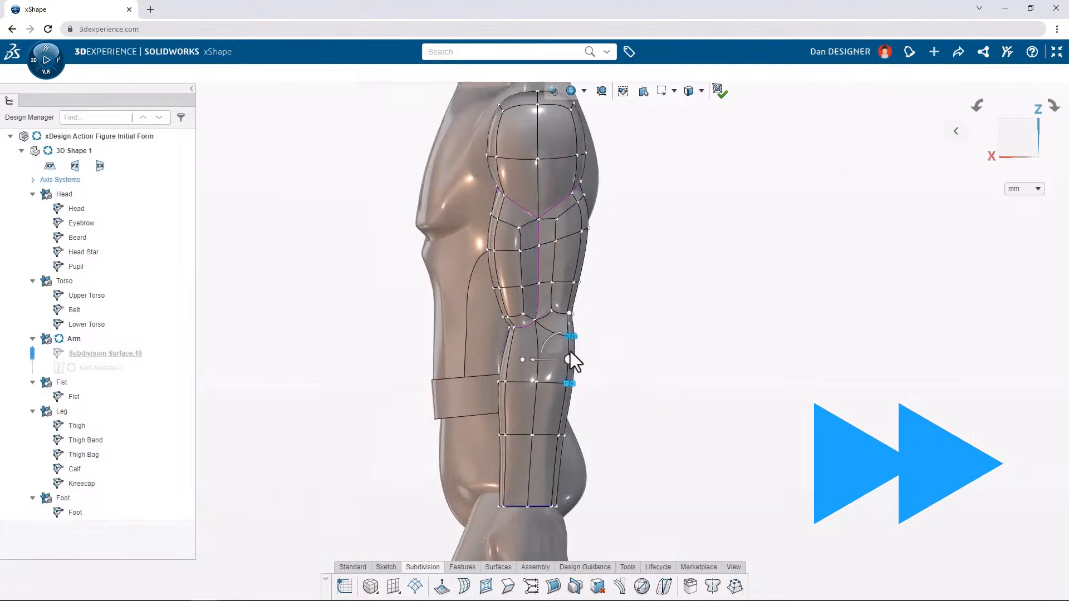
pyautogui.click(613, 362)
# Shift the two vertical edges behind the outer arm crease backward and move the upper biceps corner vertex toward the crease.
pyautogui.click(554, 271)
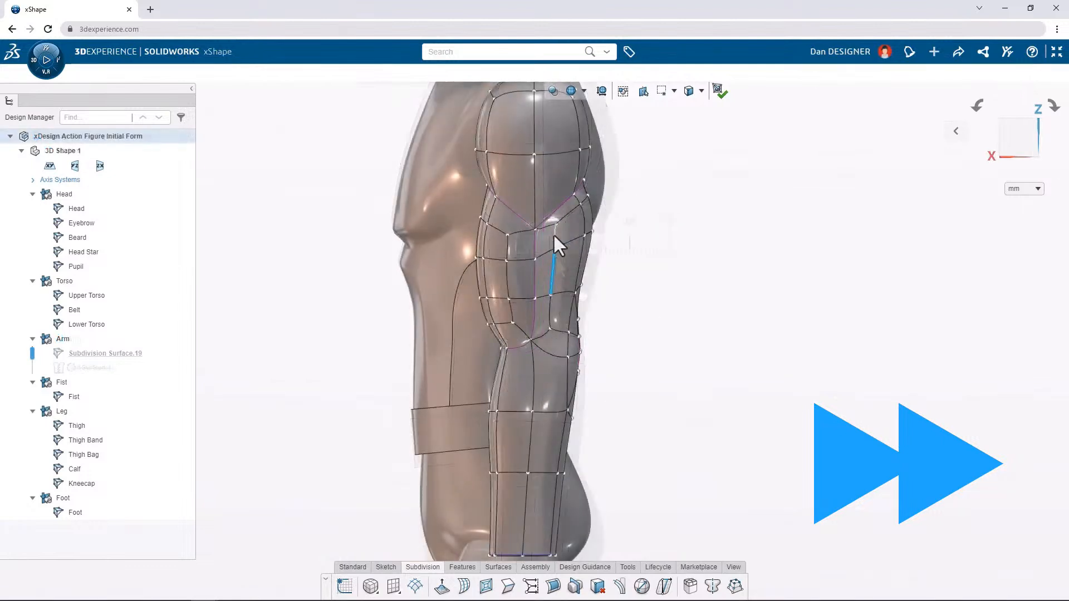
pyautogui.keyDown('ctrl'); pyautogui.click(557, 236); pyautogui.keyUp('ctrl')
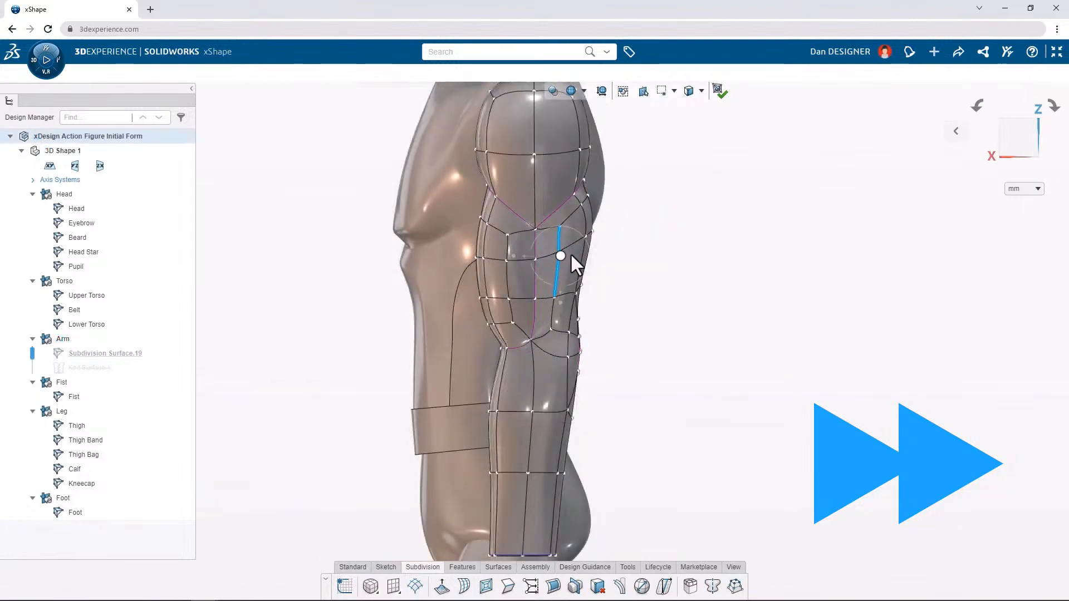
pyautogui.click(639, 282)
pyautogui.click(560, 243)
pyautogui.moveTo(566, 205); pyautogui.dragTo(536, 200)
pyautogui.click(508, 235)
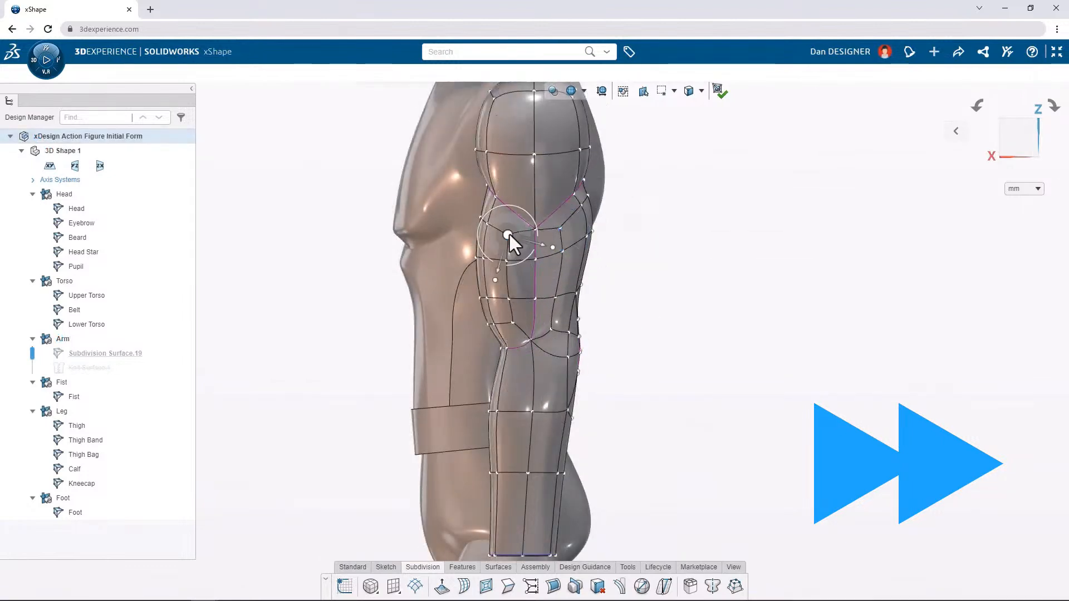
pyautogui.moveTo(508, 235); pyautogui.dragTo(519, 231)
pyautogui.click(620, 258)
# In the front view, push the outer upper-arm faces toward the torso and adjust the outer vertex near the elbow.
pyautogui.hotkey('ctrl', '1')
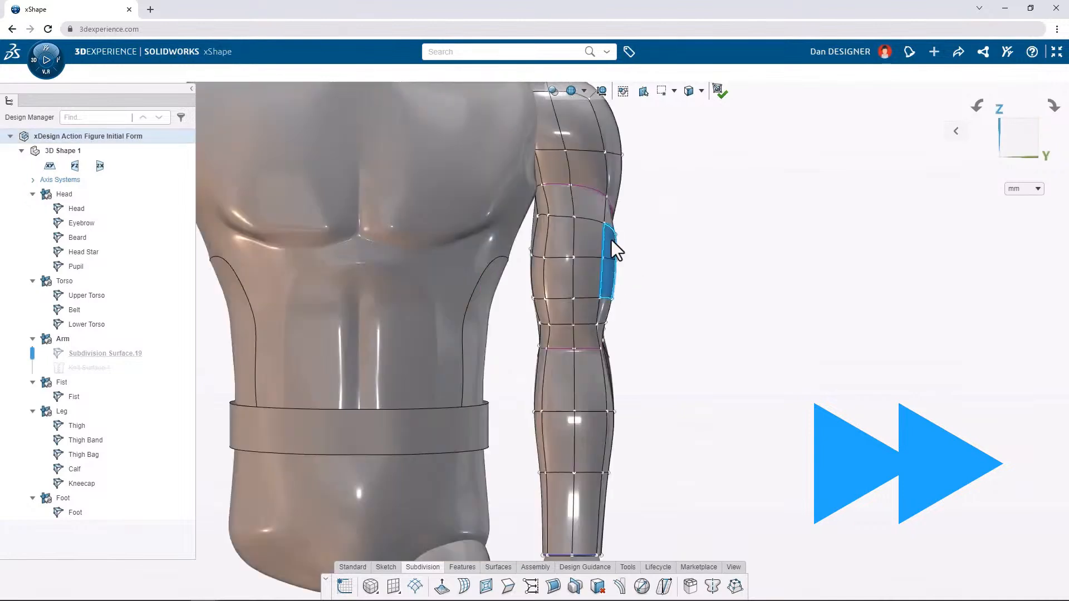
pyautogui.click(622, 248)
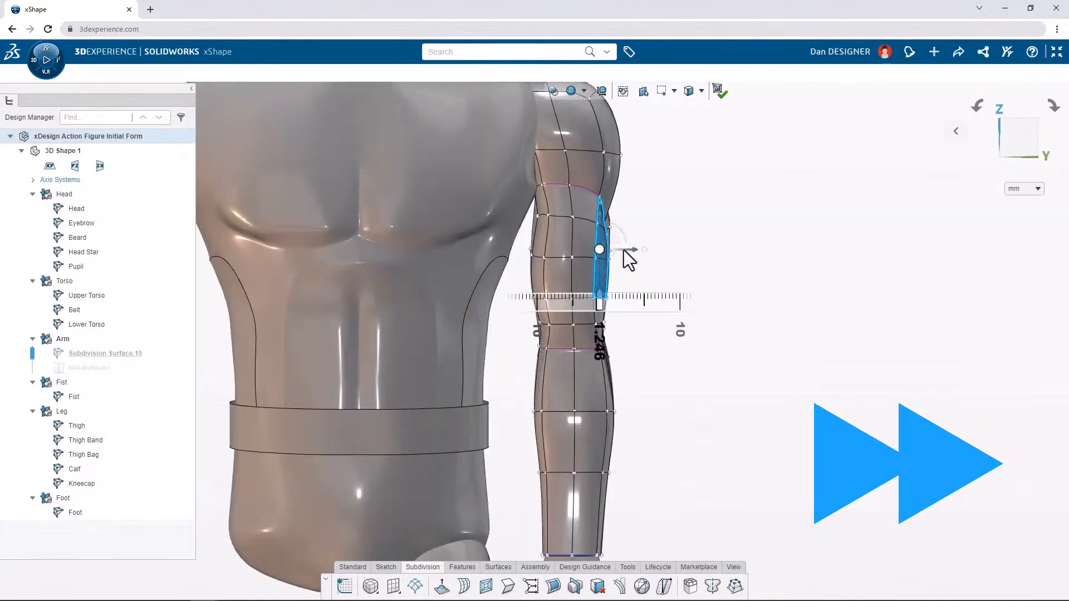
pyautogui.scroll(2, 601, 335)
pyautogui.click(600, 335)
pyautogui.moveTo(619, 336); pyautogui.dragTo(625, 343)
pyautogui.click(617, 378)
# Orient the robot to XYZ and move the outer and inner elbow crease vertices toward the arm's centre.
pyautogui.click(594, 352)
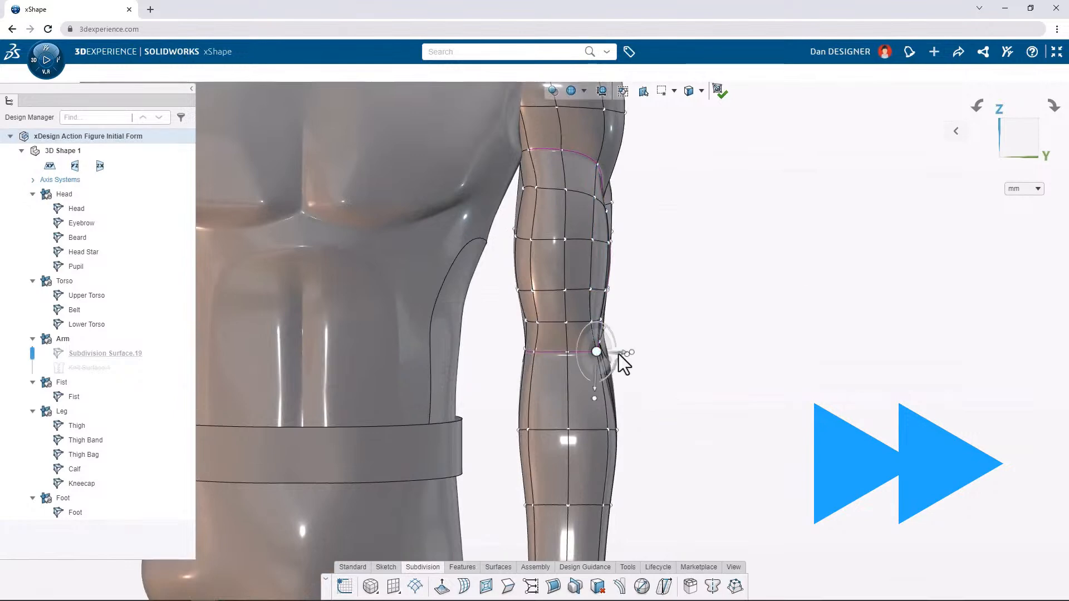
pyautogui.rightClick(597, 353)
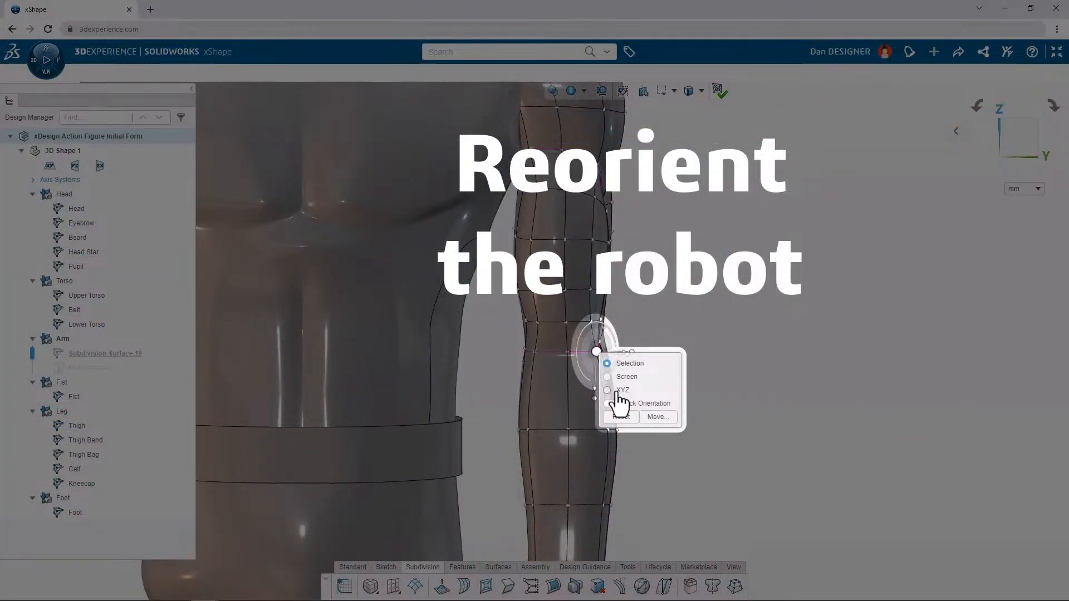
pyautogui.click(617, 391)
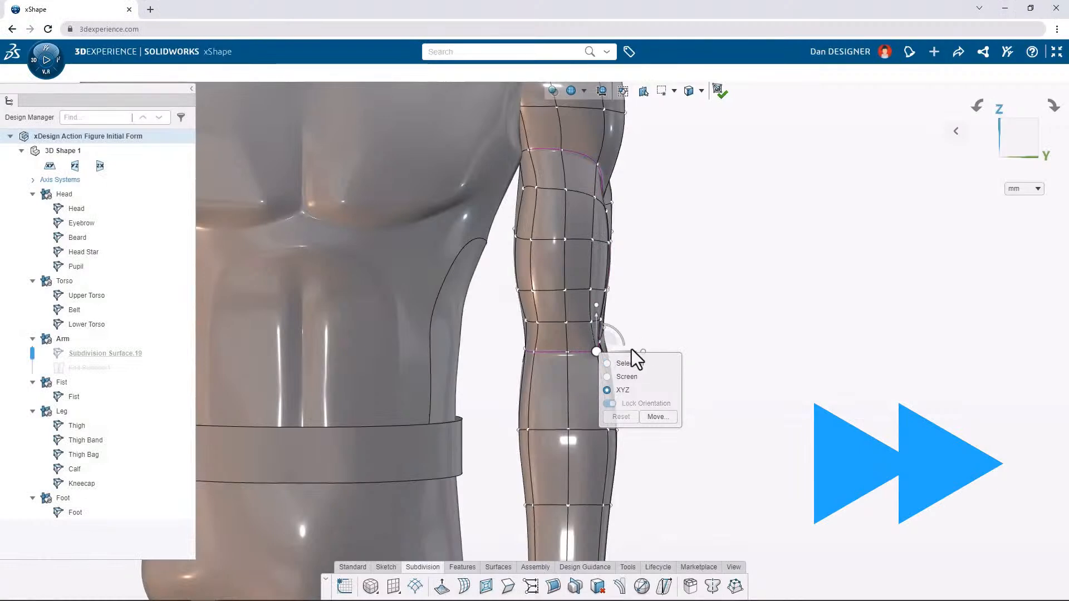
pyautogui.moveTo(632, 349); pyautogui.dragTo(577, 350)
pyautogui.click(535, 352)
# Move the inner upper-arm face at mid-biceps height away from the torso.
pyautogui.click(520, 265)
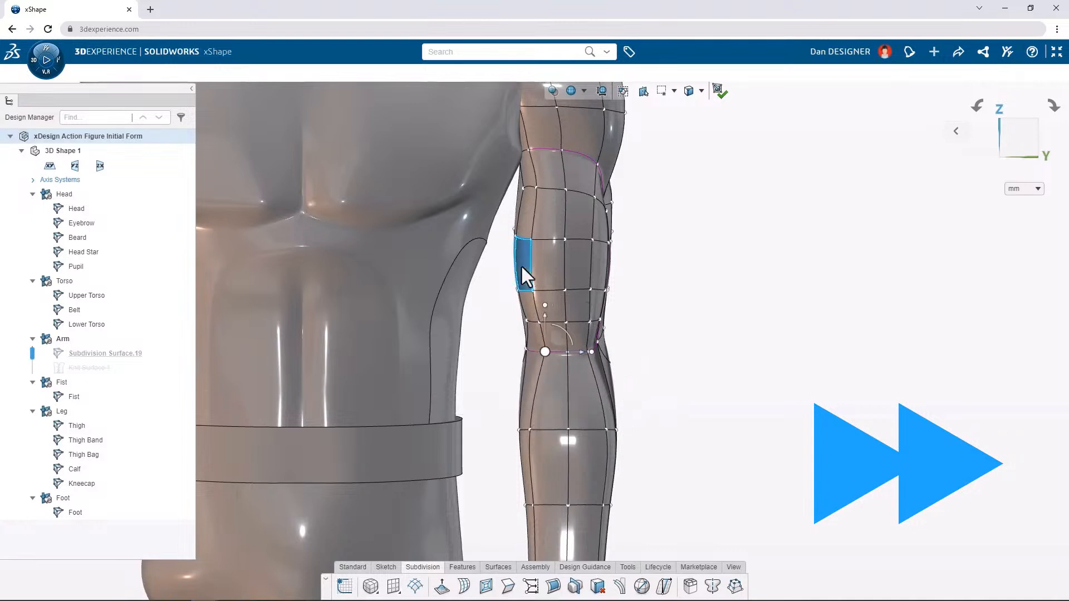
pyautogui.moveTo(548, 268); pyautogui.dragTo(556, 268)
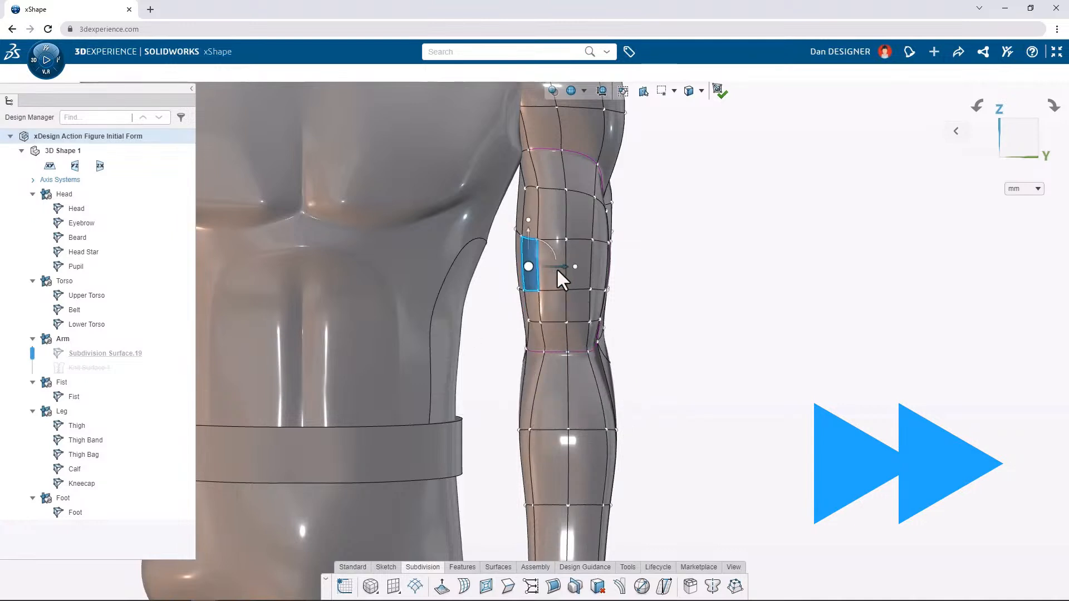
pyautogui.click(669, 273)
# Crease the inner vertical edges of the upper arm between the deltoid and the elbow, and select them for moving.
pyautogui.moveTo(670, 273); pyautogui.dragTo(702, 266, button='middle')
pyautogui.doubleClick(493, 341)
pyautogui.click(508, 587)
pyautogui.click(316, 98)
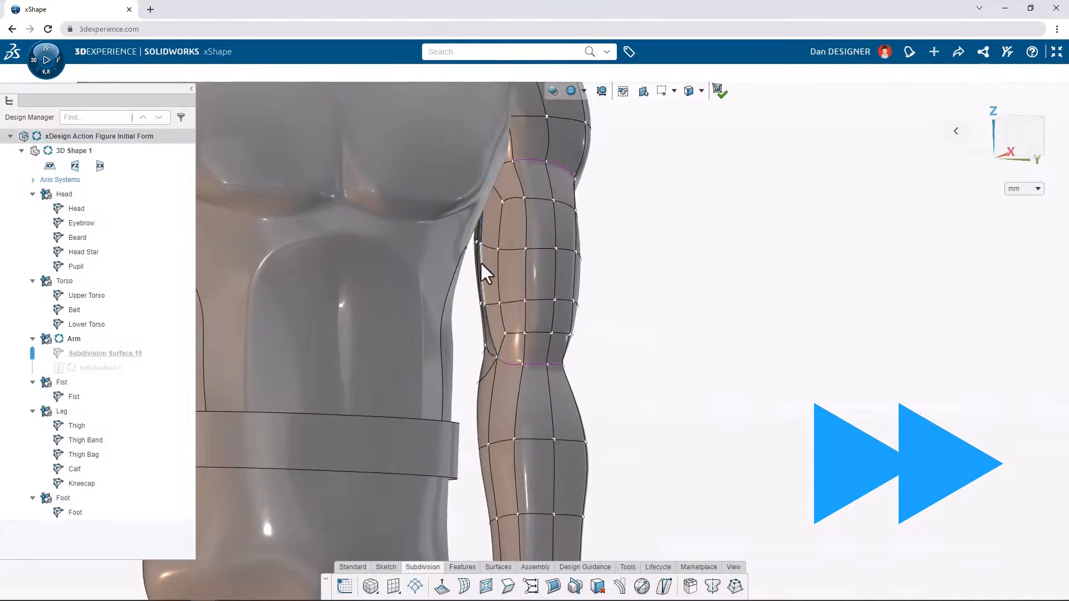
pyautogui.click(722, 93)
pyautogui.click(483, 280)
pyautogui.click(489, 331)
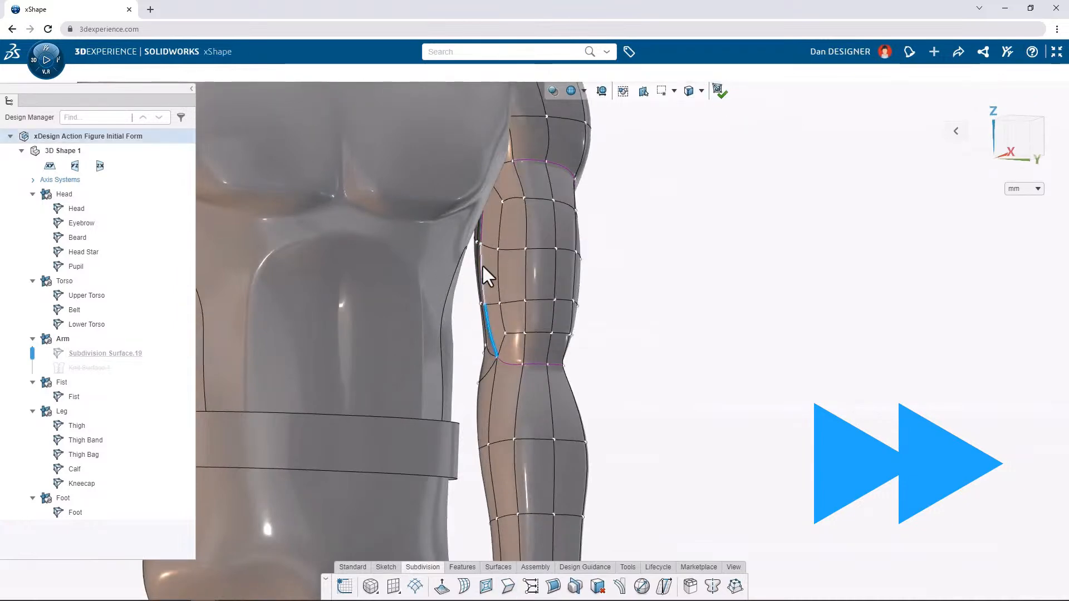
pyautogui.click(483, 265)
# Move the inner creased edges away from the torso and push the adjacent biceps face slightly into the arm.
pyautogui.moveTo(474, 277); pyautogui.dragTo(463, 281, button='middle')
pyautogui.moveTo(462, 278); pyautogui.dragTo(480, 280)
pyautogui.click(509, 282)
pyautogui.moveTo(489, 286); pyautogui.dragTo(497, 286)
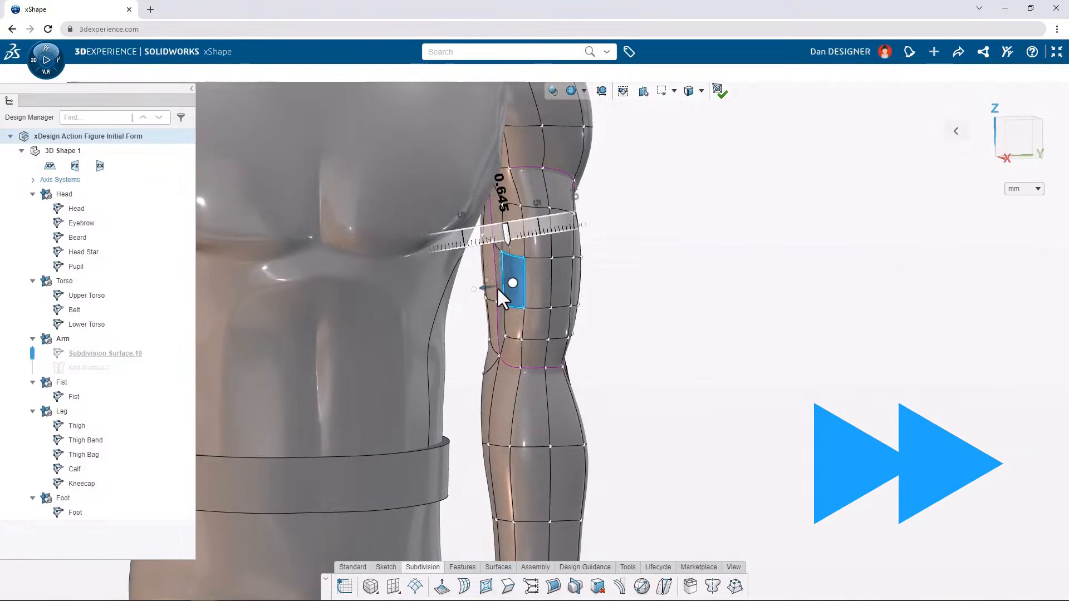
pyautogui.click(487, 202)
pyautogui.moveTo(480, 210); pyautogui.dragTo(483, 214)
# In the back view, pull the upper and lower inner triceps faces toward the torso to fill out the rear upper arm.
pyautogui.click(970, 158)
pyautogui.click(1020, 138)
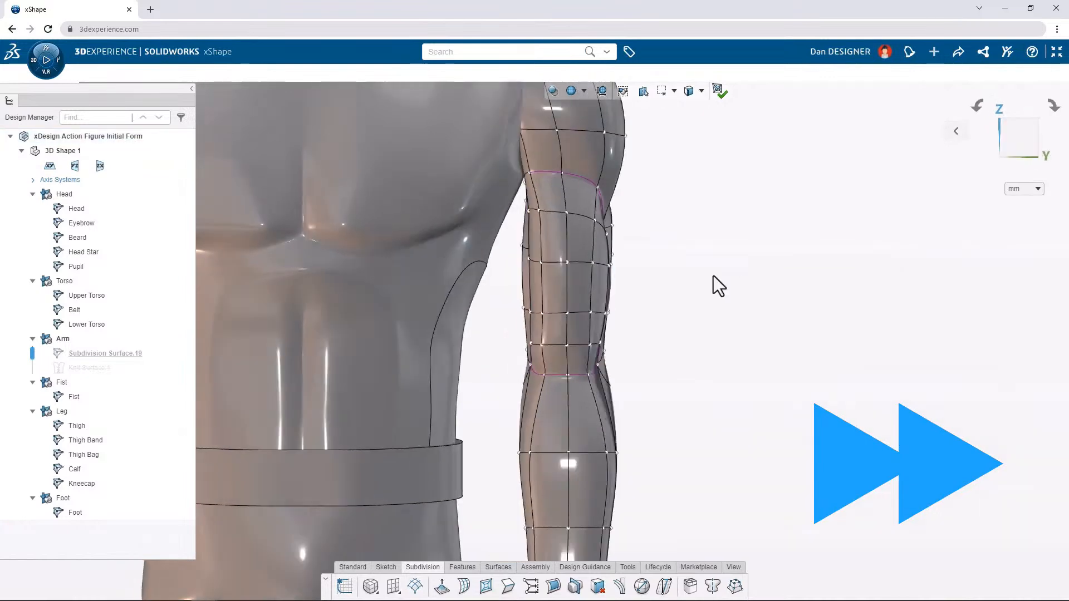
pyautogui.hotkey('shift', 'Right')
pyautogui.hotkey('shift', 'Left')
pyautogui.hotkey('shift', 'Left')
pyautogui.hotkey('shift', 'Left')
pyautogui.click(542, 213)
pyautogui.moveTo(561, 211); pyautogui.dragTo(575, 209)
pyautogui.click(547, 291)
pyautogui.moveTo(577, 278); pyautogui.dragTo(580, 278)
pyautogui.click(577, 295)
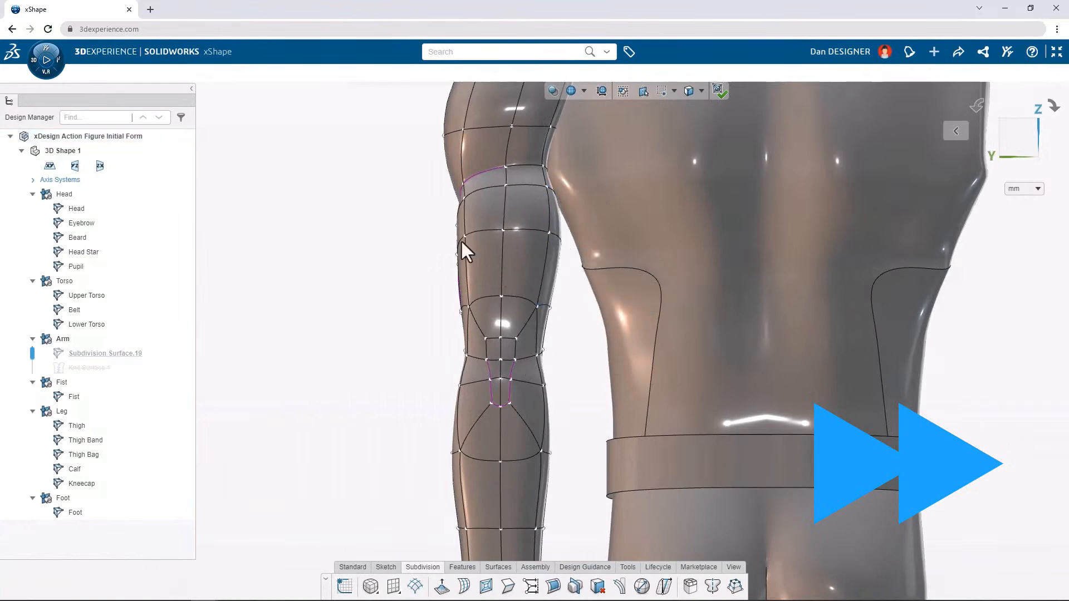
# Pull the outer triceps element slightly away from the torso in the back view.
pyautogui.click(460, 239)
pyautogui.moveTo(452, 232); pyautogui.dragTo(448, 238)
pyautogui.click(362, 197)
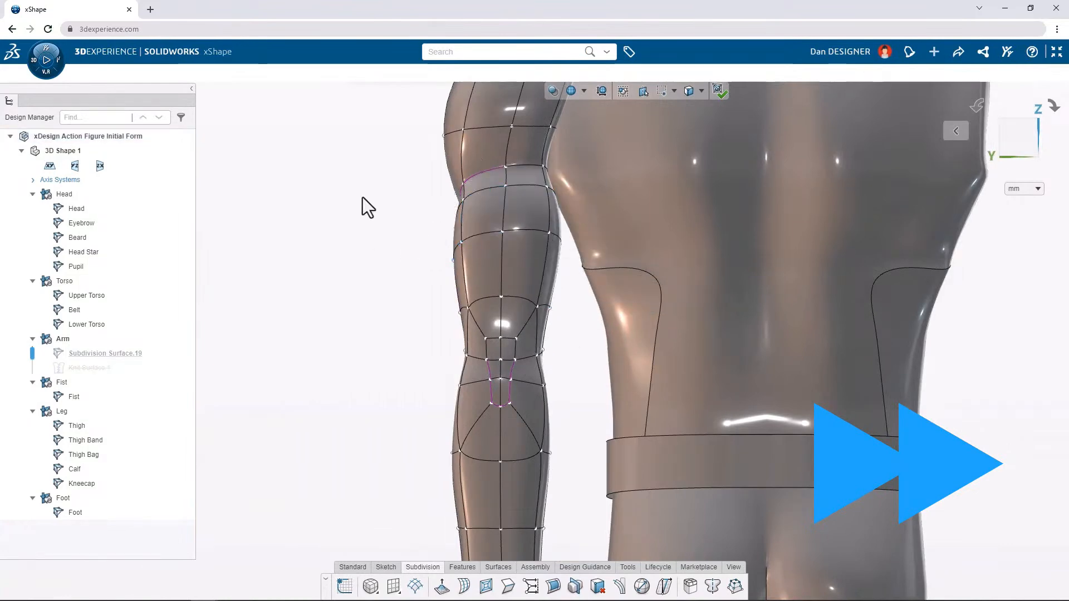
# Display only the control cage of the arm's subdivision surface.
pyautogui.hotkey('shift', 'Right')
pyautogui.scroll(-4, 666, 289)
pyautogui.scroll(4, 665, 289)
pyautogui.click(713, 319)
pyautogui.moveTo(666, 288); pyautogui.dragTo(560, 267, button='middle')
pyautogui.click(595, 364)
pyautogui.scroll(-3, 588, 305)
pyautogui.press('Escape')
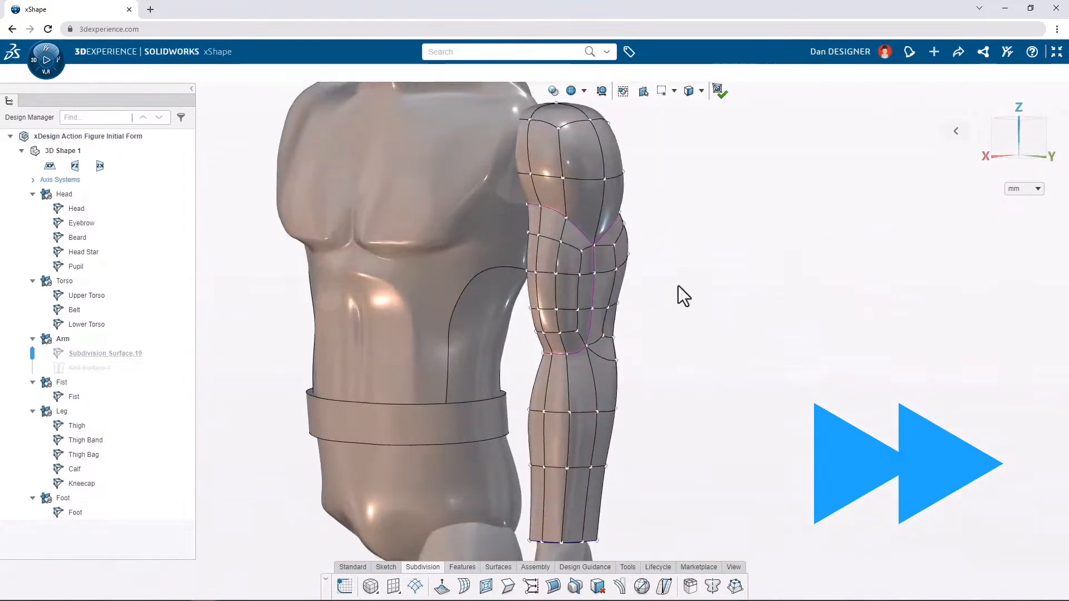
pyautogui.click(582, 91)
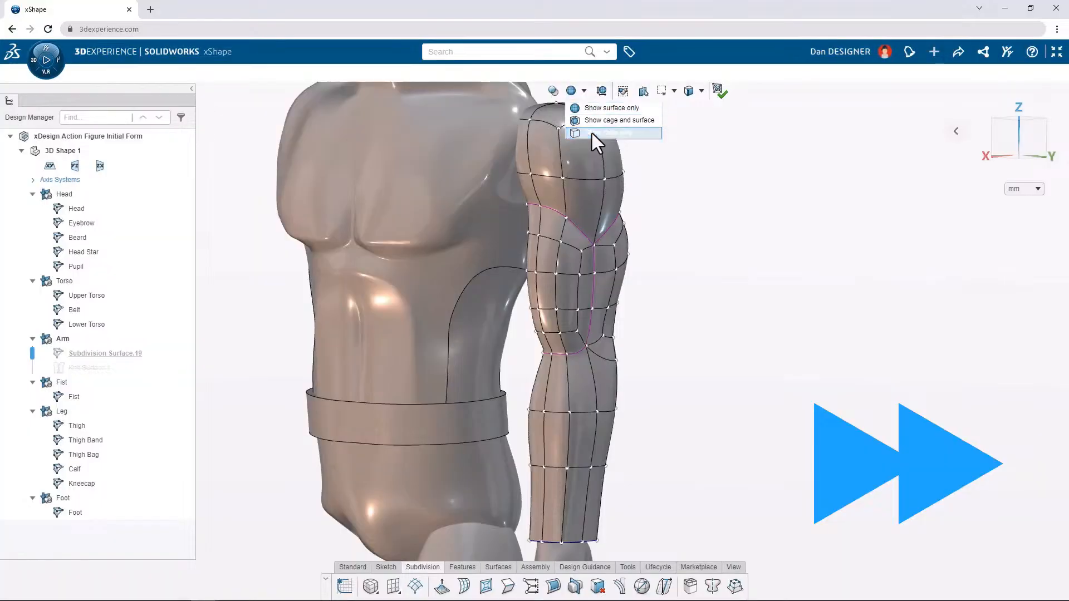
pyautogui.click(590, 132)
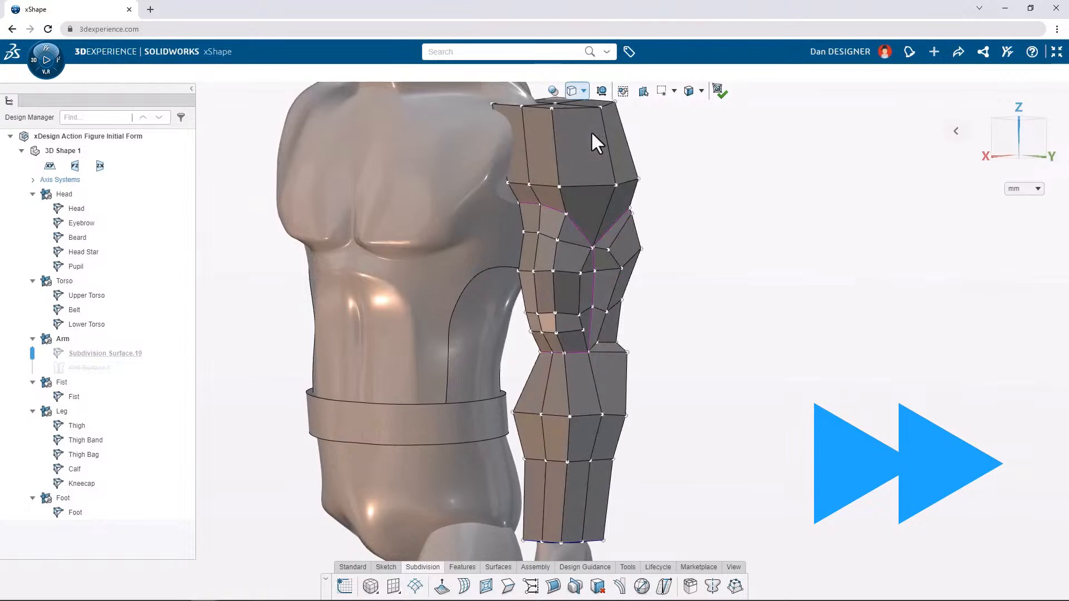
# Raise the upper middle point of the shoulder cage about 2.2 mm and bring the front and rear outer top vertices closer together.
pyautogui.scroll(-3, 590, 132)
pyautogui.scroll(5, 565, 165)
pyautogui.moveTo(565, 165); pyautogui.dragTo(519, 165, button='middle')
pyautogui.click(519, 165)
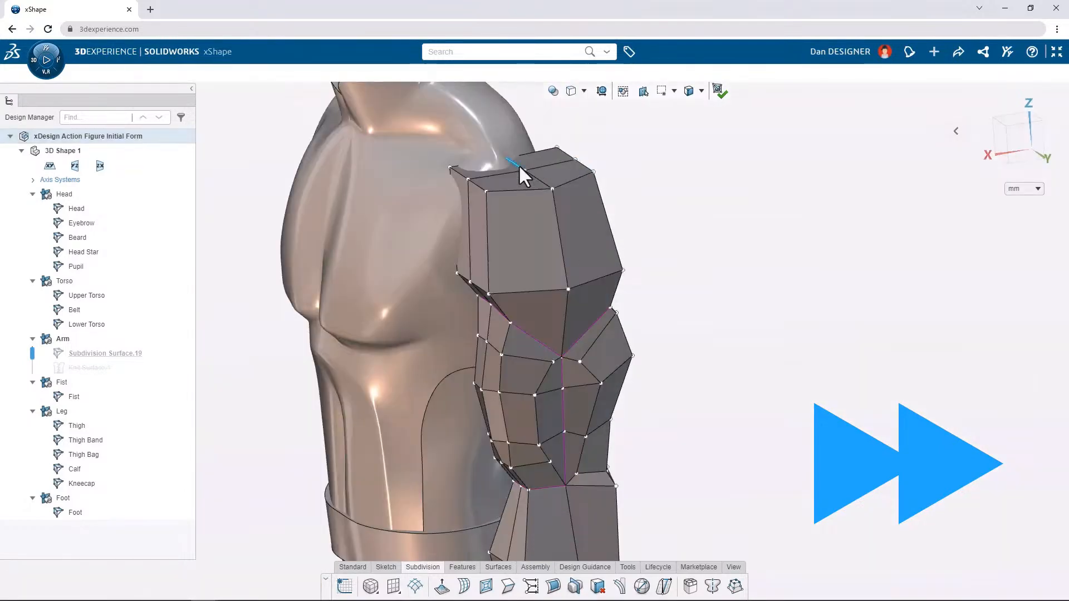
pyautogui.moveTo(514, 148); pyautogui.dragTo(512, 128)
pyautogui.click(486, 190)
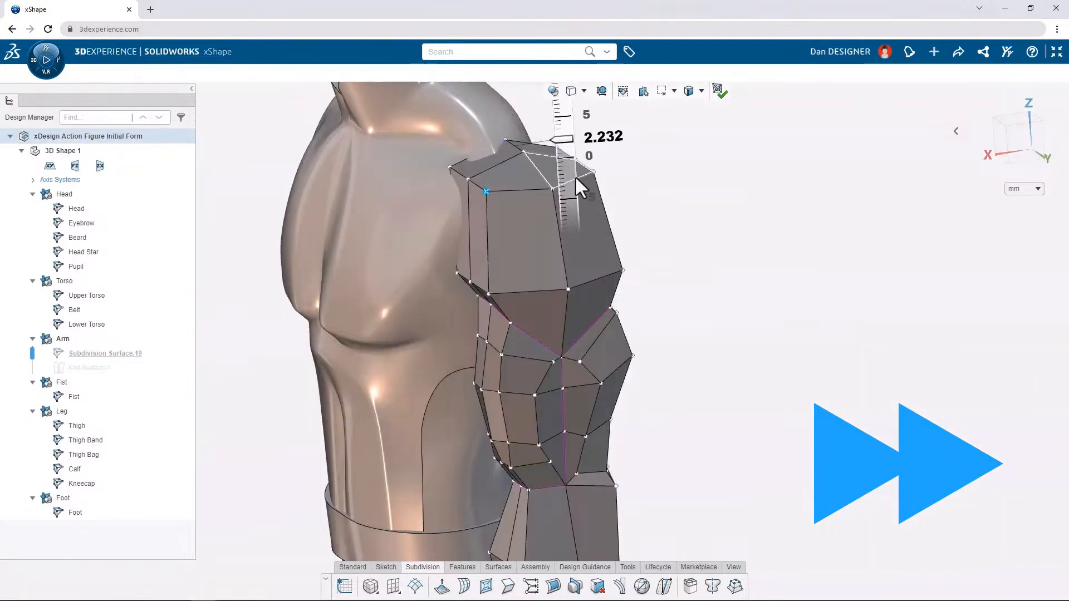
pyautogui.keyDown('ctrl'); pyautogui.click(593, 172); pyautogui.keyUp('ctrl')
pyautogui.moveTo(496, 188); pyautogui.dragTo(503, 186)
# Move the deltoid's lower front vertex about 1.3 mm inward and adjust the lower rear vertex on the torso side.
pyautogui.click(489, 293)
pyautogui.moveTo(462, 299); pyautogui.dragTo(474, 297)
pyautogui.moveTo(474, 297); pyautogui.dragTo(514, 295, button='middle')
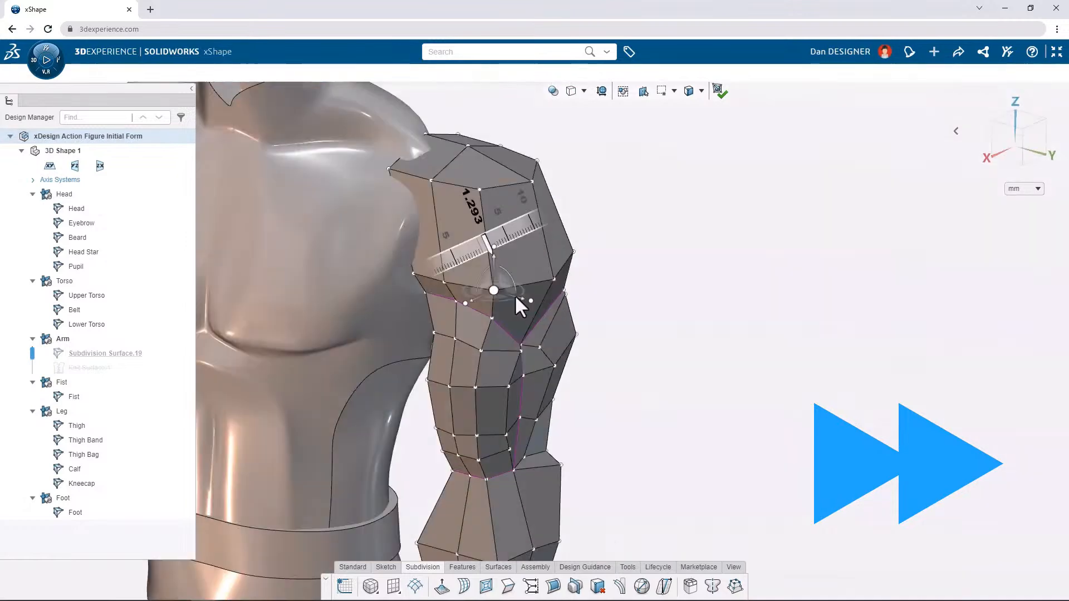
pyautogui.click(410, 269)
pyautogui.moveTo(531, 200); pyautogui.dragTo(535, 234, button='middle')
pyautogui.click(655, 266)
pyautogui.moveTo(652, 249); pyautogui.dragTo(663, 250)
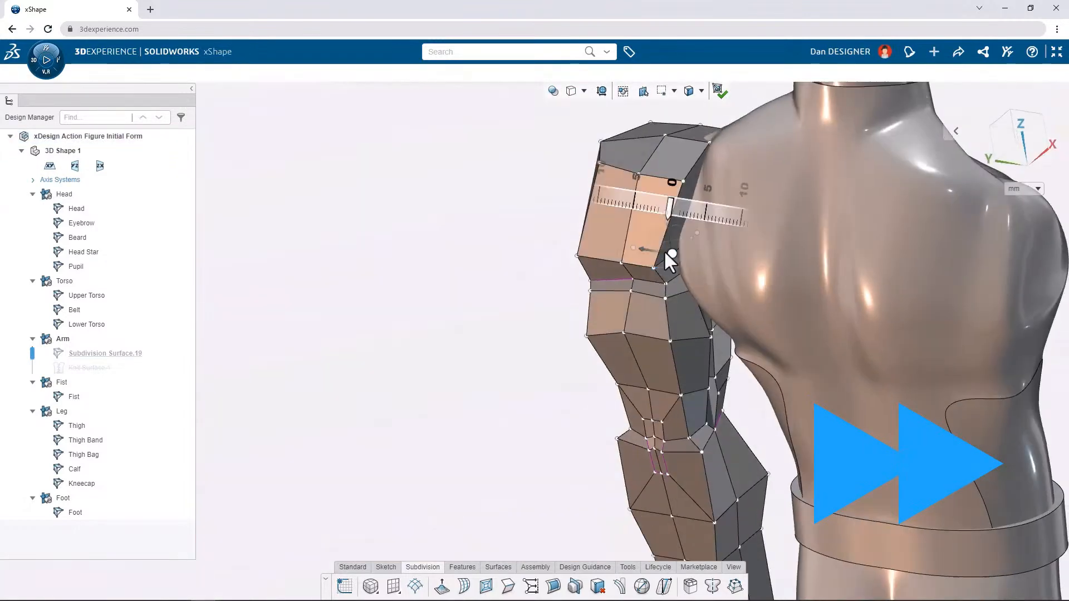
# Bring the inner and outer side vertices at the back of the elbow closer together.
pyautogui.click(681, 181)
pyautogui.moveTo(659, 174); pyautogui.dragTo(612, 245, button='middle')
pyautogui.click(617, 348)
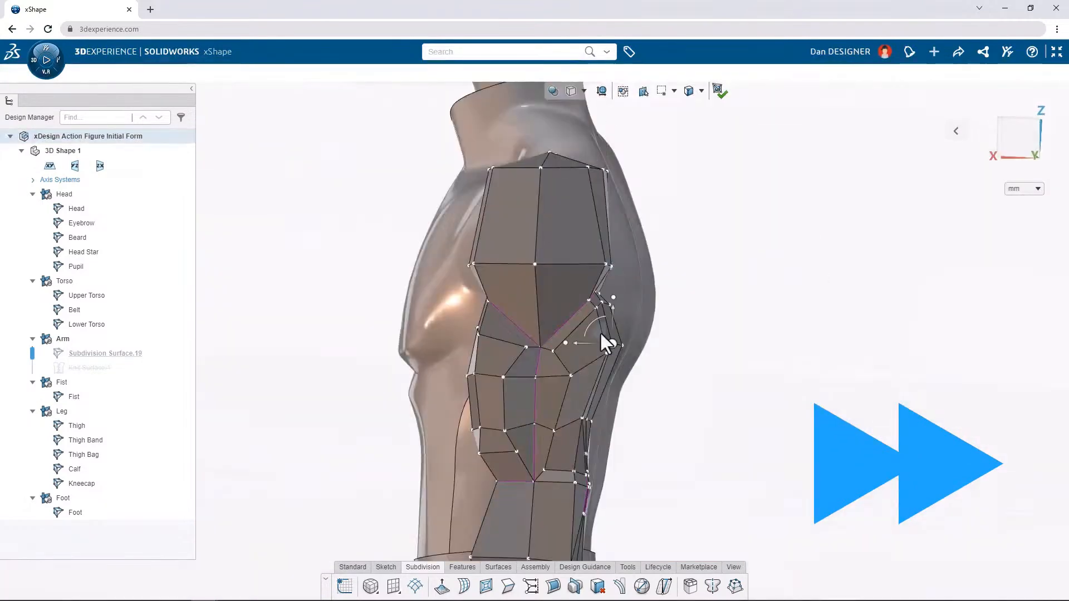
pyautogui.scroll(-5, 568, 413)
pyautogui.moveTo(562, 415); pyautogui.dragTo(412, 445, button='middle')
pyautogui.scroll(5, 445, 420)
pyautogui.click(407, 457)
pyautogui.keyDown('ctrl'); pyautogui.click(549, 446); pyautogui.keyUp('ctrl')
pyautogui.moveTo(433, 458); pyautogui.dragTo(443, 457)
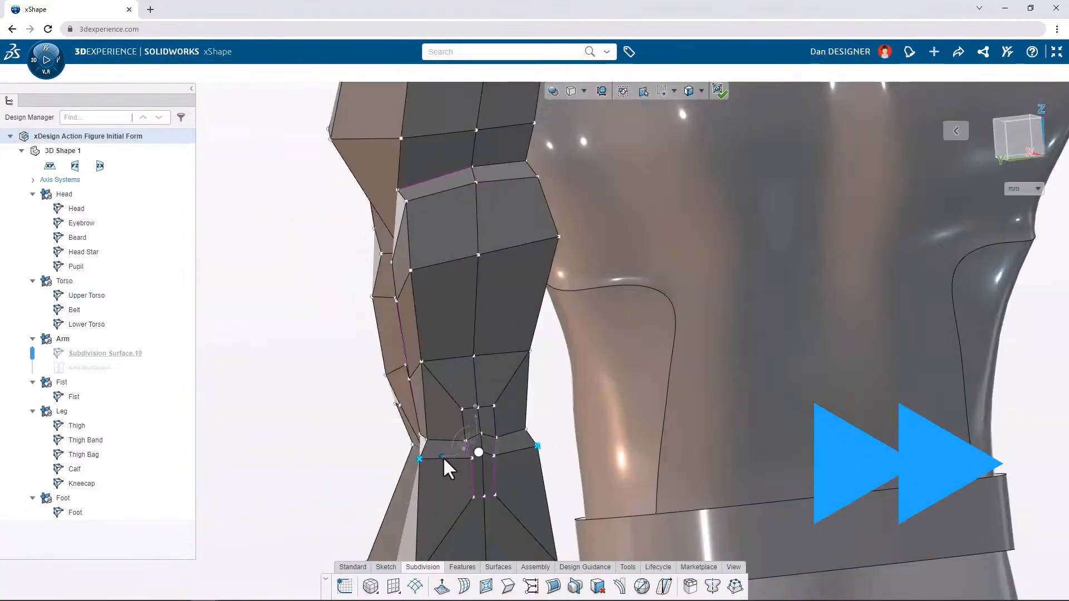
pyautogui.press('Escape')
# Shift the rear outer vertical edges of the forearm and the adjoining wrist vertex toward the front of the arm.
pyautogui.moveTo(414, 456); pyautogui.dragTo(523, 479, button='middle')
pyautogui.scroll(-5, 496, 455)
pyautogui.click(524, 490)
pyautogui.click(529, 439)
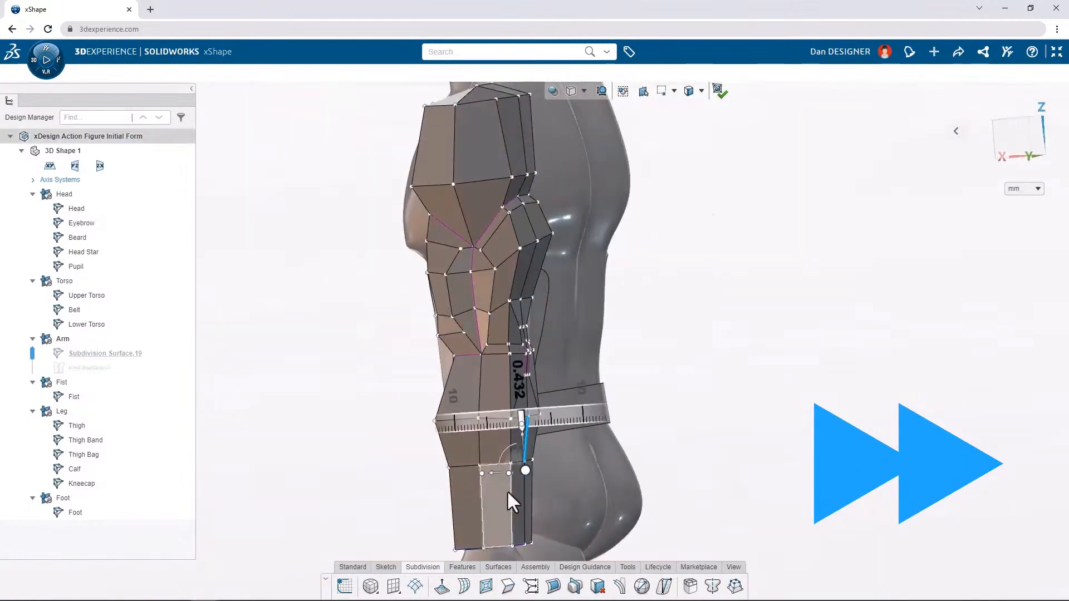
pyautogui.click(531, 496)
pyautogui.moveTo(496, 462); pyautogui.dragTo(489, 462)
pyautogui.press('Escape')
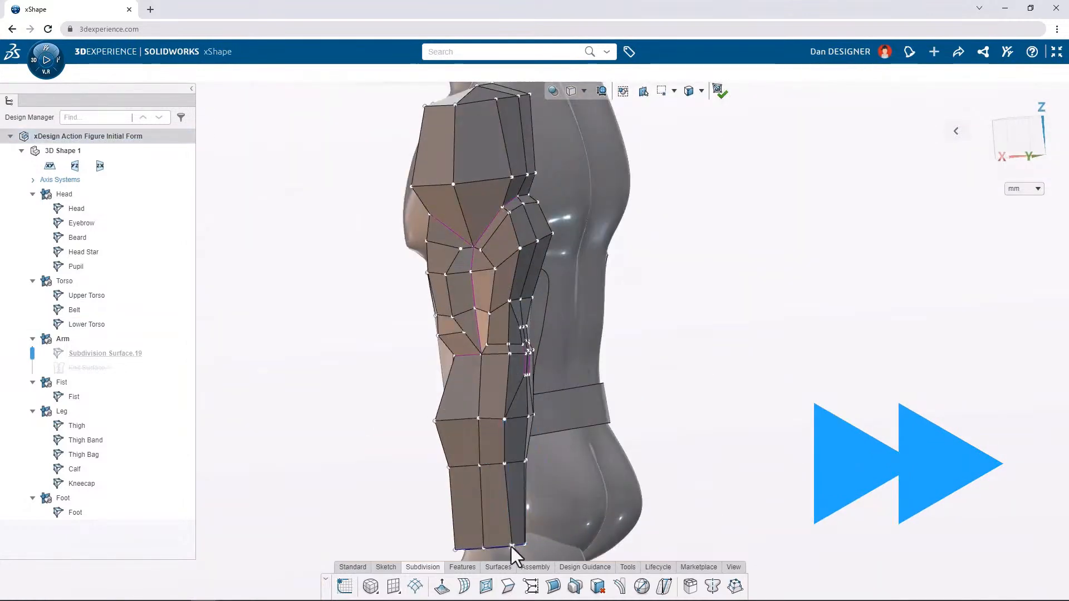
pyautogui.click(511, 546)
pyautogui.moveTo(478, 547); pyautogui.dragTo(470, 547)
# Move the forearm's front outer vertical edges toward the rear and nudge a neighbouring forearm element.
pyautogui.click(453, 506)
pyautogui.keyDown('ctrl'); pyautogui.click(444, 453); pyautogui.keyUp('ctrl')
pyautogui.moveTo(413, 478); pyautogui.dragTo(420, 477)
pyautogui.click(400, 461)
pyautogui.moveTo(440, 401); pyautogui.dragTo(629, 389, button='middle')
pyautogui.scroll(4, 641, 395)
pyautogui.click(640, 406)
pyautogui.moveTo(670, 408); pyautogui.dragTo(665, 408)
# Move the vertical edges at the inner front of the lower forearm about 1 mm toward the torso.
pyautogui.moveTo(523, 401); pyautogui.dragTo(561, 399, button='middle')
pyautogui.scroll(-5, 561, 398)
pyautogui.click(528, 390)
pyautogui.keyDown('ctrl'); pyautogui.click(527, 448); pyautogui.keyUp('ctrl')
pyautogui.scroll(4, 539, 428)
pyautogui.moveTo(554, 413); pyautogui.dragTo(549, 413)
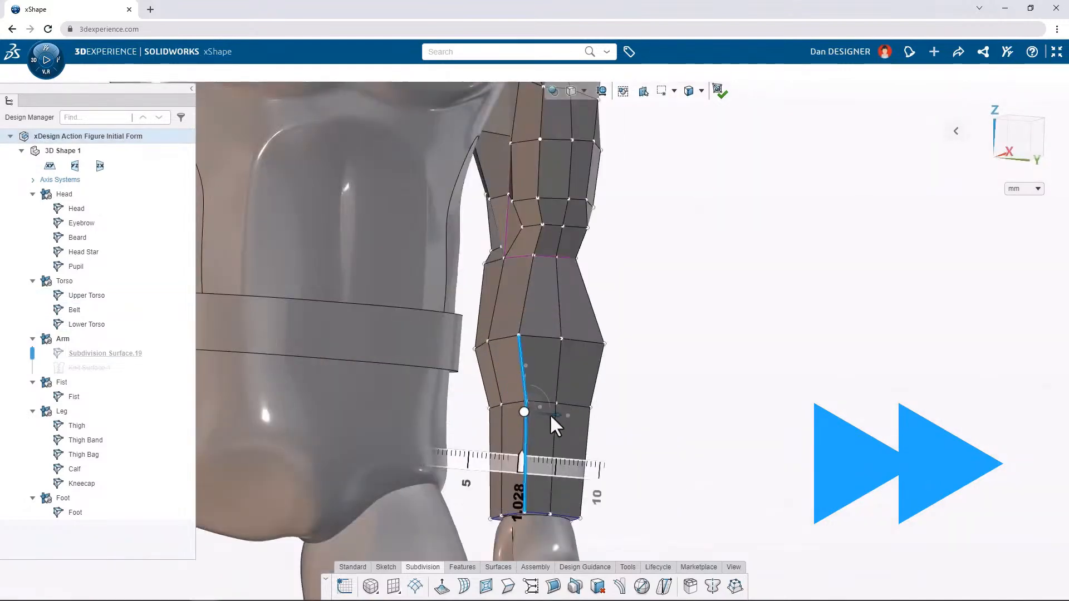
pyautogui.moveTo(550, 413); pyautogui.dragTo(528, 384, button='middle')
pyautogui.moveTo(528, 393); pyautogui.dragTo(527, 399)
# Adjust the inner rear vertical edges of the forearm down to the wrist.
pyautogui.moveTo(527, 399); pyautogui.dragTo(300, 389, button='middle')
pyautogui.click(523, 434)
pyautogui.click(579, 368)
pyautogui.keyDown('ctrl'); pyautogui.click(557, 415); pyautogui.keyUp('ctrl')
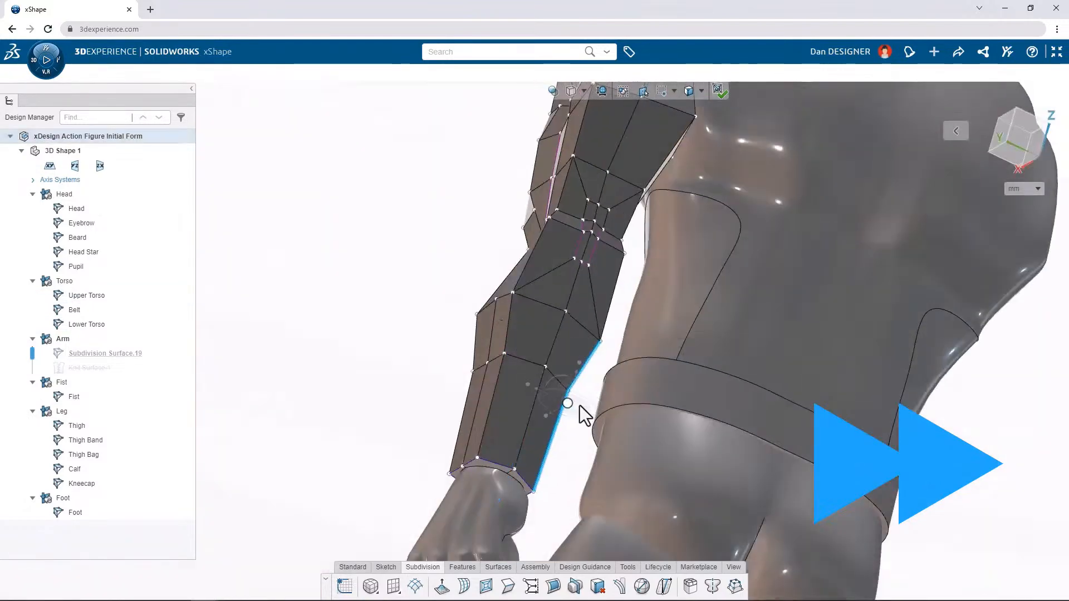
pyautogui.click(499, 410)
pyautogui.press('Escape')
# Lower the middle vertex of the elbow patch about 0.4 mm and shift it slightly away from the torso.
pyautogui.moveTo(579, 273); pyautogui.dragTo(574, 245, button='middle')
pyautogui.scroll(4, 584, 245)
pyautogui.click(585, 234)
pyautogui.moveTo(591, 229); pyautogui.dragTo(593, 238)
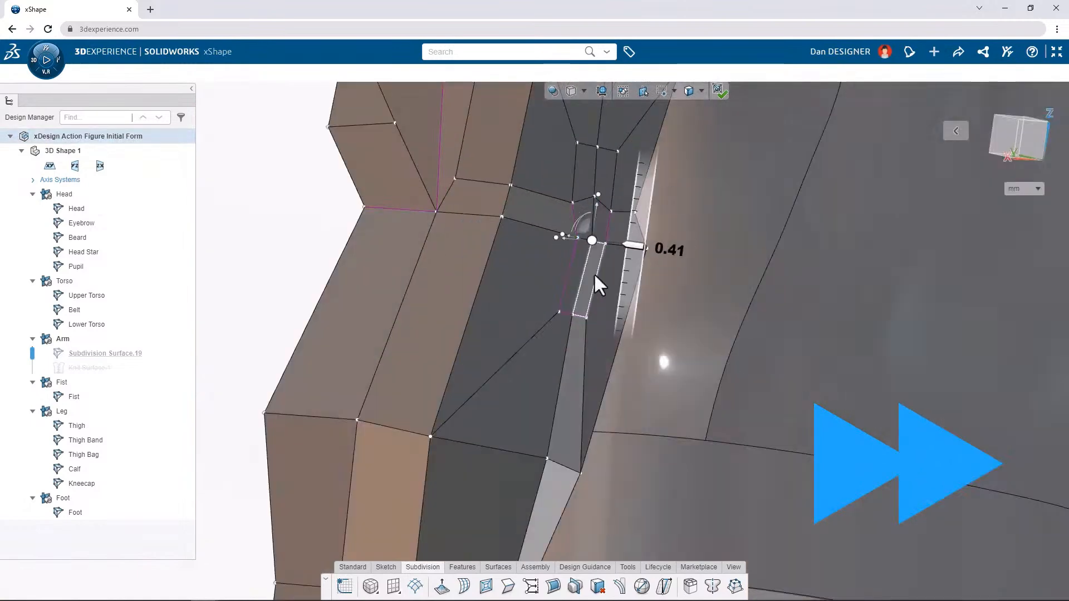
pyautogui.click(568, 278)
pyautogui.moveTo(556, 256); pyautogui.dragTo(512, 257, button='middle')
pyautogui.moveTo(562, 247); pyautogui.dragTo(556, 250)
pyautogui.click(614, 278)
# Select the small faces of the elbow patch together and move them slightly toward the rear of the arm.
pyautogui.click(583, 272)
pyautogui.keyDown('ctrl'); pyautogui.click(604, 273); pyautogui.keyUp('ctrl')
pyautogui.keyDown('ctrl'); pyautogui.click(590, 223); pyautogui.keyUp('ctrl')
pyautogui.keyDown('ctrl'); pyautogui.click(610, 212); pyautogui.keyUp('ctrl')
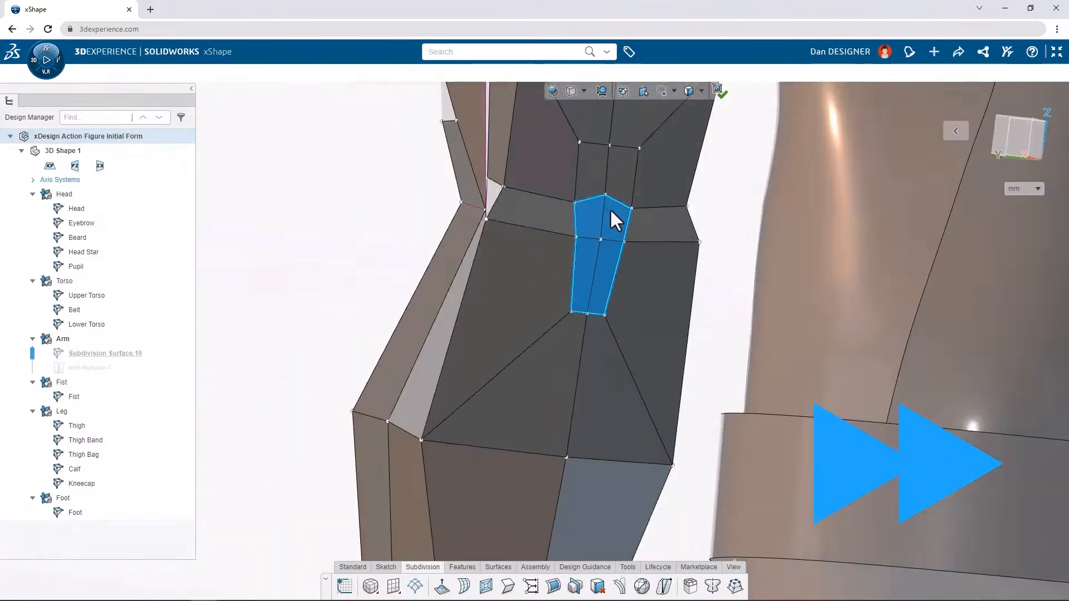
pyautogui.keyDown('ctrl'); pyautogui.click(619, 172); pyautogui.keyUp('ctrl')
pyautogui.moveTo(604, 223); pyautogui.dragTo(662, 242, button='middle')
pyautogui.moveTo(578, 211); pyautogui.dragTo(591, 213)
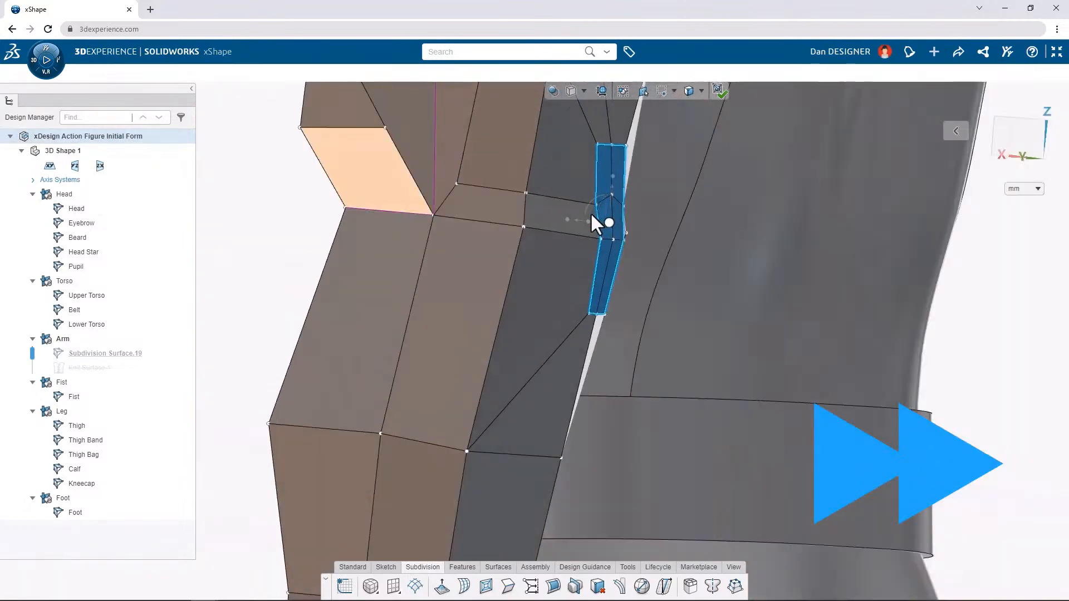
# Move the group of rear forearm elements below the elbow patch toward the front of the arm.
pyautogui.moveTo(592, 214); pyautogui.dragTo(631, 239, button='middle')
pyautogui.moveTo(596, 362); pyautogui.dragTo(503, 437)
pyautogui.moveTo(529, 402); pyautogui.dragTo(519, 403)
pyautogui.click(613, 288)
pyautogui.scroll(-4, 614, 287)
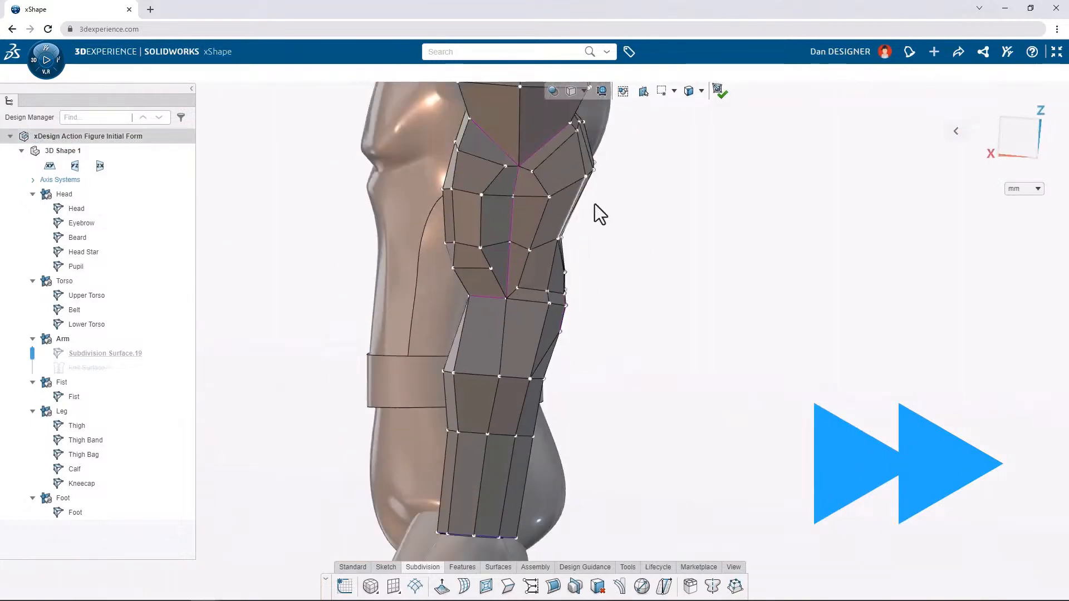
# Nudge a cage element at the rear of the upper arm slightly upward.
pyautogui.scroll(4, 512, 256)
pyautogui.moveTo(595, 204); pyautogui.dragTo(562, 222, button='middle')
pyautogui.click(517, 118)
pyautogui.moveTo(519, 105); pyautogui.dragTo(483, 130, button='middle')
pyautogui.moveTo(470, 196); pyautogui.dragTo(523, 222, button='middle')
pyautogui.scroll(3, 548, 245)
pyautogui.click(559, 278)
pyautogui.moveTo(552, 273); pyautogui.dragTo(549, 261)
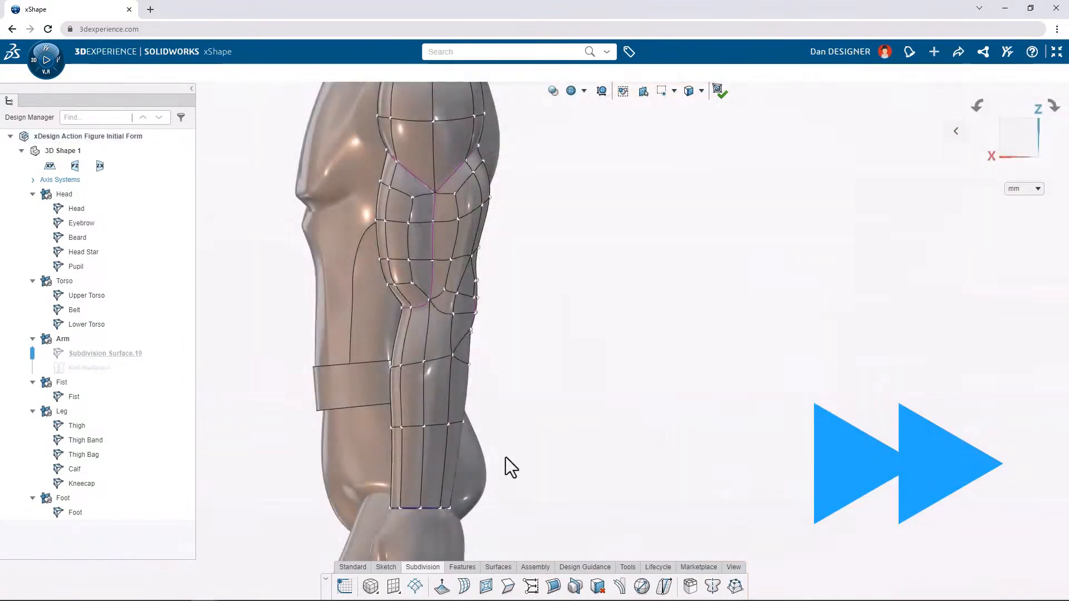
# Straighten the wrist's boundary edges with Align Entities by Line, extending the ends of the alignment line slightly outward.
pyautogui.click(396, 506)
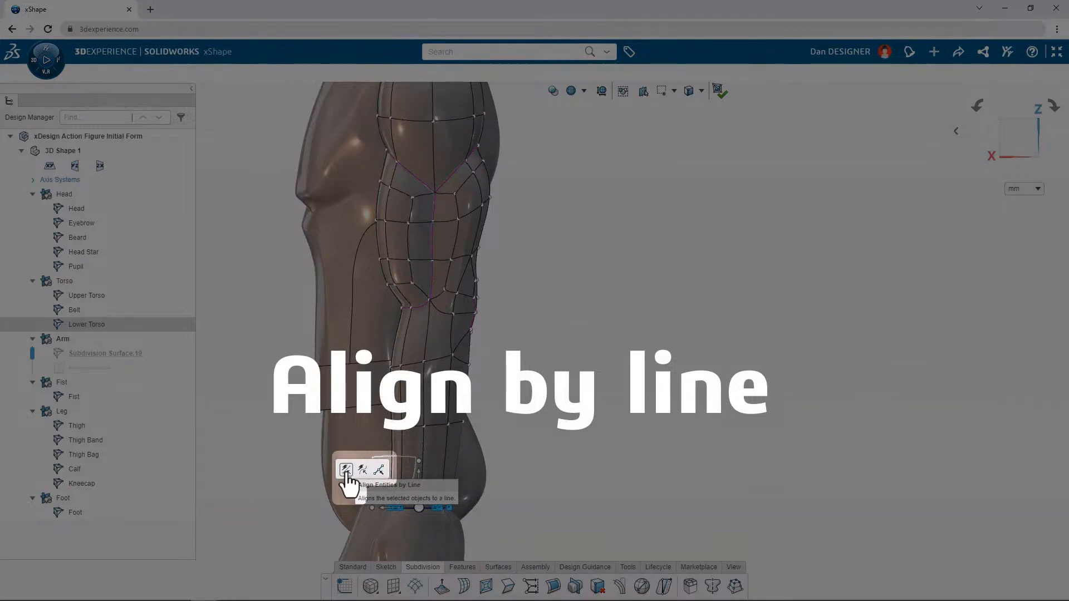
pyautogui.click(346, 471)
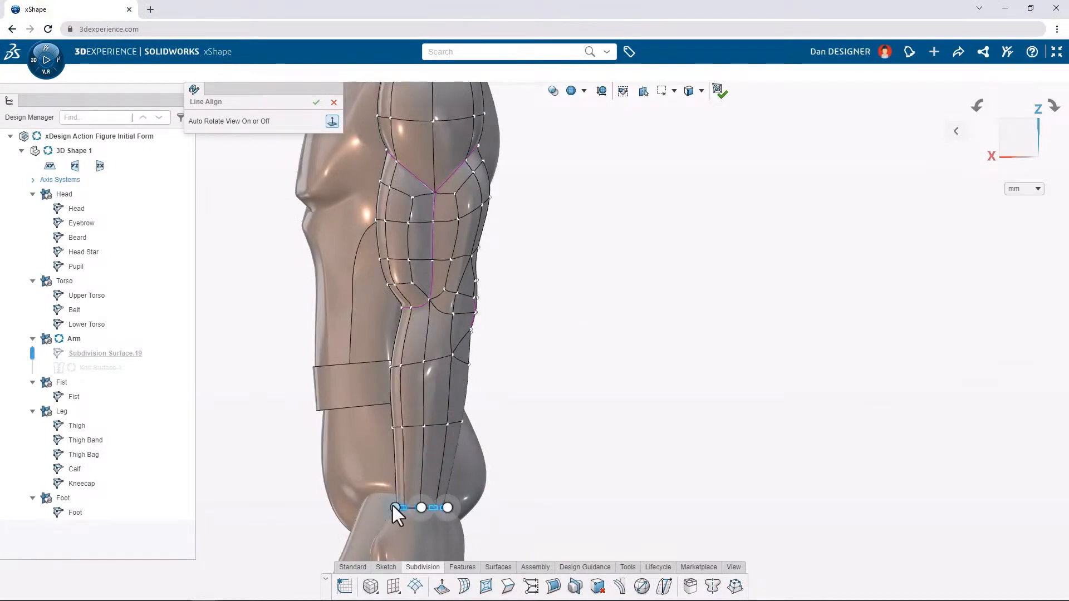
pyautogui.moveTo(394, 507); pyautogui.dragTo(455, 510)
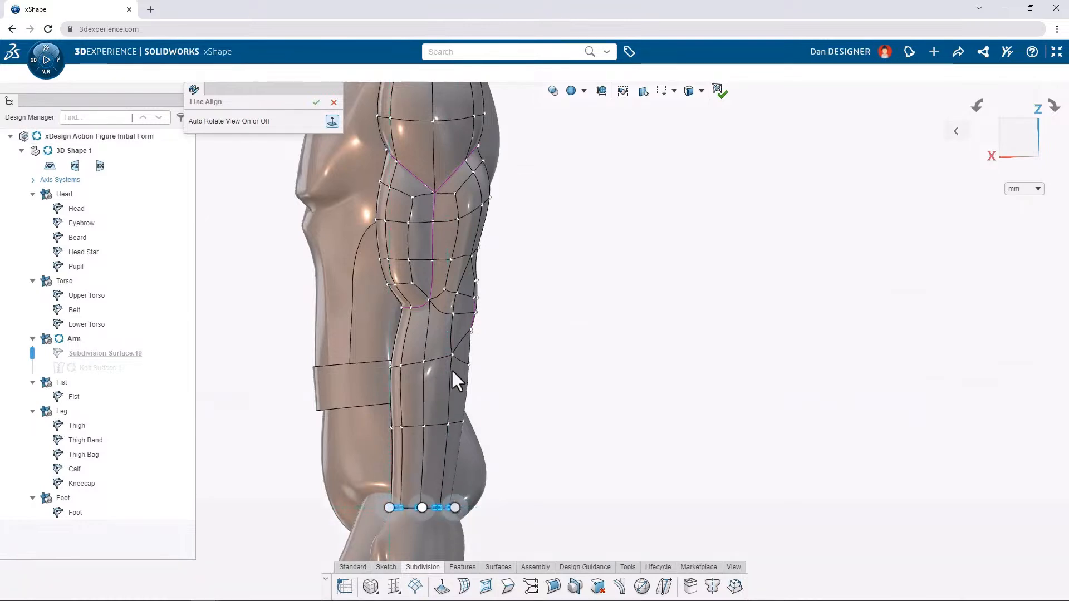
pyautogui.click(315, 103)
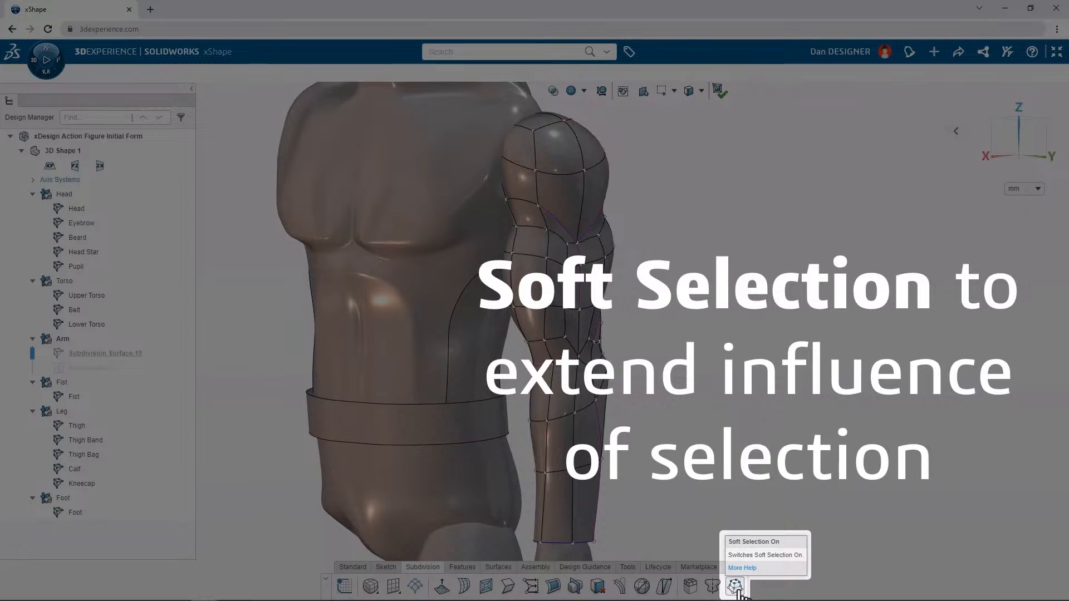
# Turn on Soft Selection by face count with 3 faces and move the front biceps face slightly away from the torso.
pyautogui.click(736, 587)
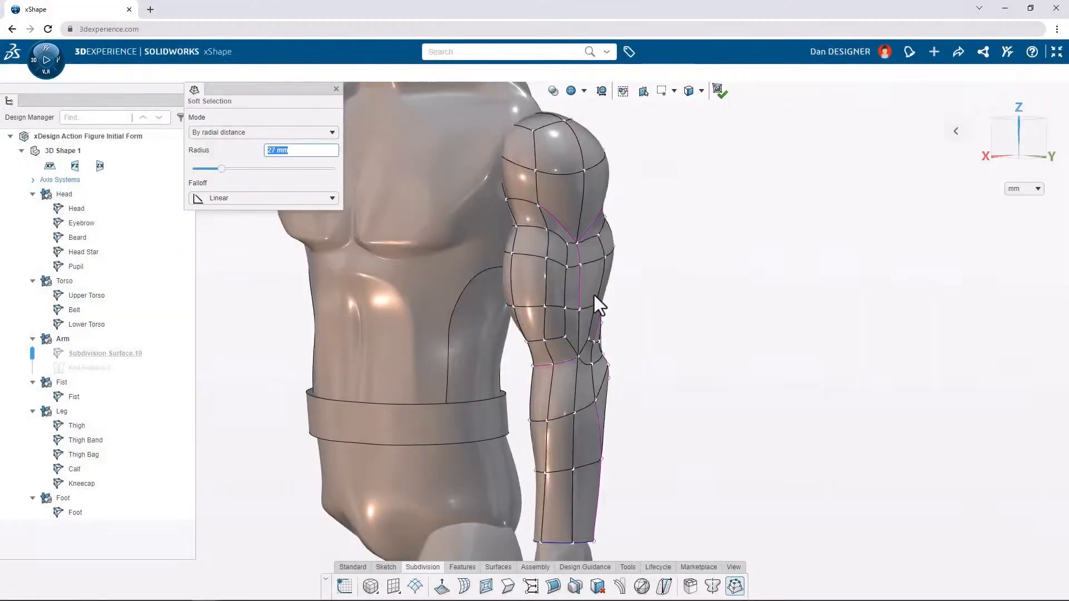
pyautogui.click(282, 133)
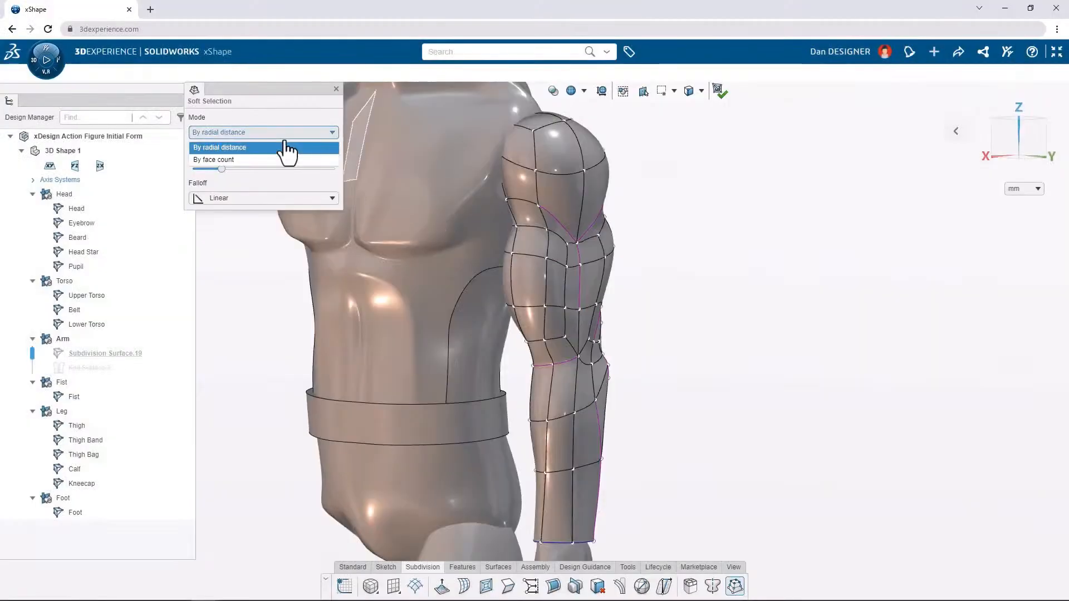
pyautogui.click(285, 159)
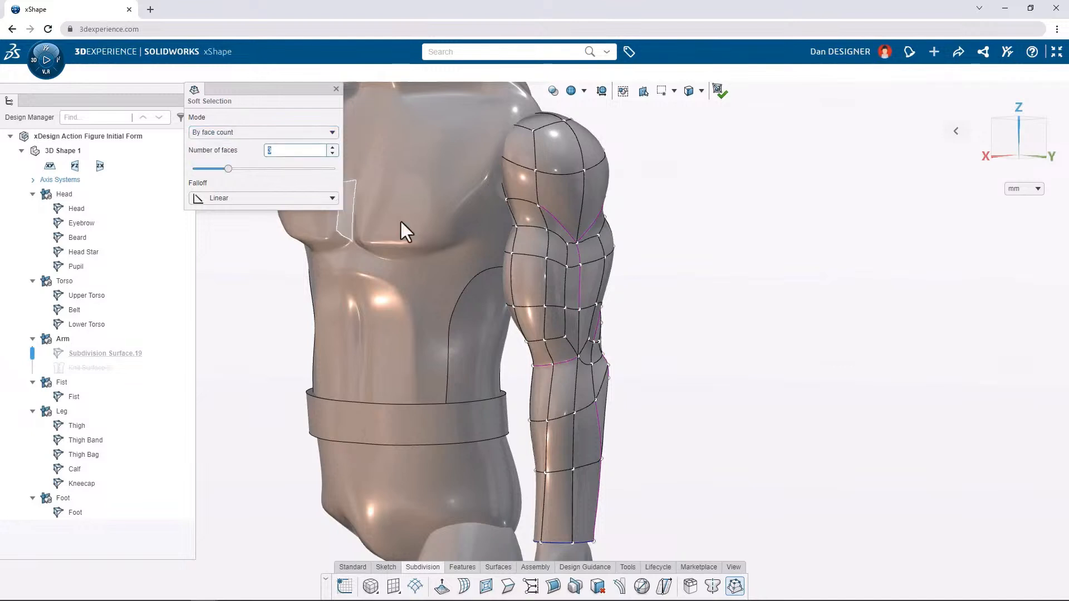
pyautogui.click(526, 284)
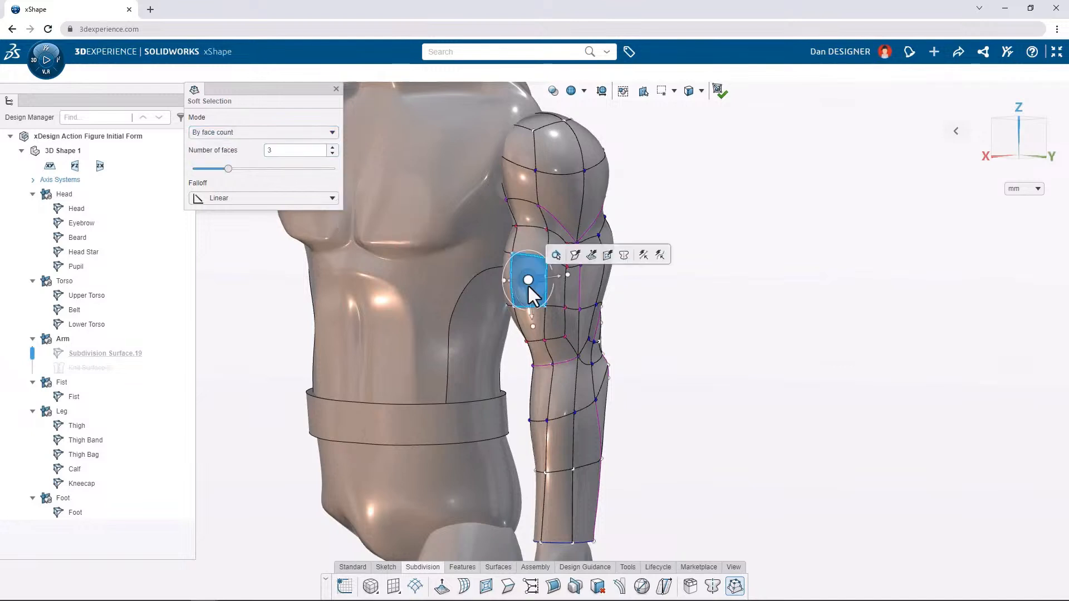
pyautogui.moveTo(527, 284); pyautogui.dragTo(579, 293)
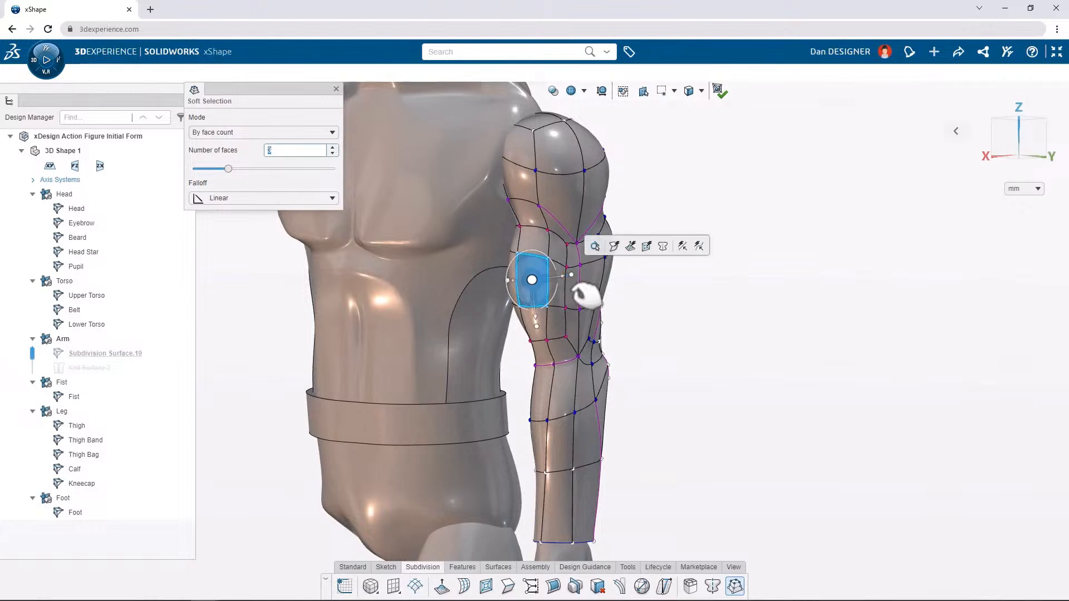
# Extend the soft selection's influence to 7 faces and readjust the front biceps face with the wider falloff.
pyautogui.moveTo(229, 169); pyautogui.dragTo(267, 169)
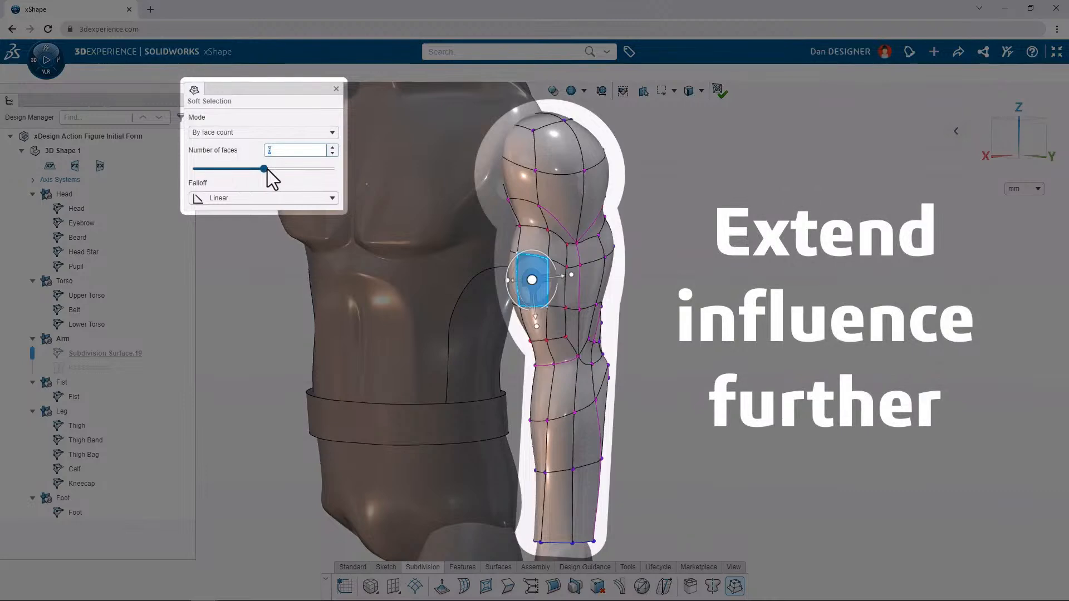
pyautogui.moveTo(268, 169); pyautogui.dragTo(276, 169)
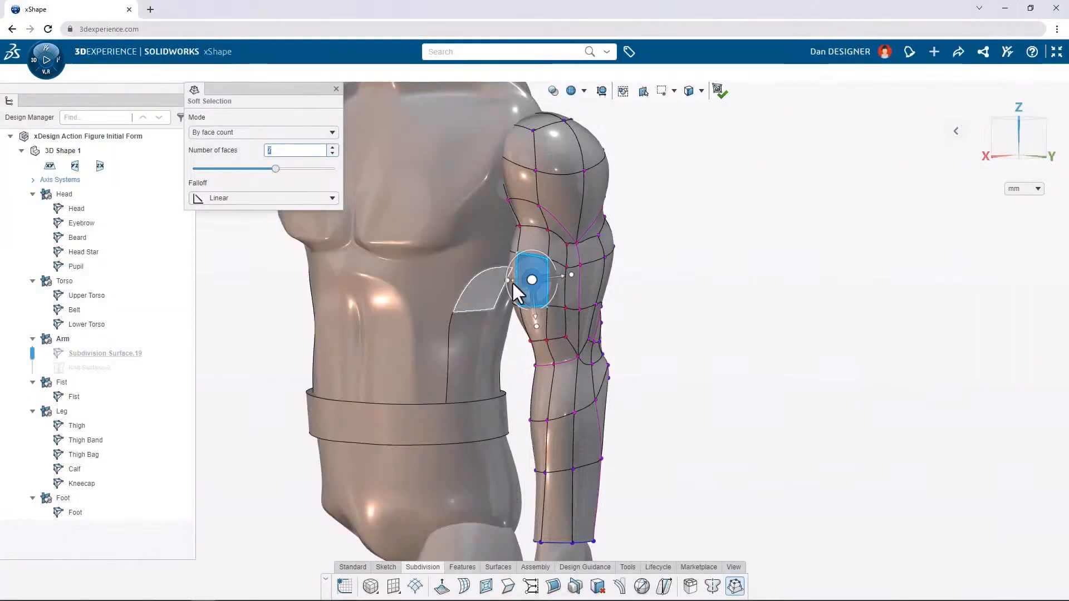
pyautogui.moveTo(512, 283); pyautogui.dragTo(529, 304)
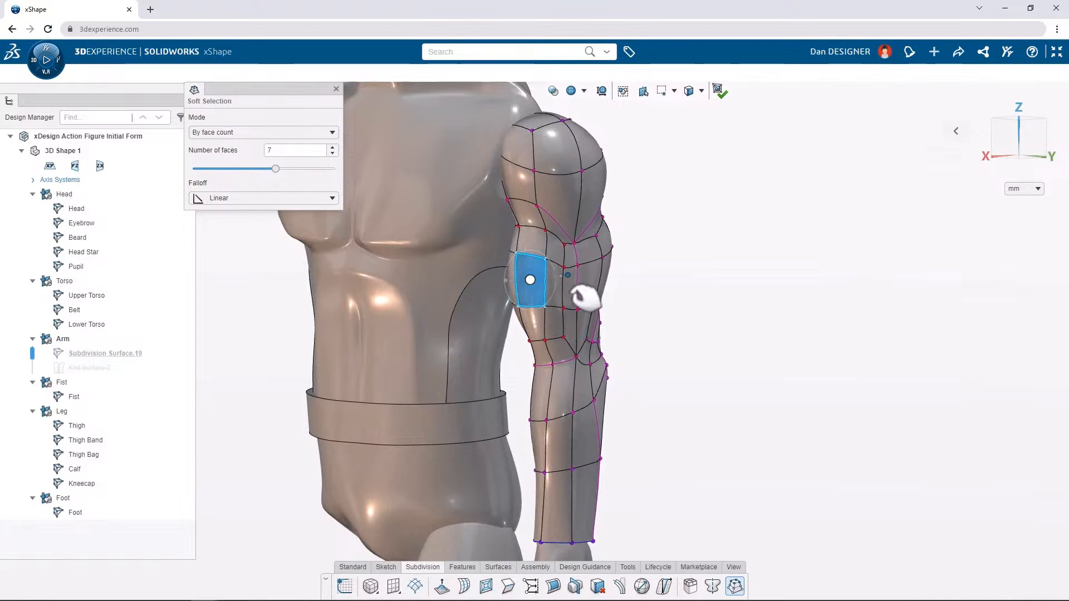
pyautogui.moveTo(574, 290); pyautogui.dragTo(575, 289)
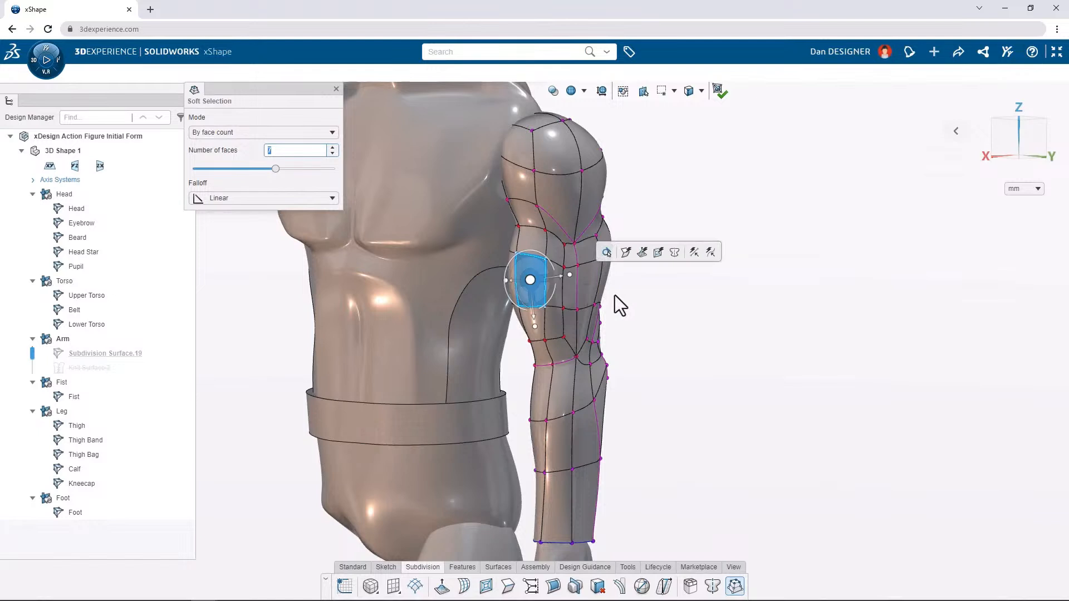
pyautogui.click(615, 295)
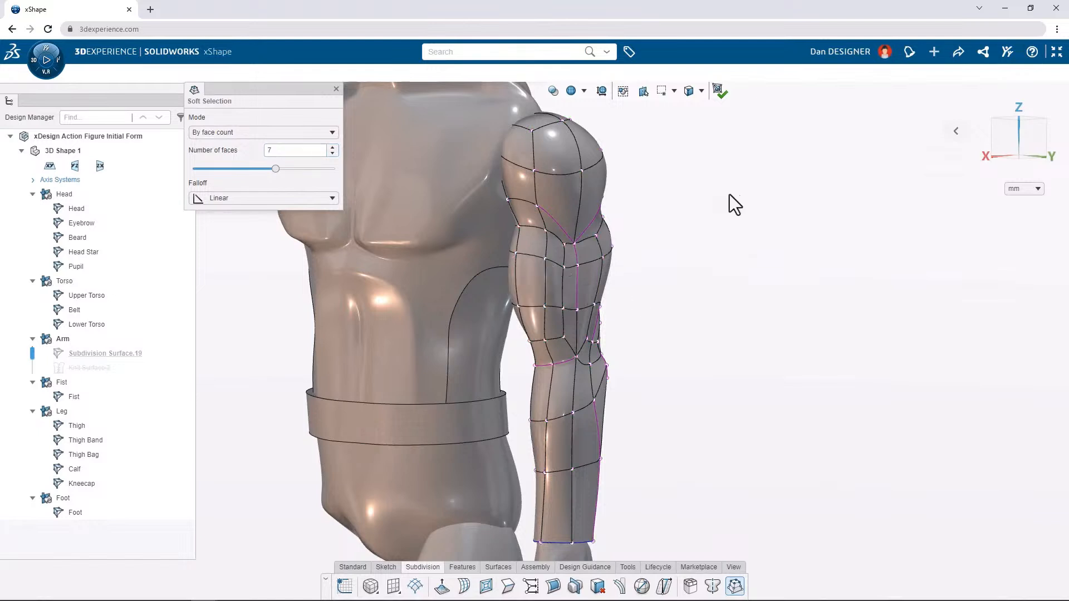
pyautogui.click(721, 99)
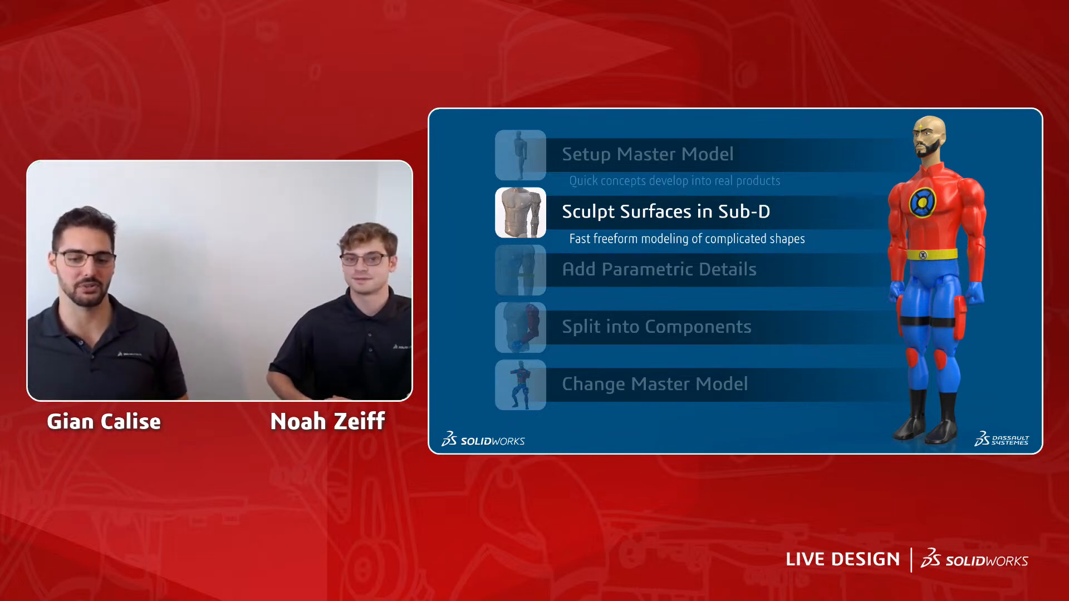
pyautogui.press('Right')
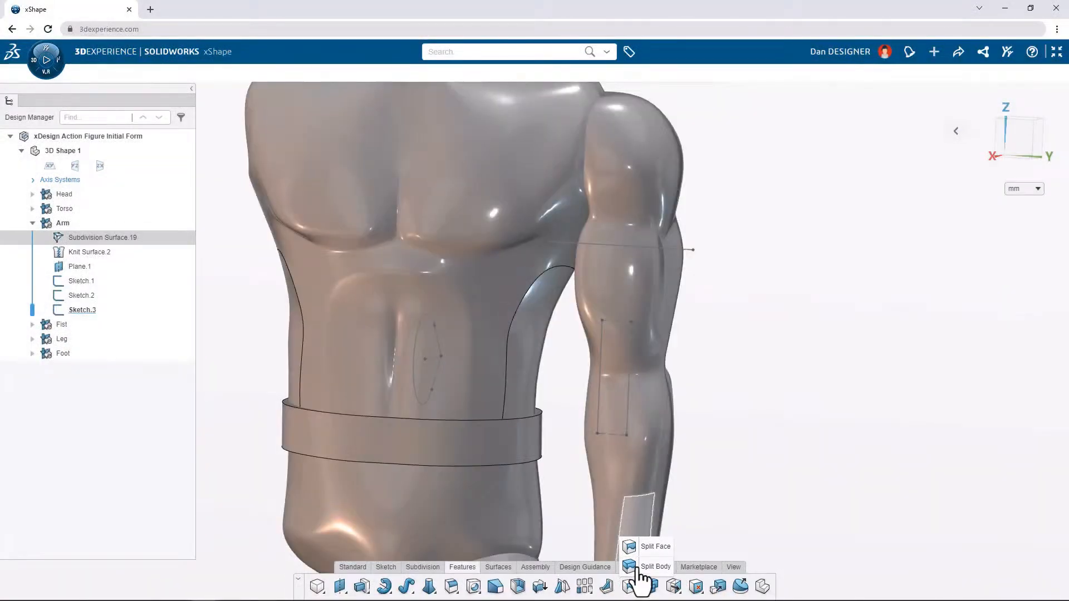
# Split the arm body at the elbow by projecting the closed curved profile of Sketch.2 in both directions.
pyautogui.click(652, 566)
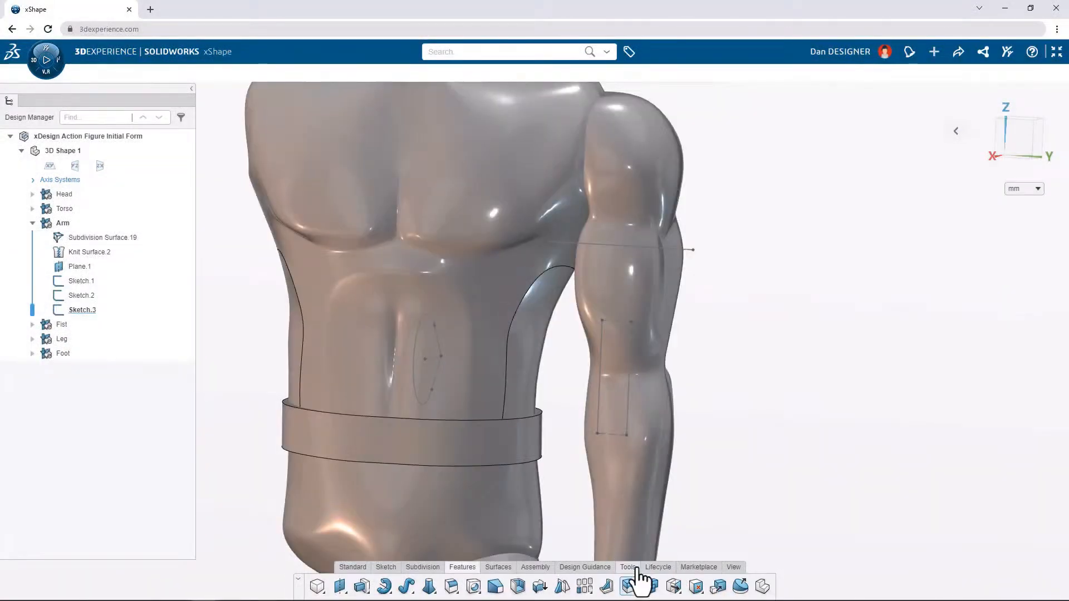
pyautogui.click(635, 469)
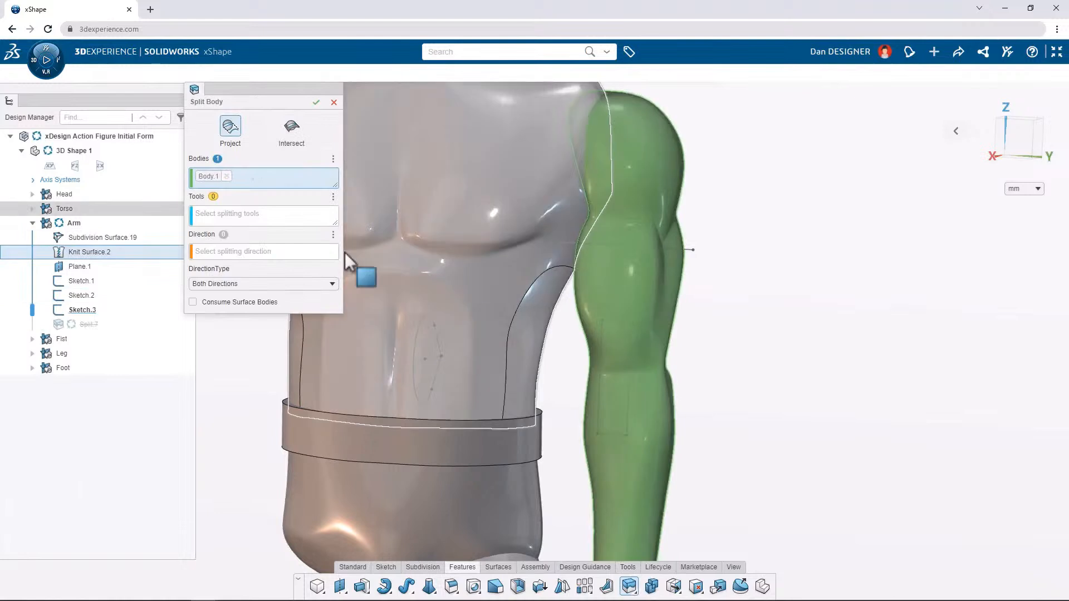
pyautogui.click(111, 293)
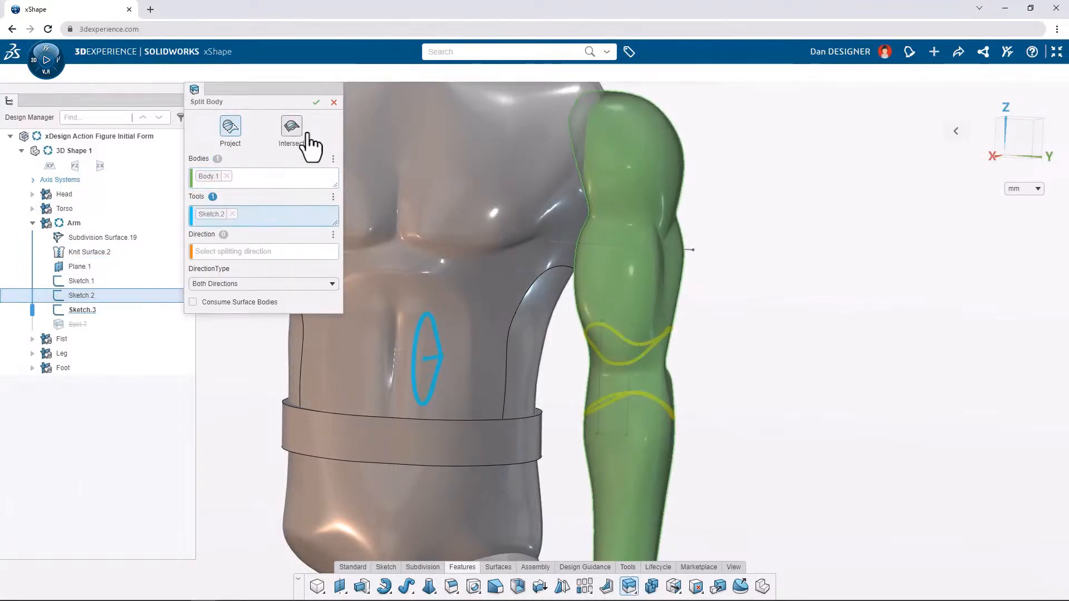
pyautogui.click(315, 102)
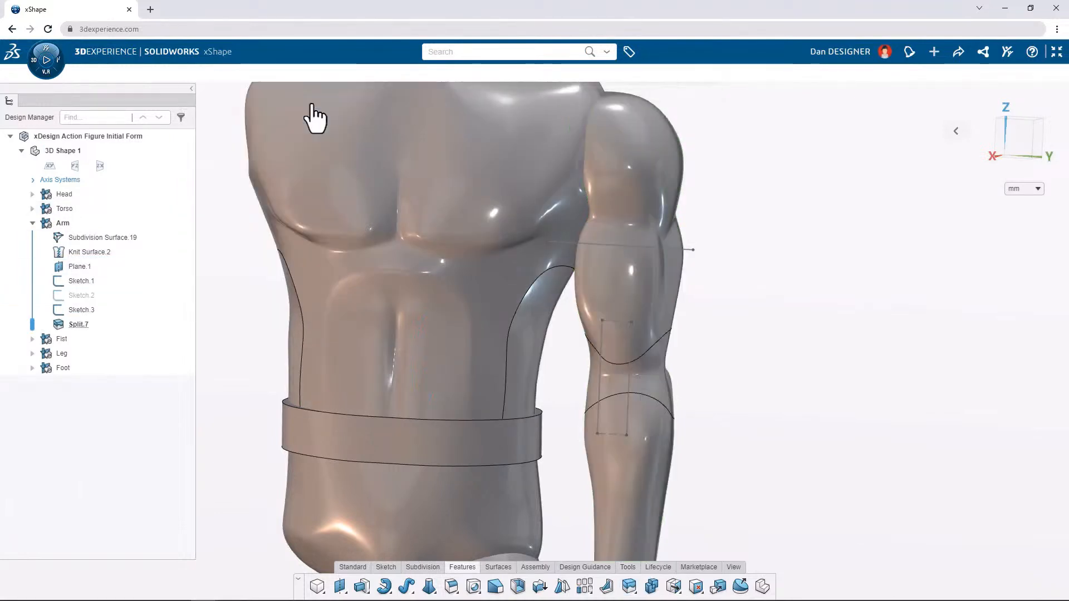
# Split the upper arm and elbow bodies in both directions, using Sketch.1 and Sketch.3 as the splitting tools.
pyautogui.click(630, 588)
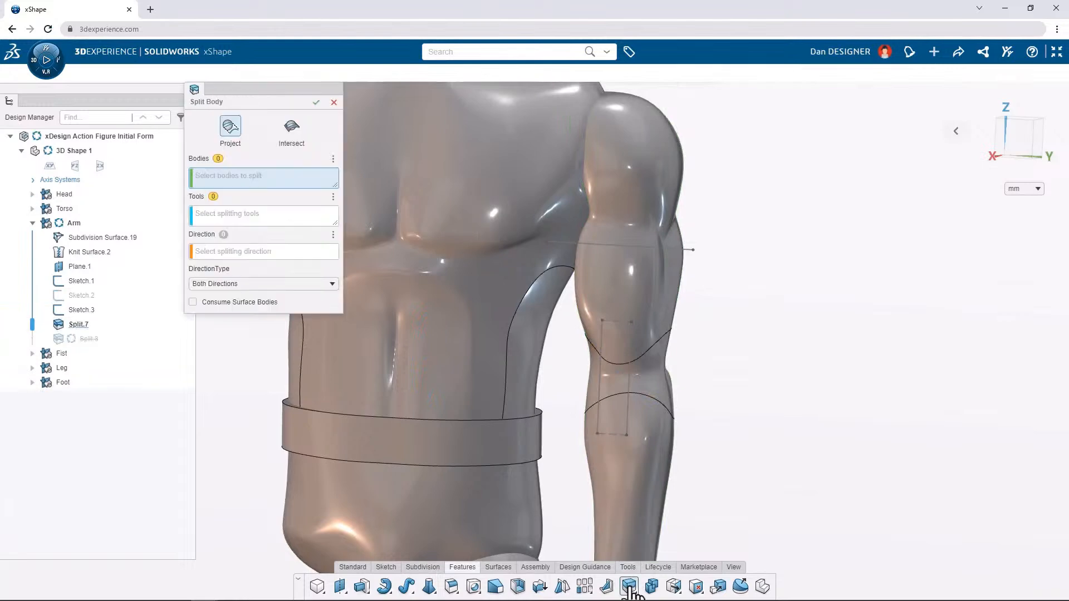
pyautogui.click(652, 380)
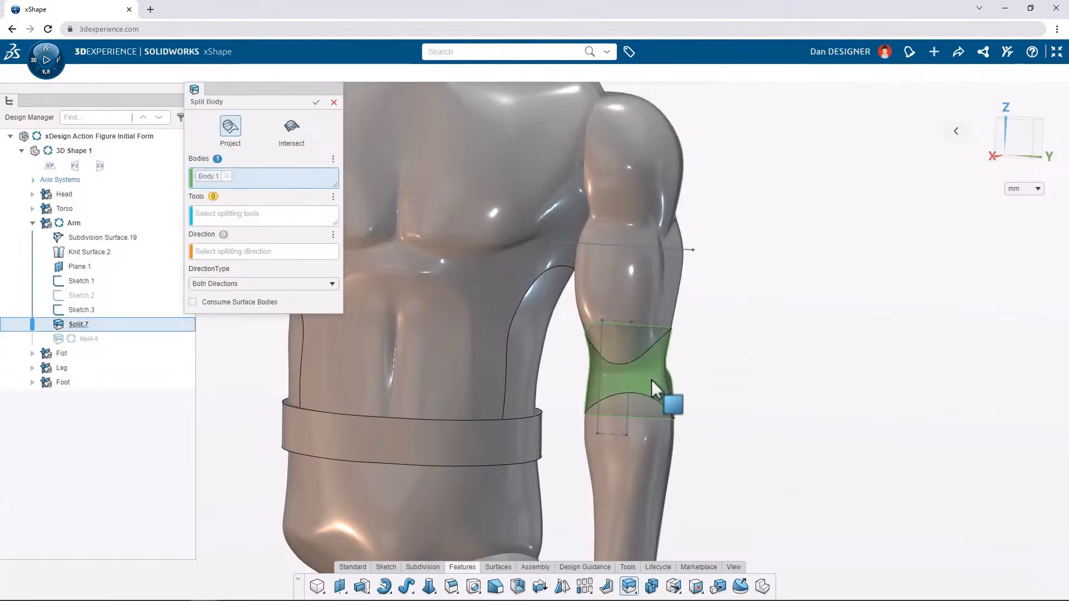
pyautogui.click(662, 295)
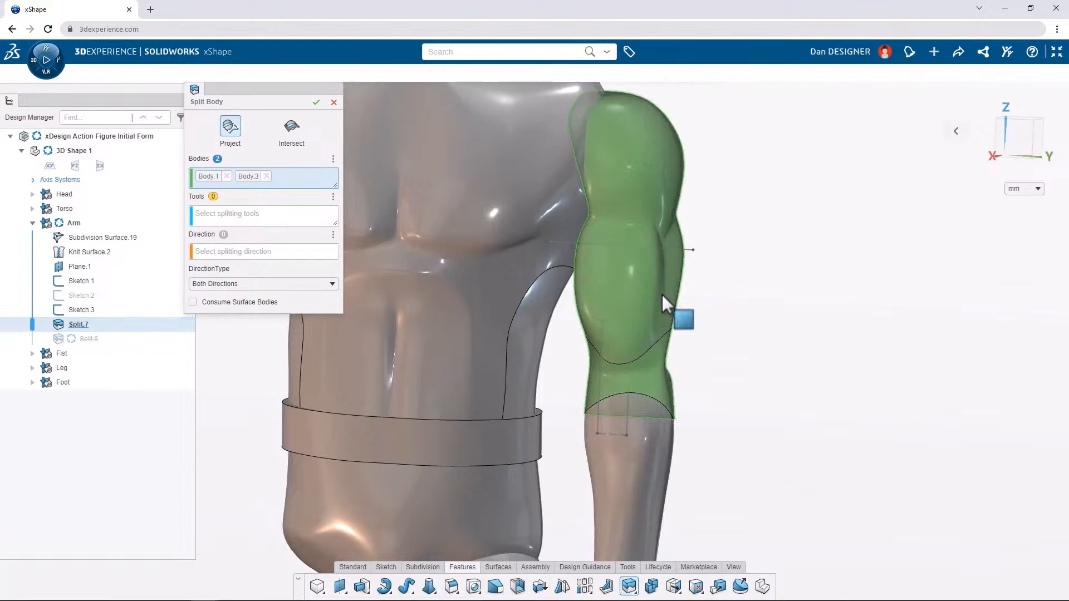
pyautogui.click(275, 217)
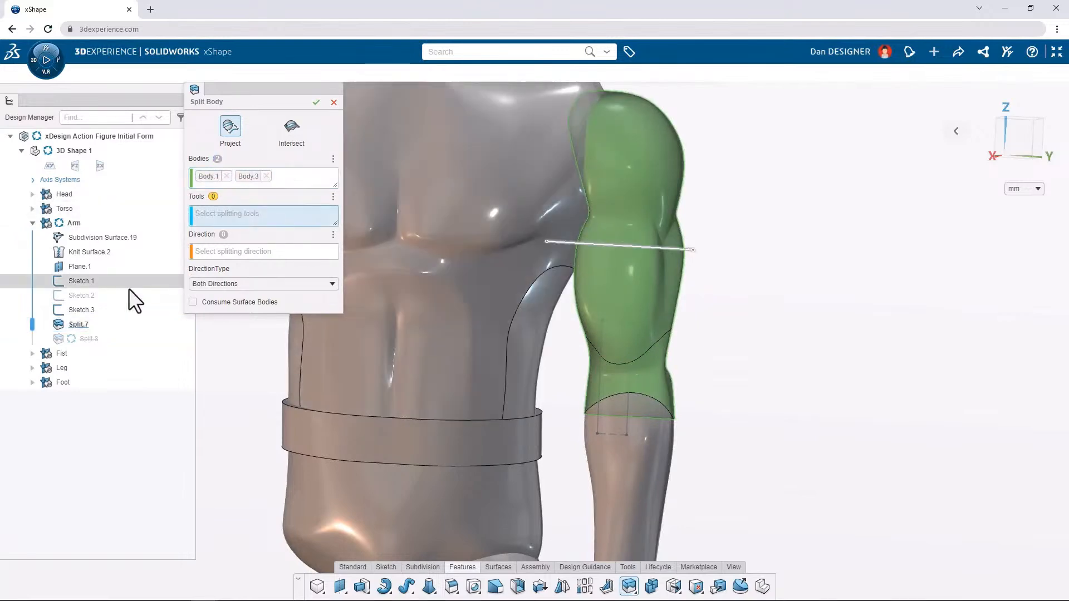
pyautogui.click(110, 283)
pyautogui.click(98, 311)
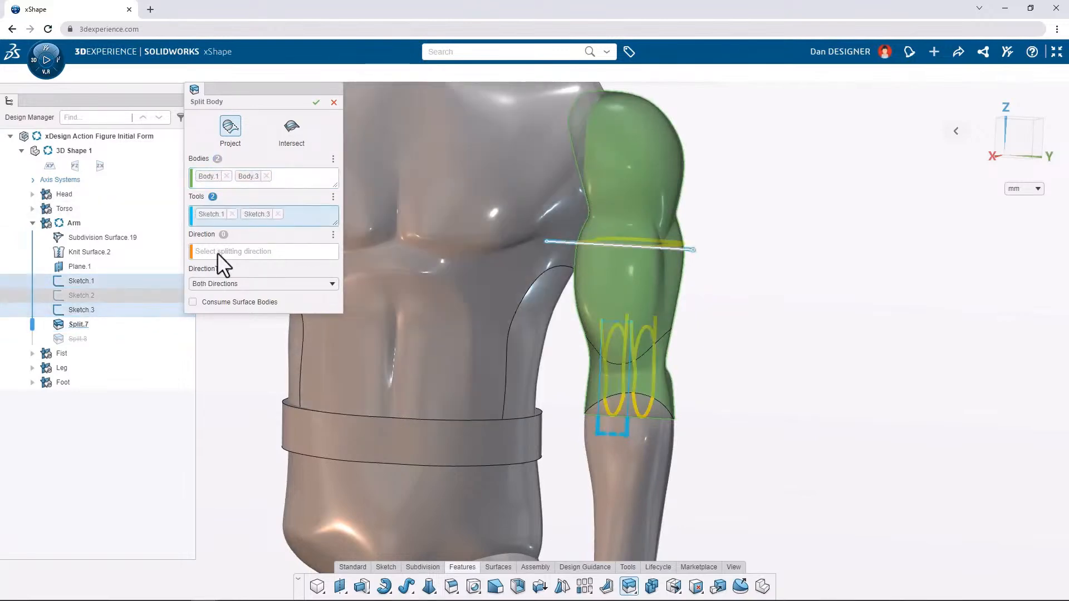
pyautogui.click(315, 105)
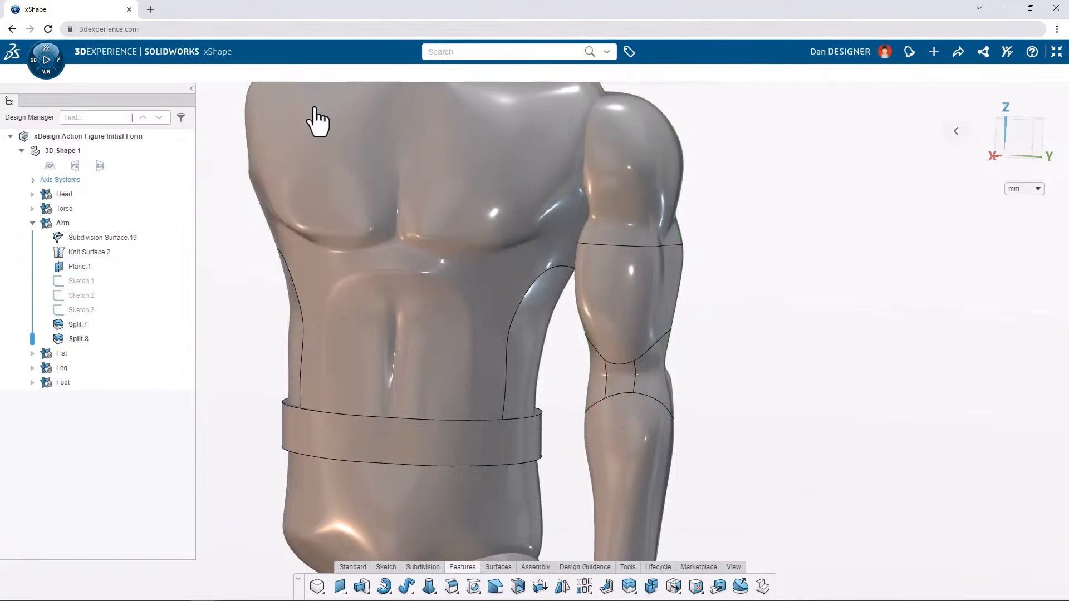
# Combine the lower biceps body with the two outer elbow pieces using Add.
pyautogui.click(652, 586)
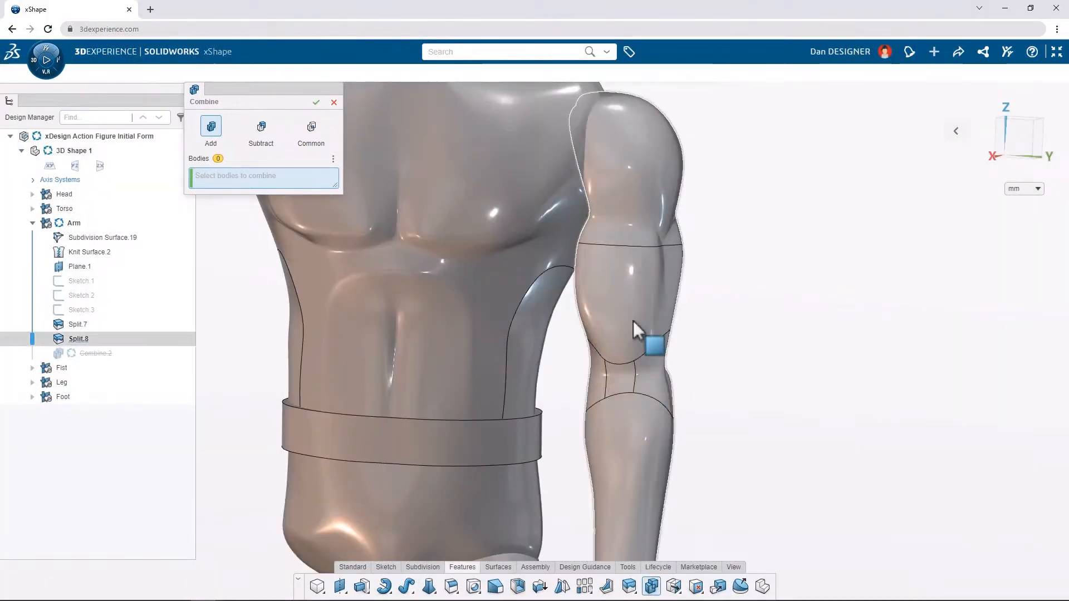
pyautogui.click(633, 321)
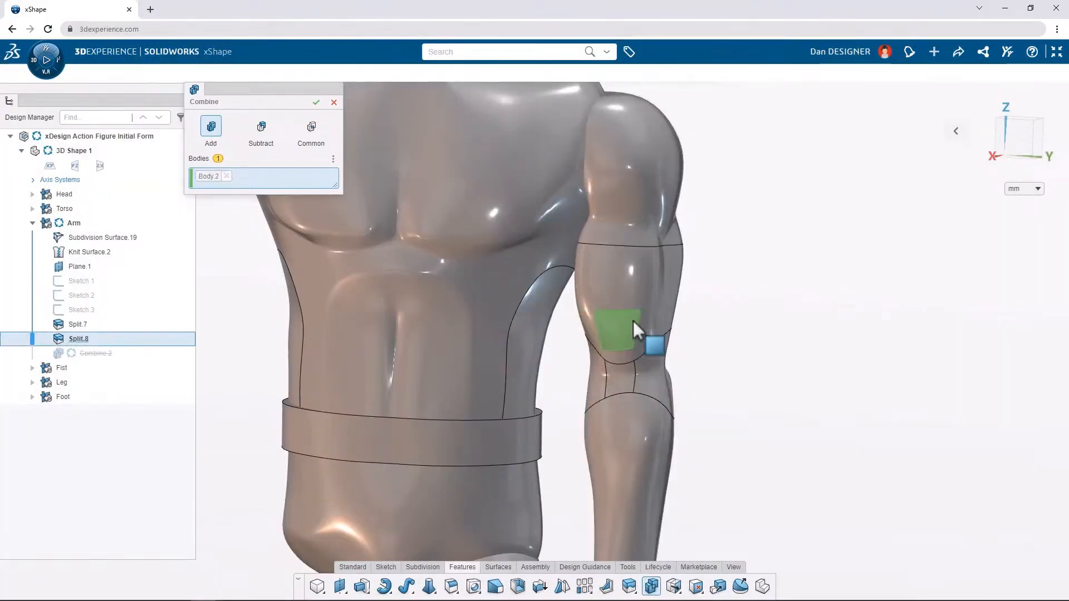
pyautogui.click(633, 320)
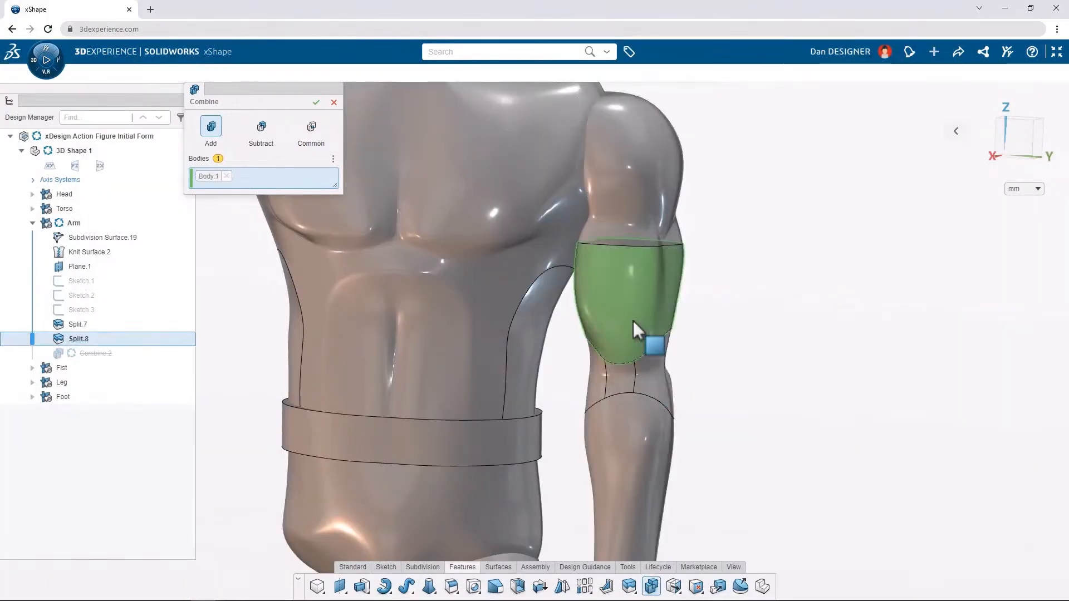
pyautogui.click(594, 357)
pyautogui.click(648, 365)
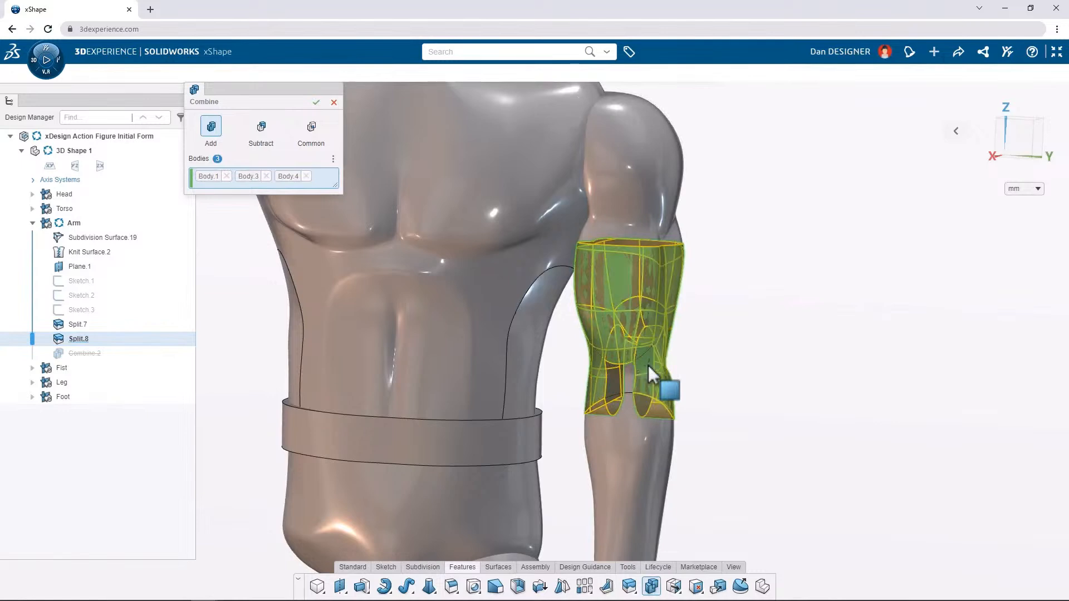
pyautogui.click(316, 102)
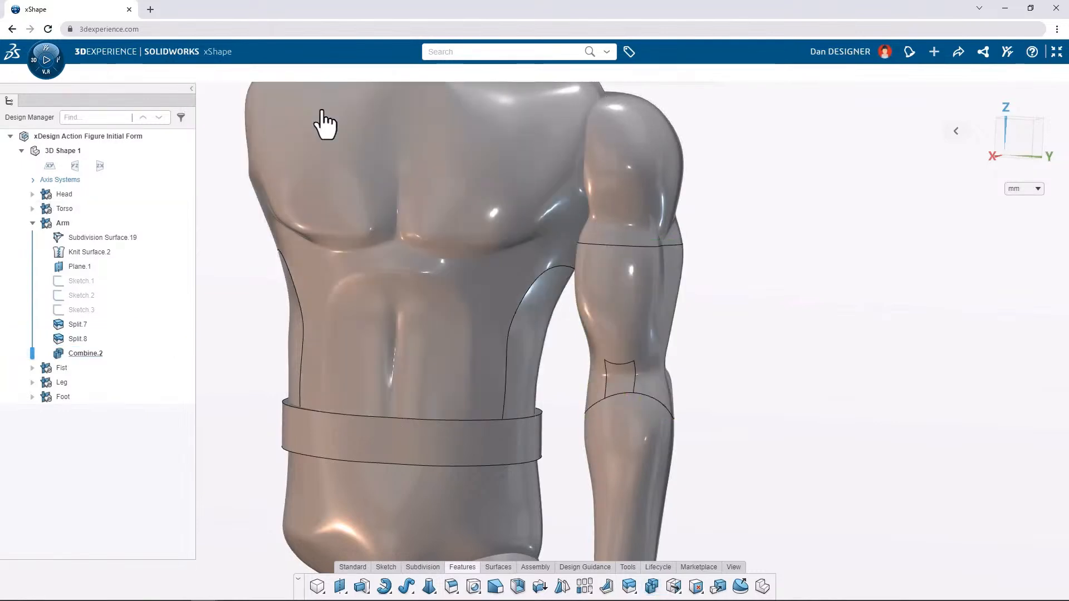
# Combine the forearm body with the central elbow tongue using Add.
pyautogui.click(652, 586)
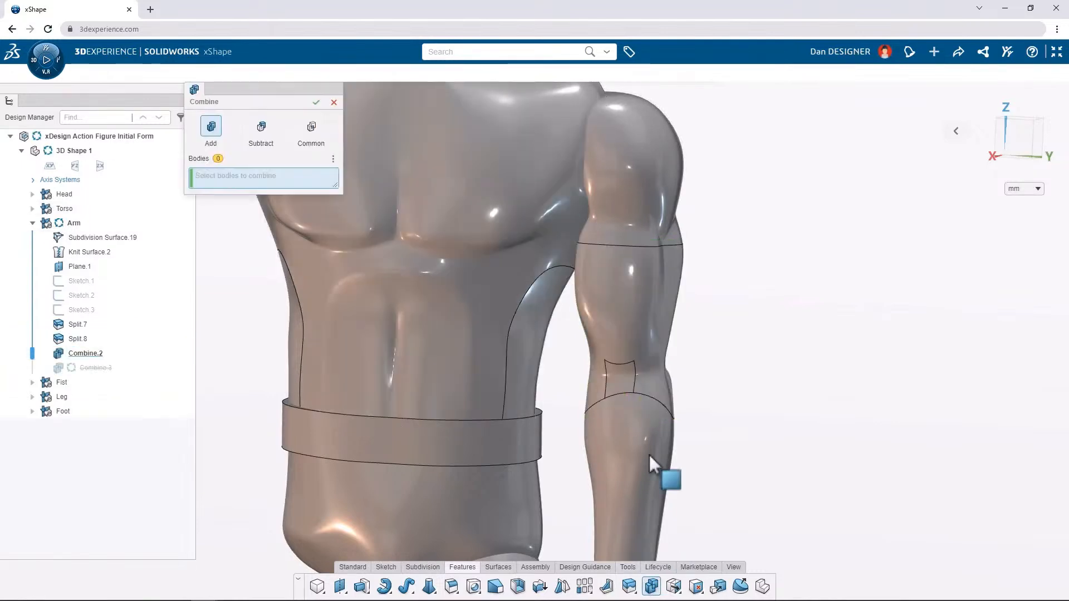
pyautogui.click(643, 428)
pyautogui.click(617, 371)
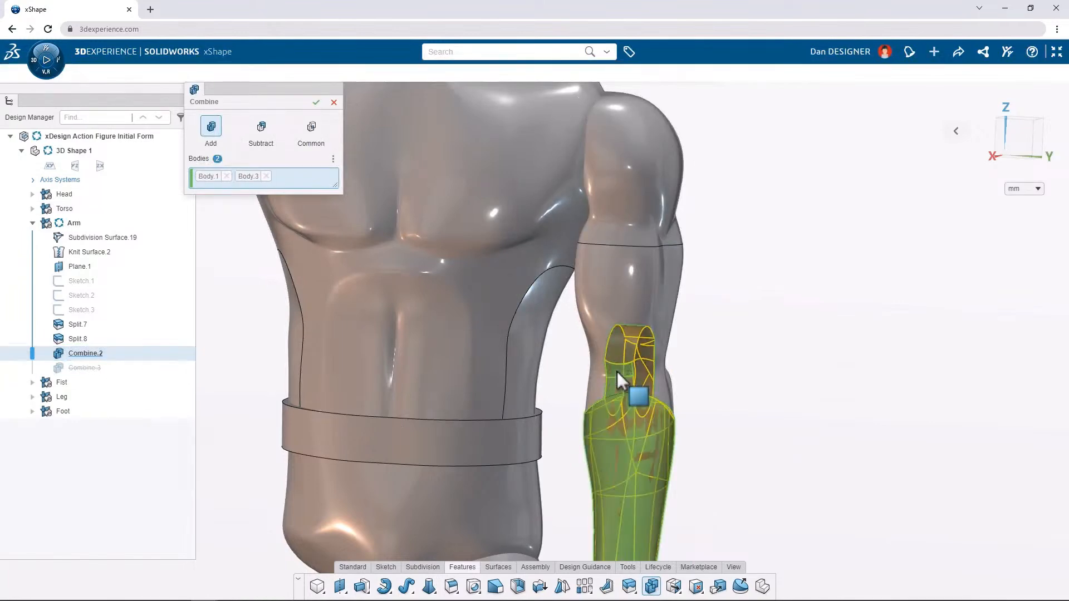
pyautogui.click(316, 102)
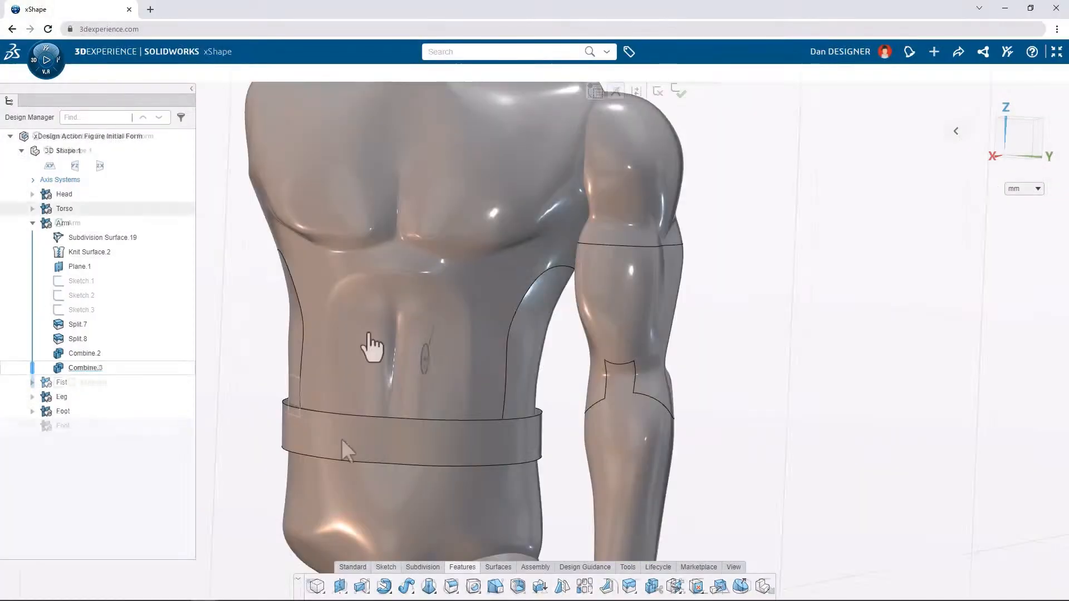
# Extrude the small sketched circle as a cut through the whole elbow joint to form the pin hole.
pyautogui.click(422, 370)
pyautogui.click(422, 368)
pyautogui.moveTo(440, 373); pyautogui.dragTo(768, 395)
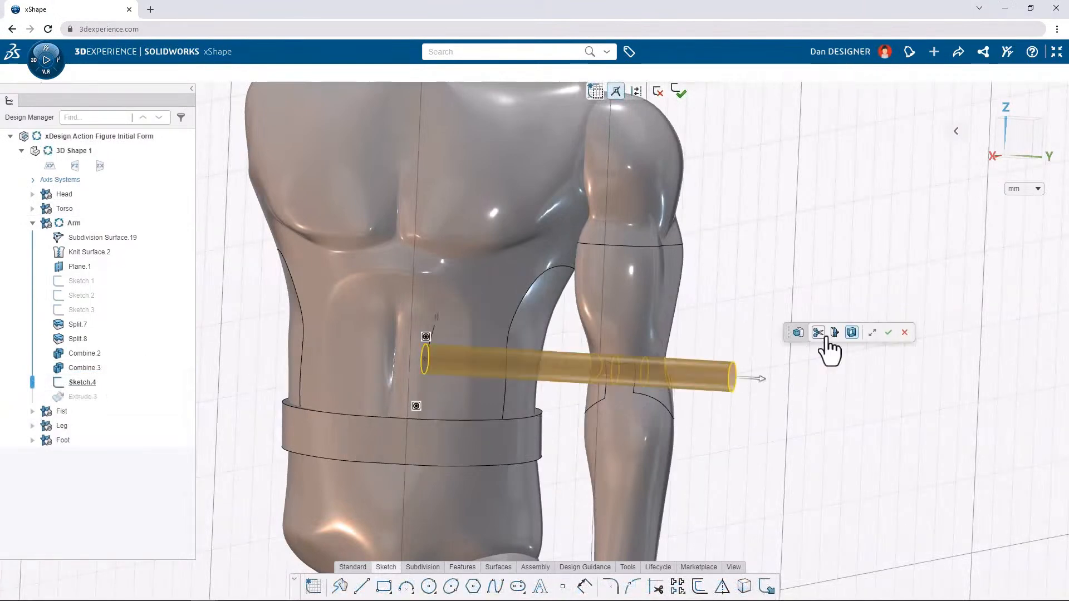
pyautogui.click(851, 333)
pyautogui.click(818, 333)
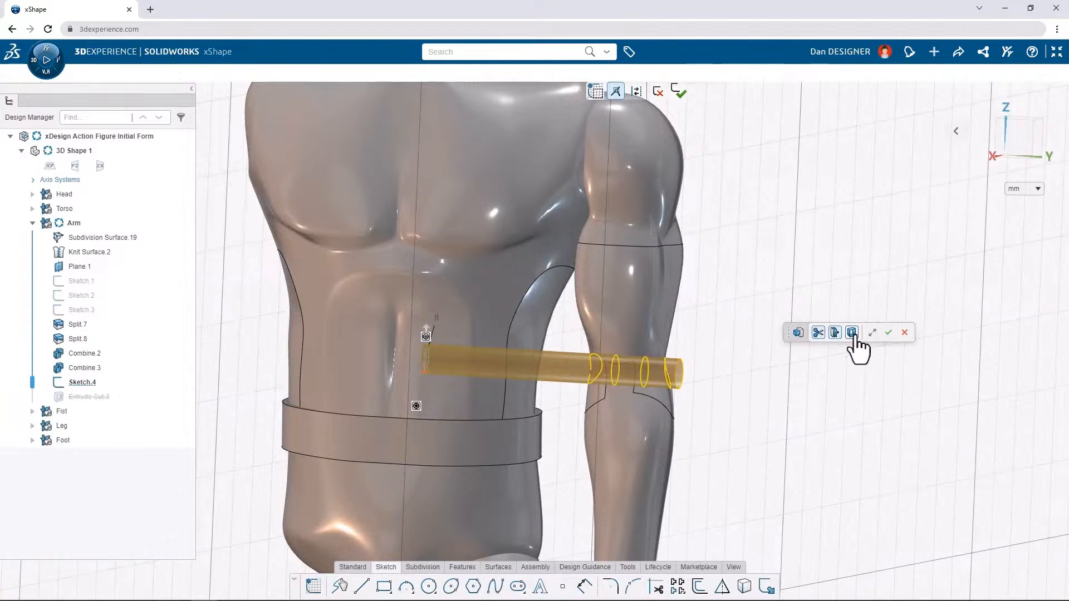
pyautogui.click(888, 333)
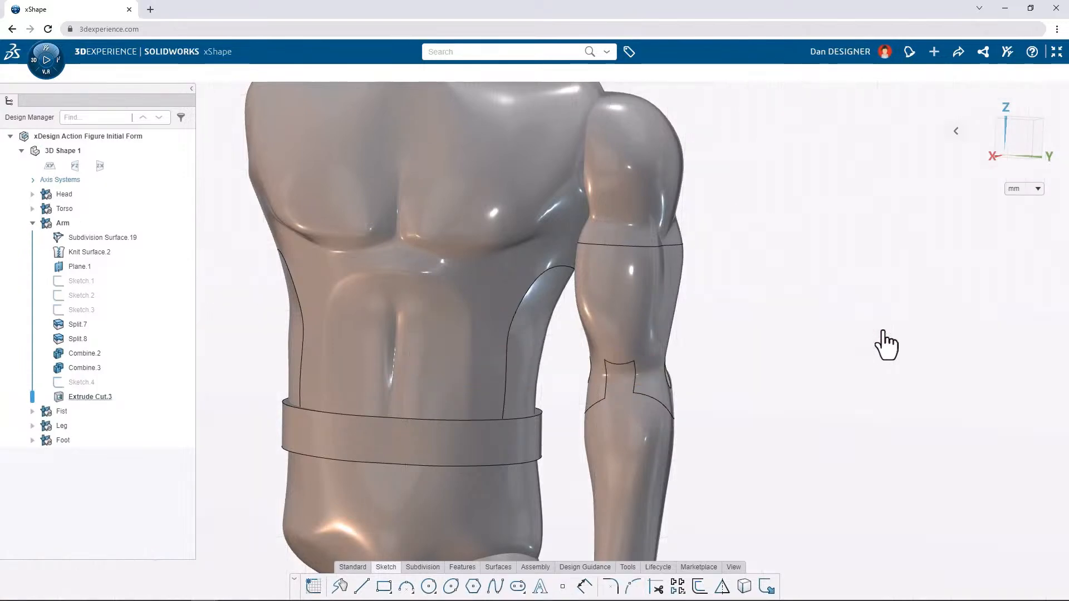
# Revolve the half-circle region at the shoulder a full turn about its straight edge, adding a solid ball.
pyautogui.moveTo(738, 384); pyautogui.dragTo(679, 367, button='middle')
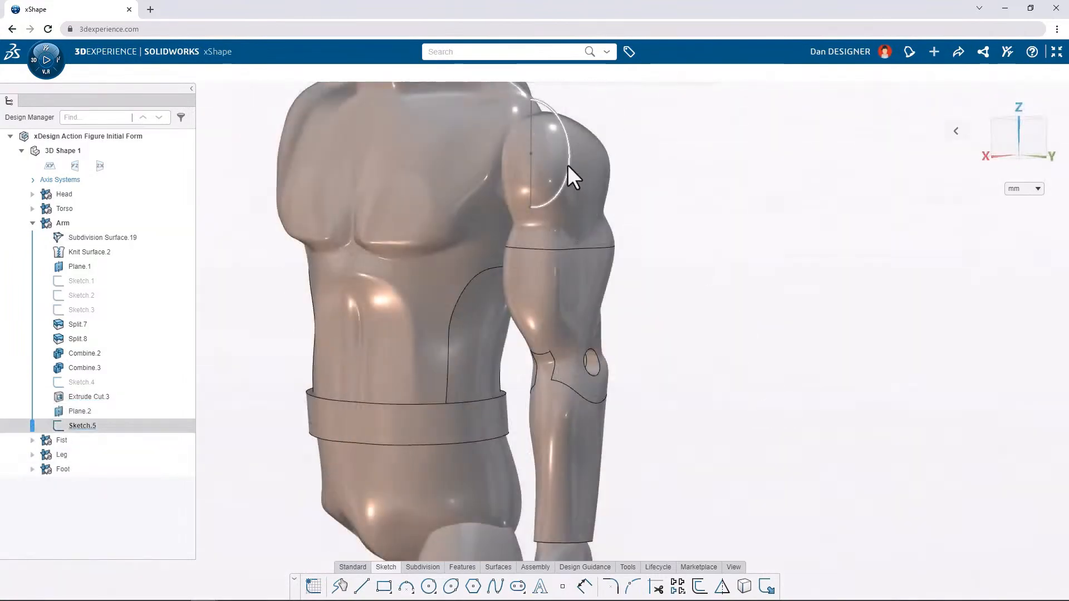
pyautogui.click(567, 165)
pyautogui.click(592, 132)
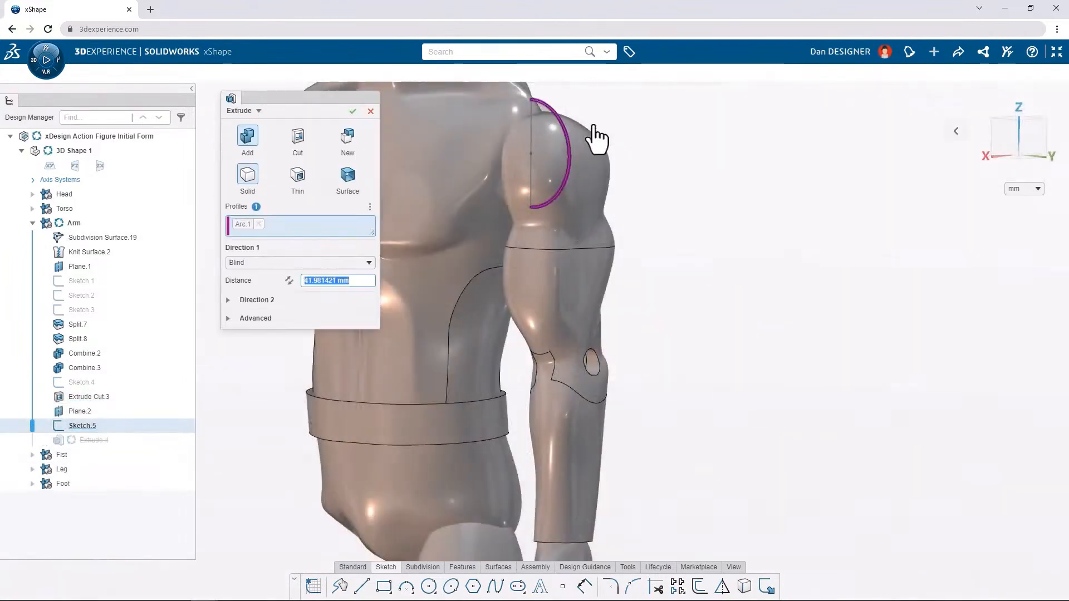
pyautogui.click(259, 223)
pyautogui.click(539, 109)
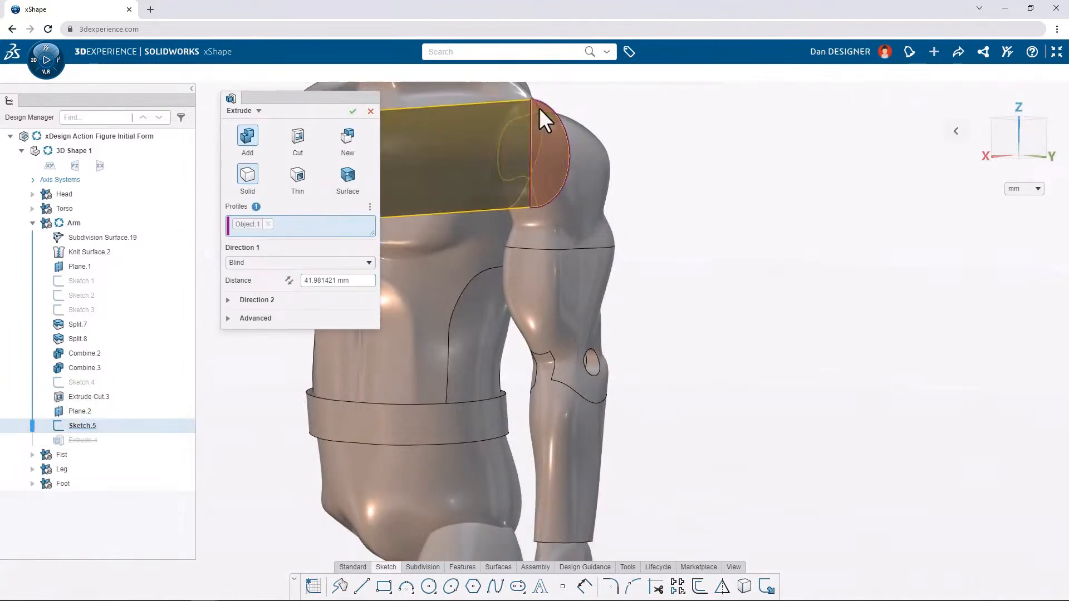
pyautogui.click(258, 111)
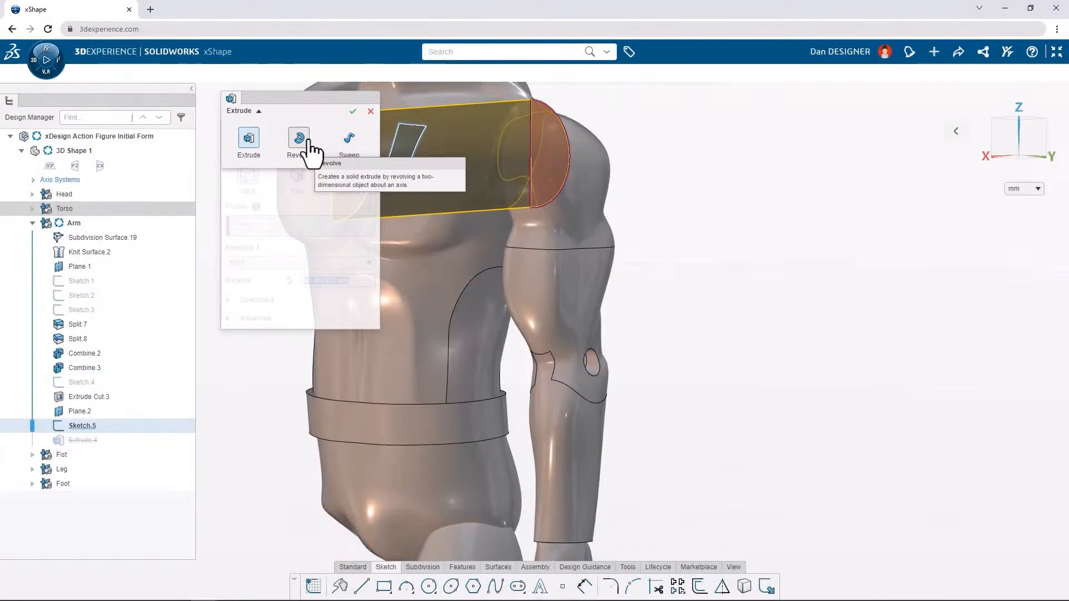
pyautogui.click(299, 139)
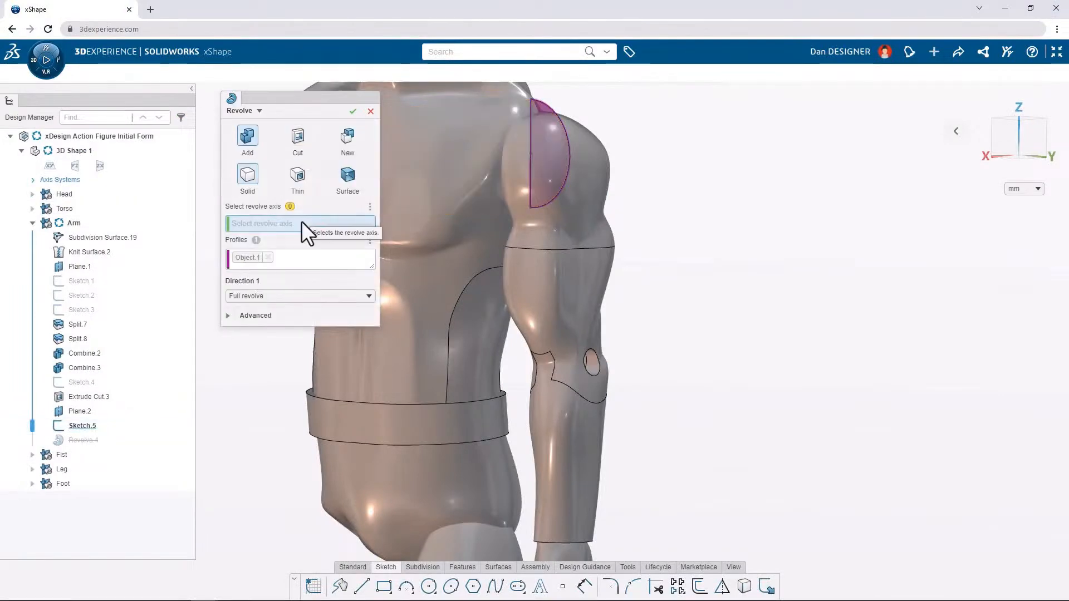
pyautogui.click(530, 123)
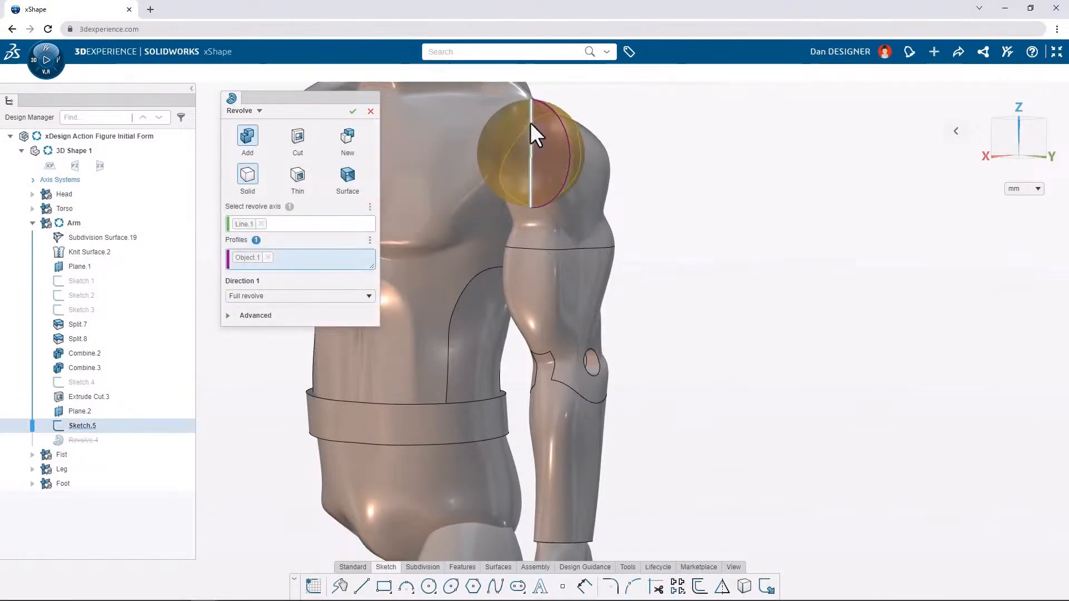
pyautogui.click(352, 113)
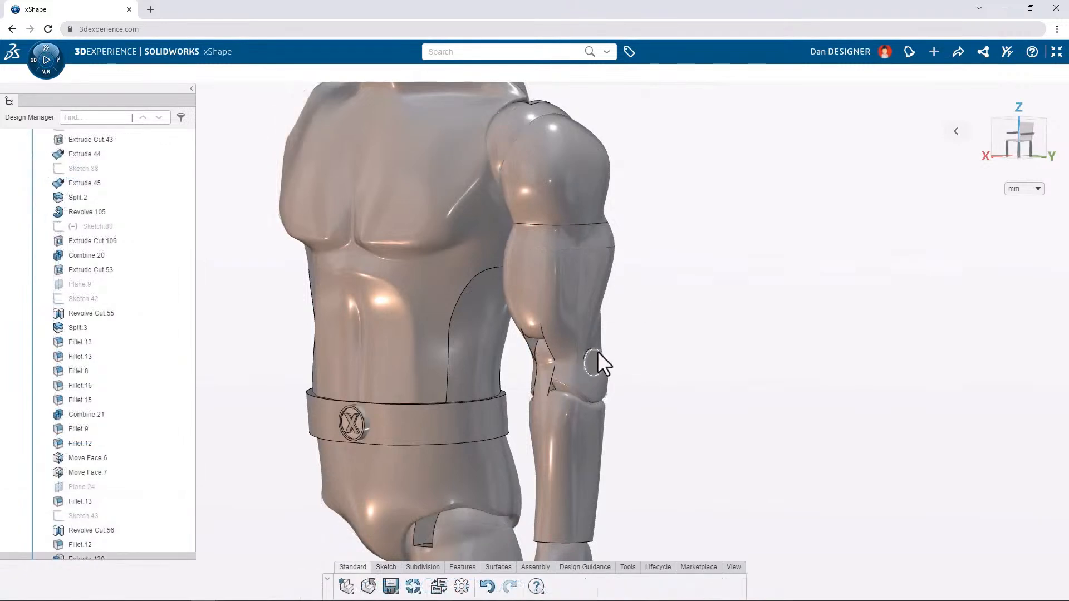
# Fillet the elbow pin's outer circular edge and all suggested matching edges with a constant 0.5 mm radius.
pyautogui.click(599, 353)
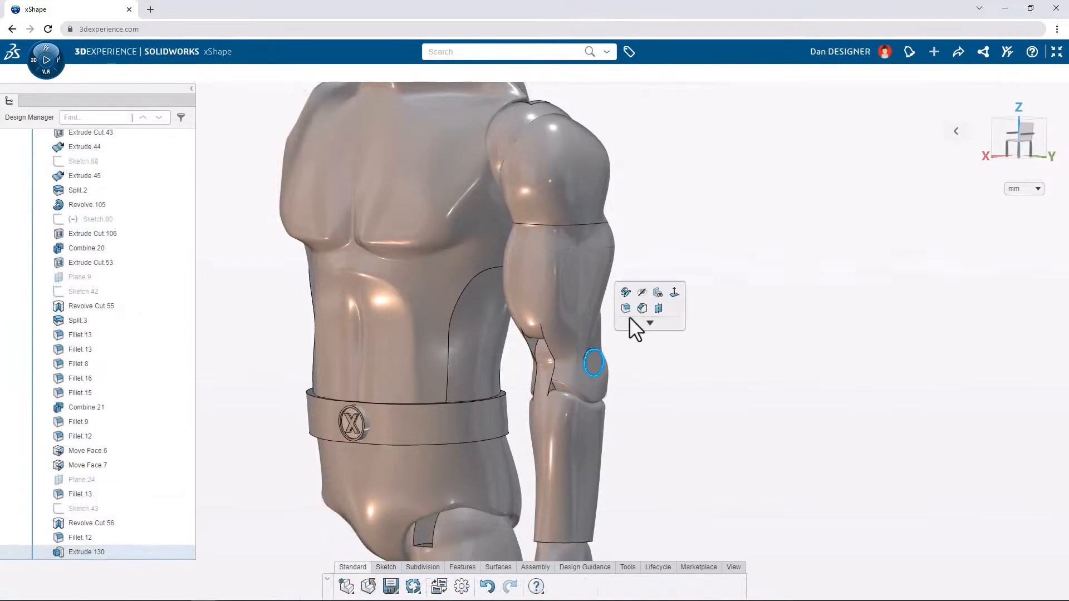
pyautogui.click(630, 316)
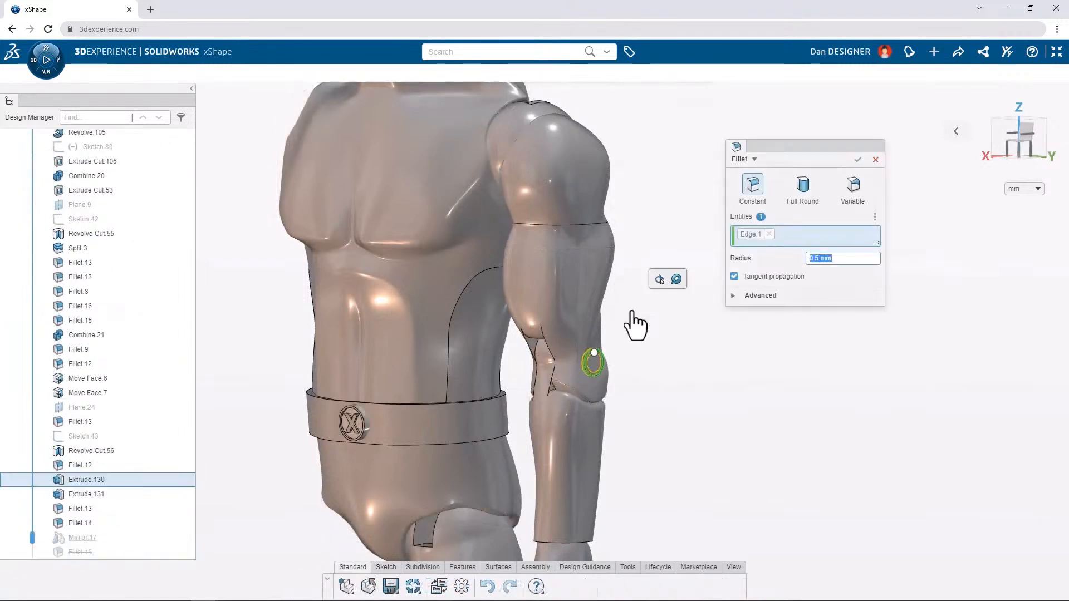
pyautogui.click(676, 279)
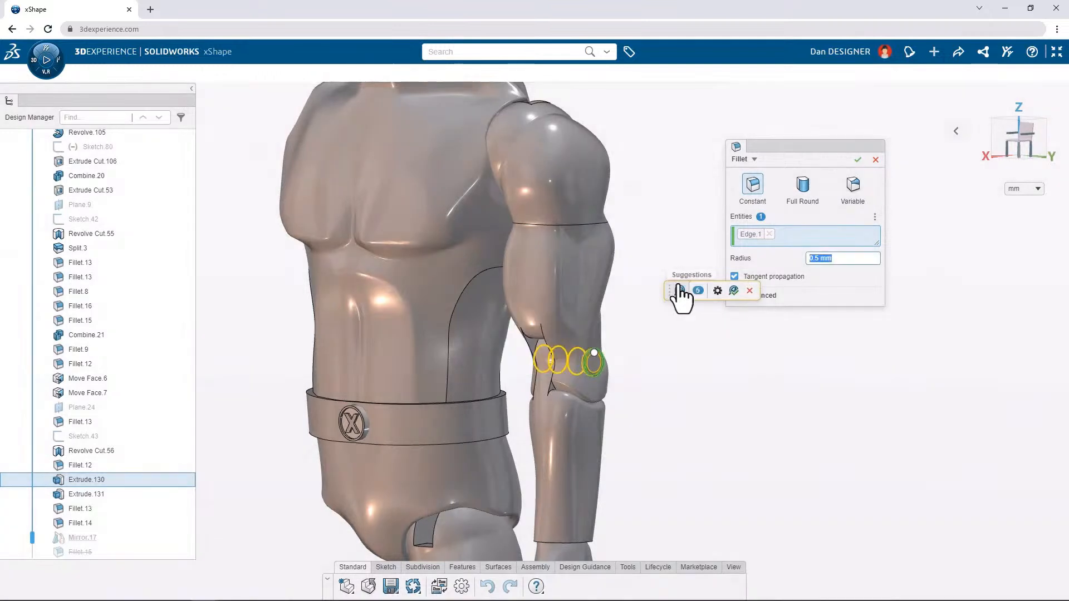
pyautogui.click(733, 290)
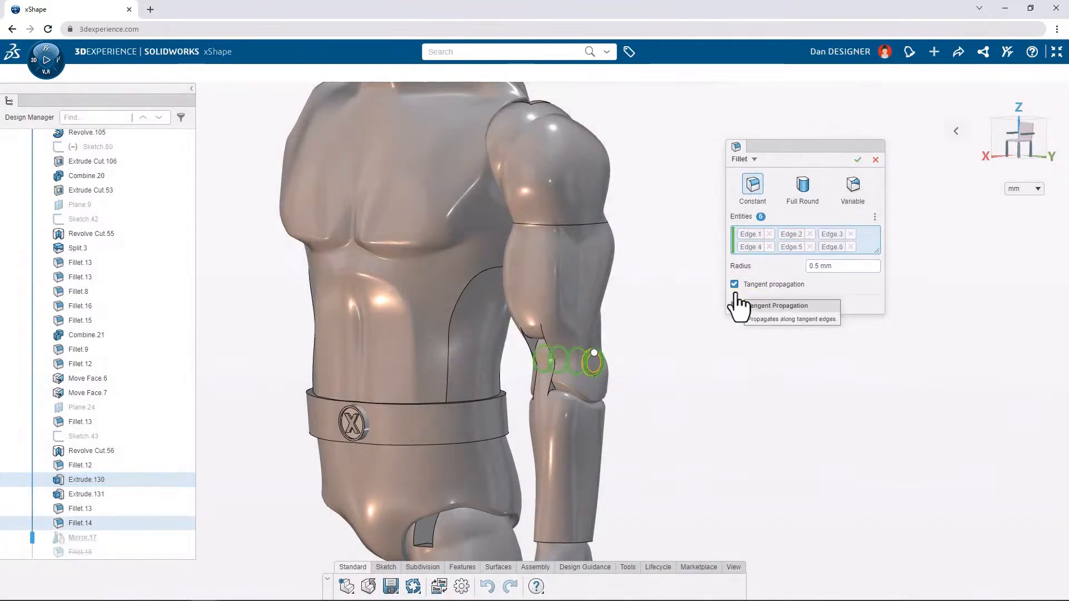
pyautogui.click(858, 159)
# Inspect the arm bodies and their connectors in a ZX section offset through the arm, and close the section without keeping it.
pyautogui.click(734, 567)
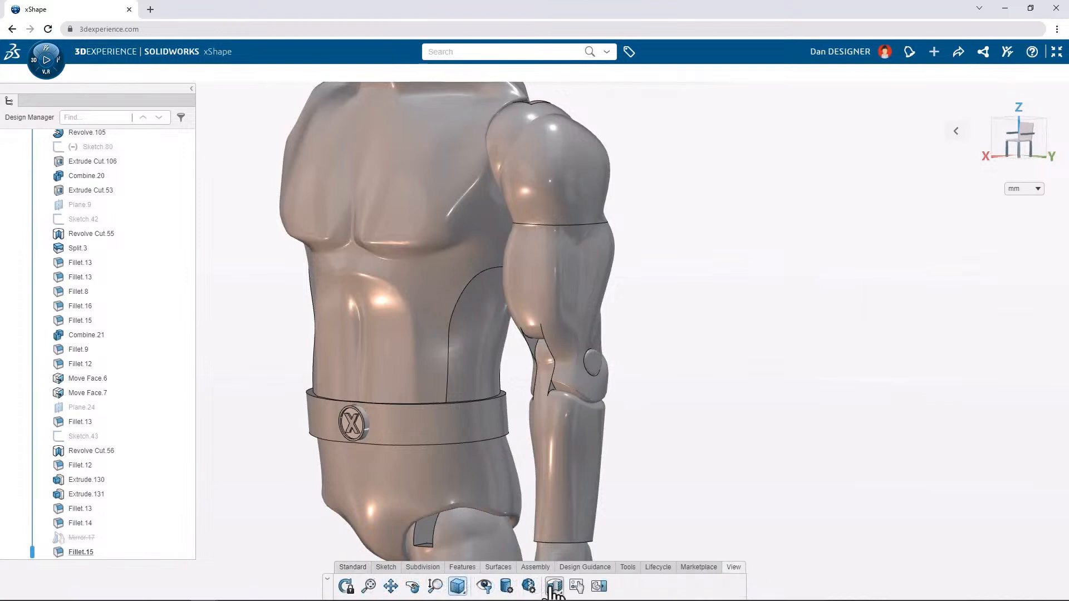
pyautogui.click(554, 587)
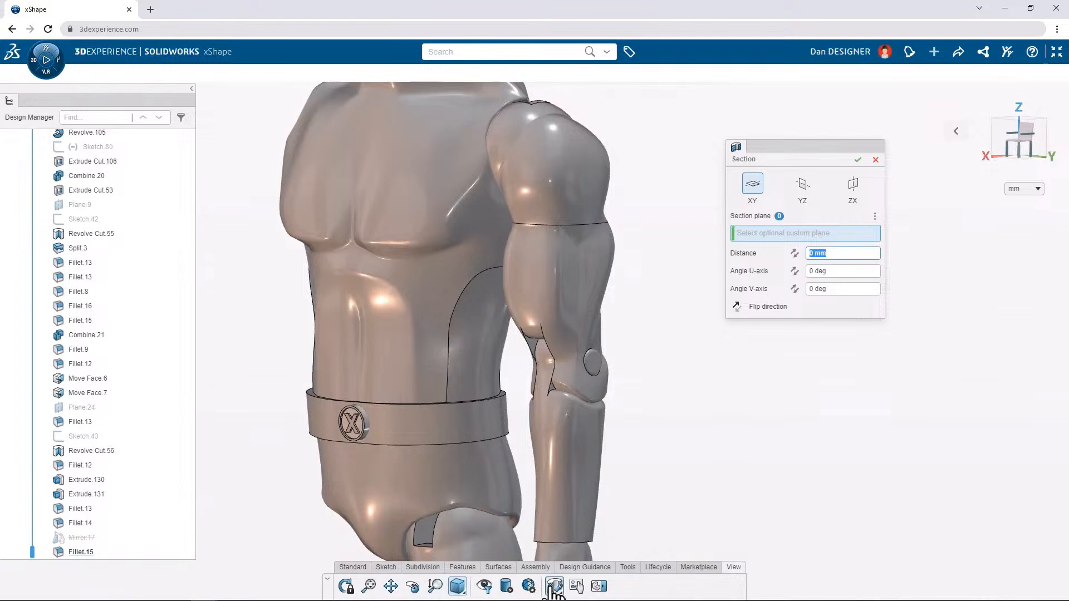
pyautogui.click(852, 192)
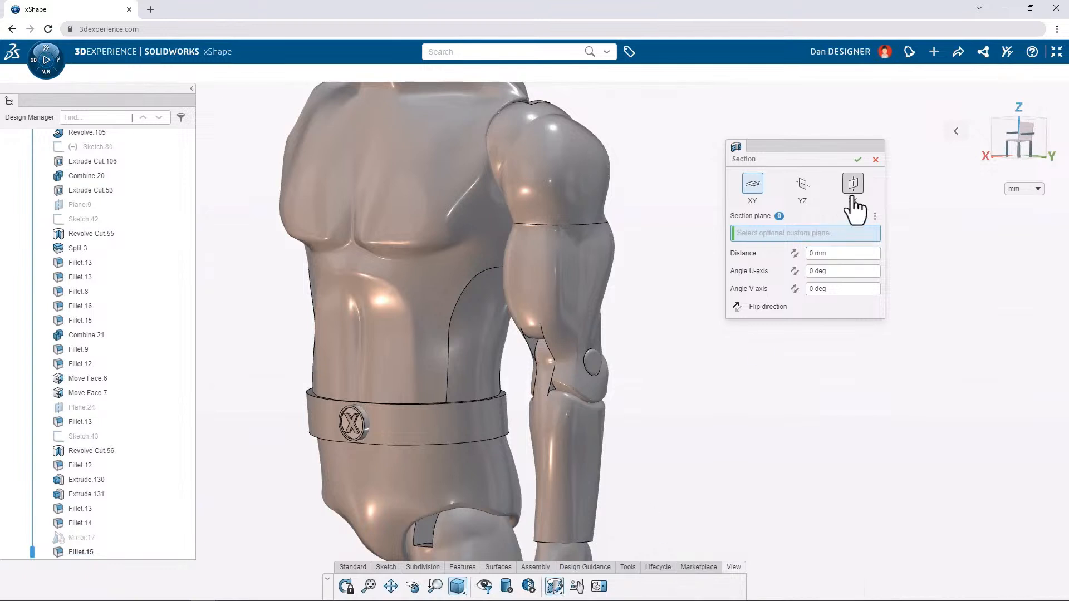
pyautogui.moveTo(410, 508); pyautogui.dragTo(568, 551)
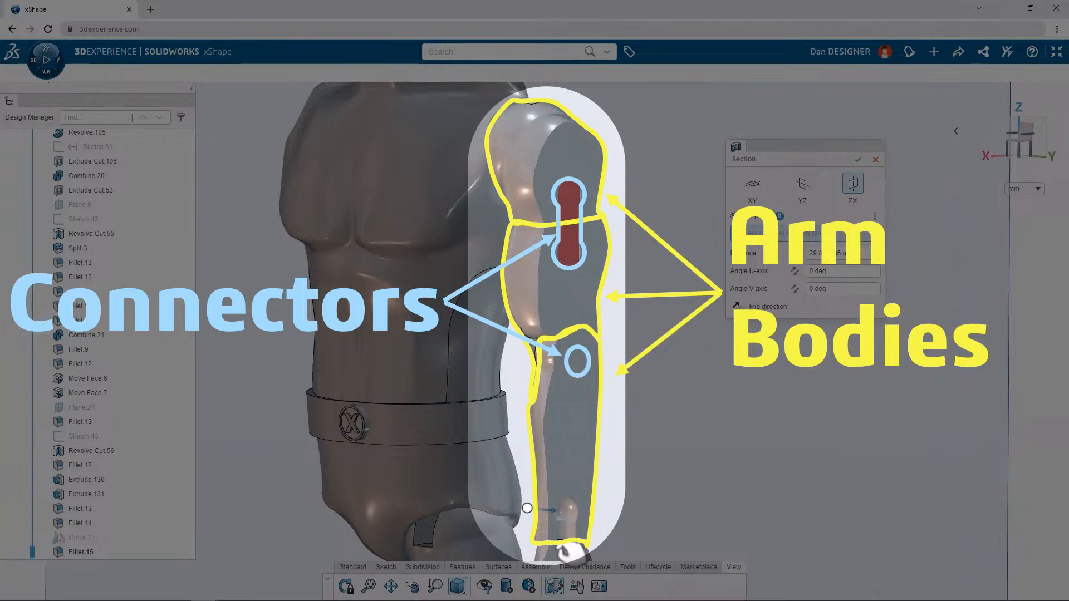
pyautogui.moveTo(572, 553)
pyautogui.mouseDown()
pyautogui.moveTo(612, 559)
pyautogui.moveTo(579, 546)
pyautogui.moveTo(566, 554)
pyautogui.moveTo(544, 530)
pyautogui.moveTo(425, 528)
pyautogui.mouseUp()
pyautogui.click(876, 160)
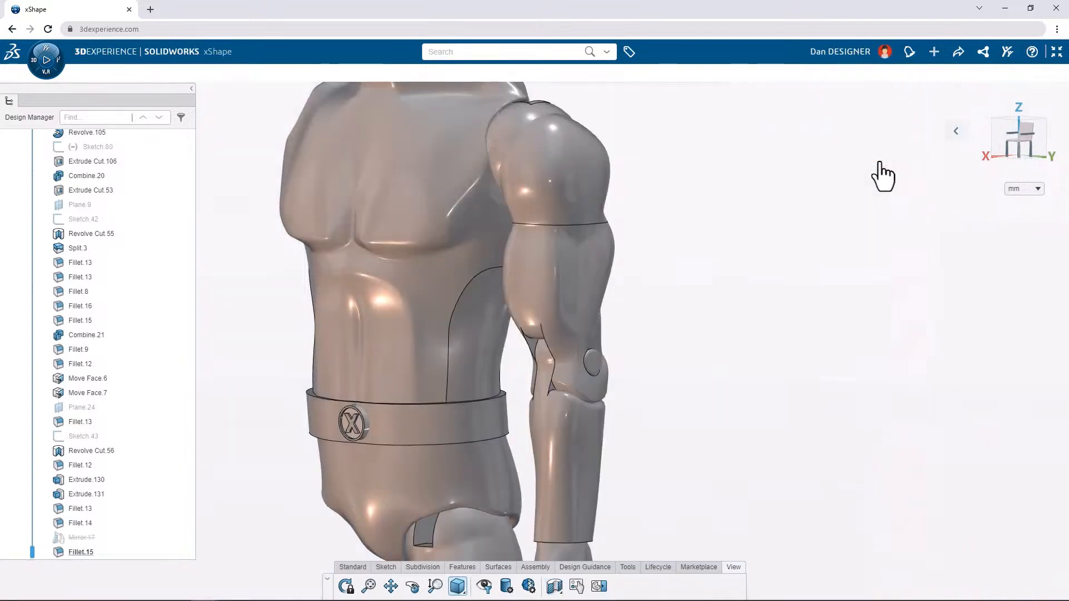
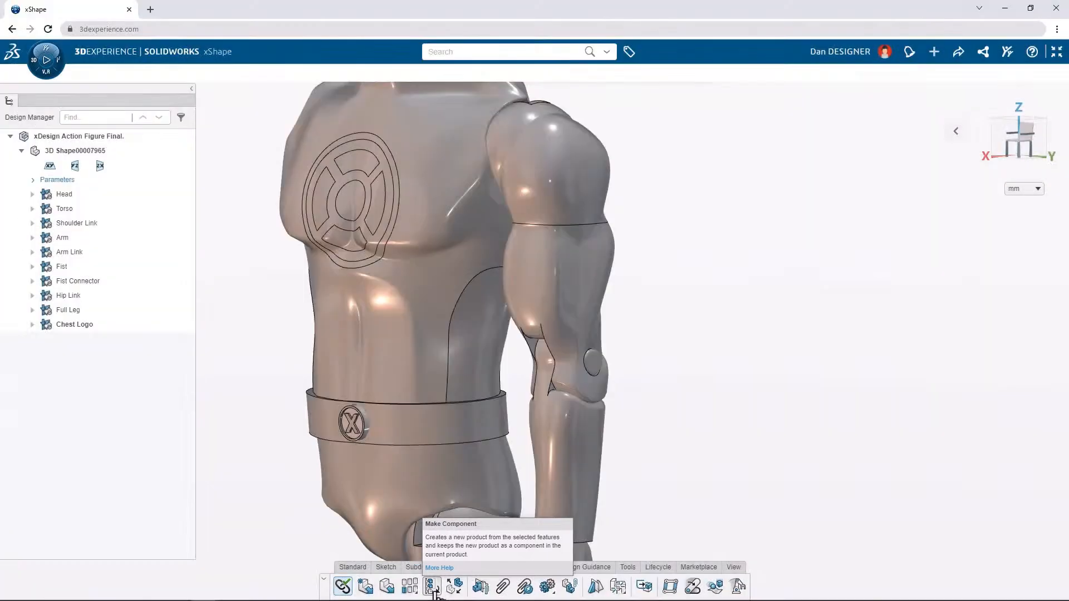
# Make a component named Shoulder as a linked body from the arm's shoulder body.
pyautogui.click(432, 587)
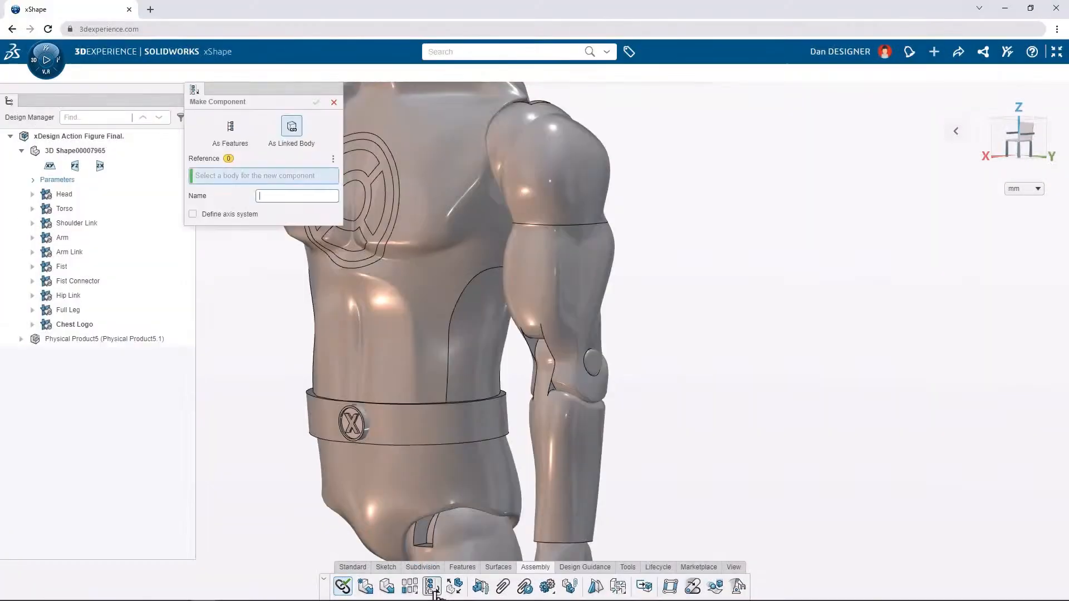
pyautogui.click(550, 188)
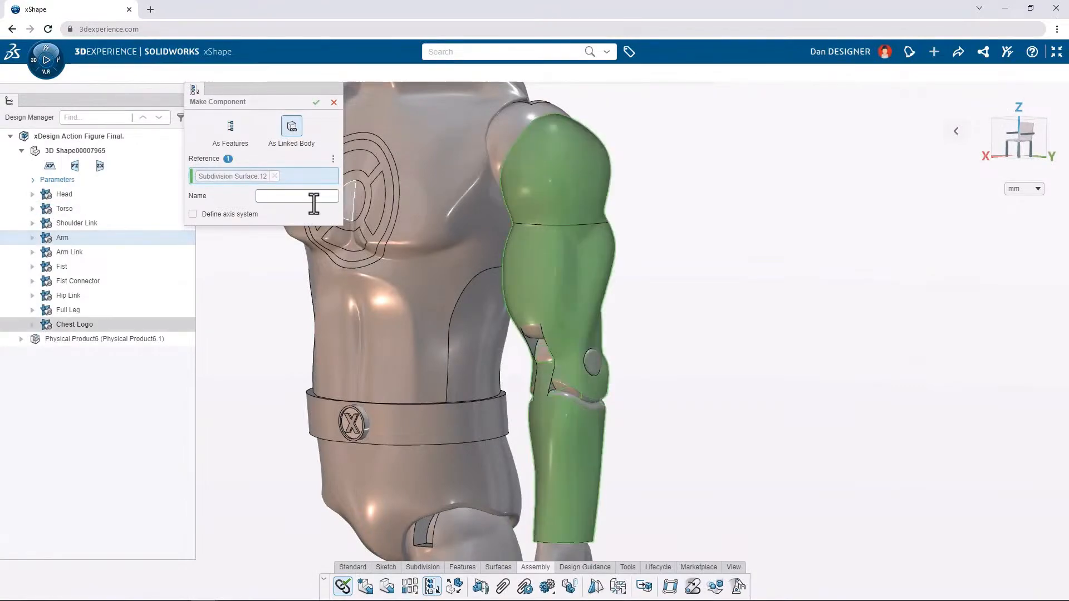
pyautogui.write('Shoulder')
pyautogui.click(317, 104)
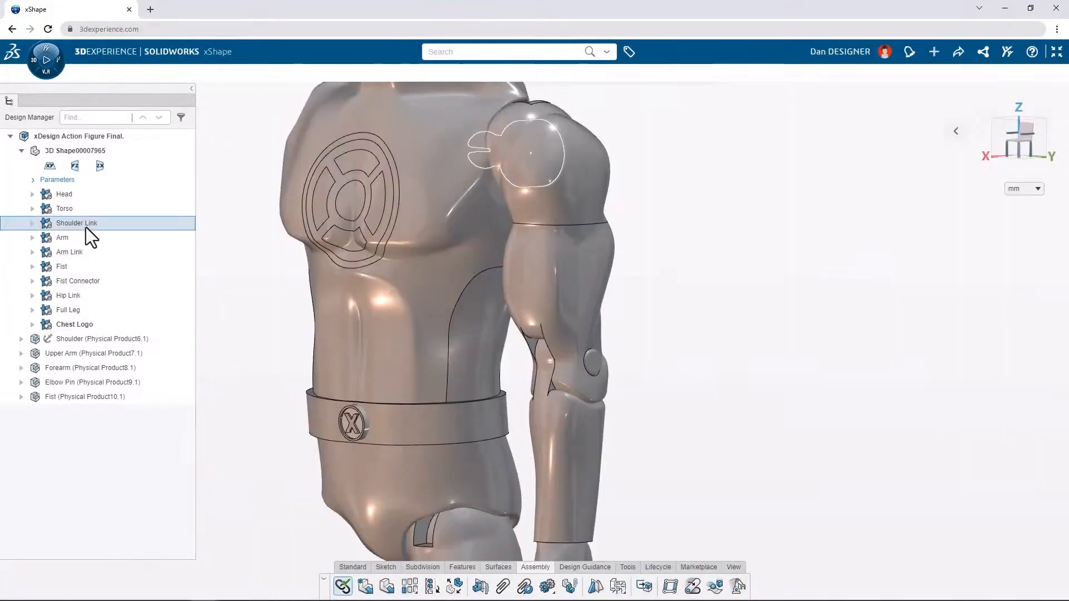
# Hide the original bodies from Shoulder Link through Full Leg and collapse the 3D shape's structure.
pyautogui.click(84, 224)
pyautogui.keyDown('shift'); pyautogui.click(75, 308); pyautogui.keyUp('shift')
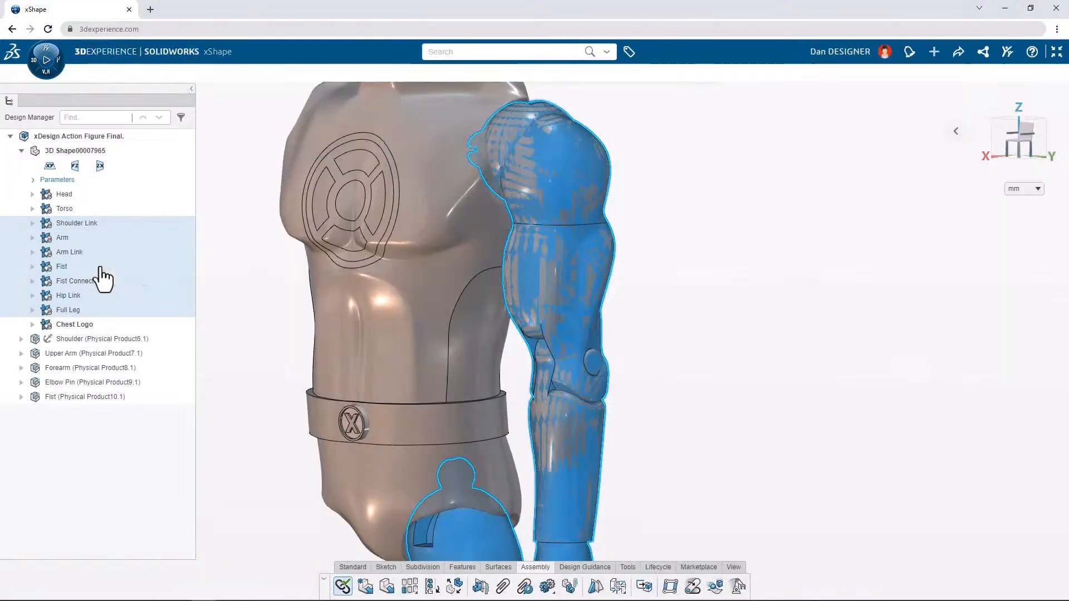
pyautogui.click(103, 265)
pyautogui.click(22, 151)
# Highlight the 3D shape and each arm component from Shoulder to Fist in turn to check which geometry each contains.
pyautogui.click(51, 151)
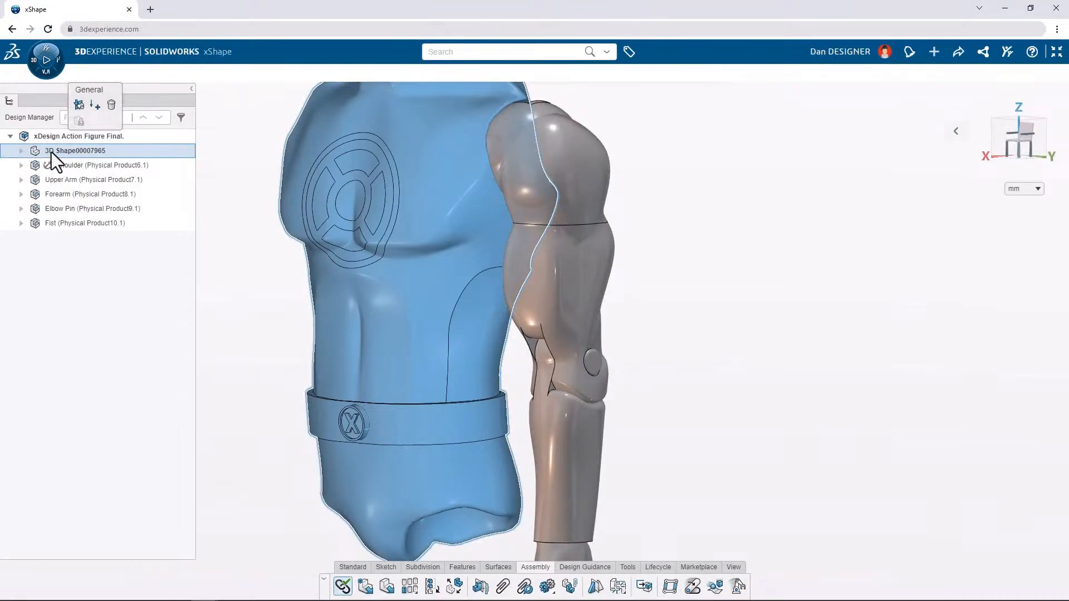
pyautogui.click(55, 165)
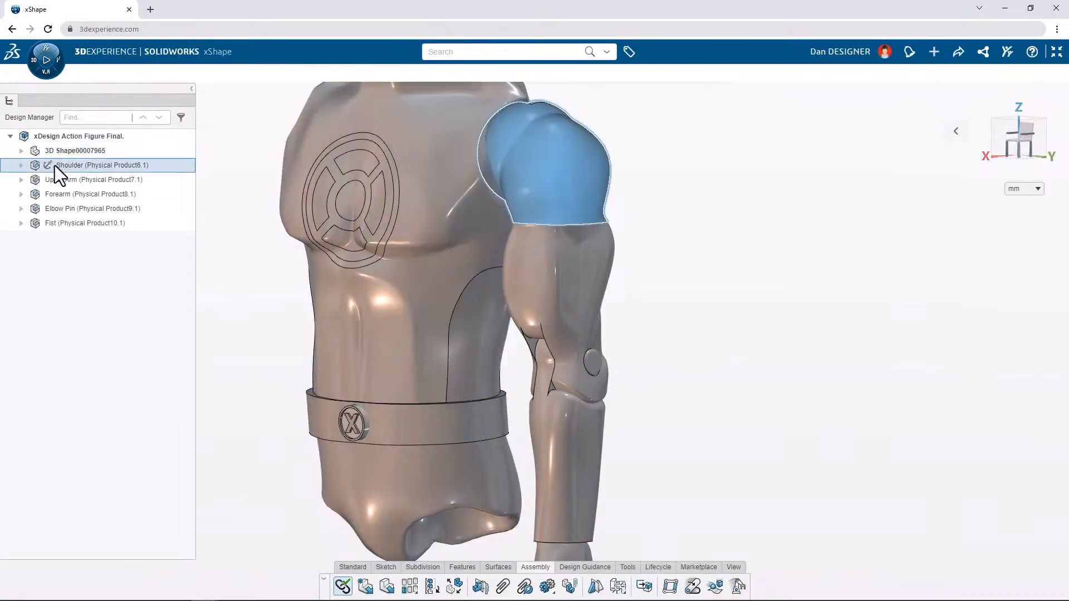
pyautogui.click(58, 178)
pyautogui.click(61, 195)
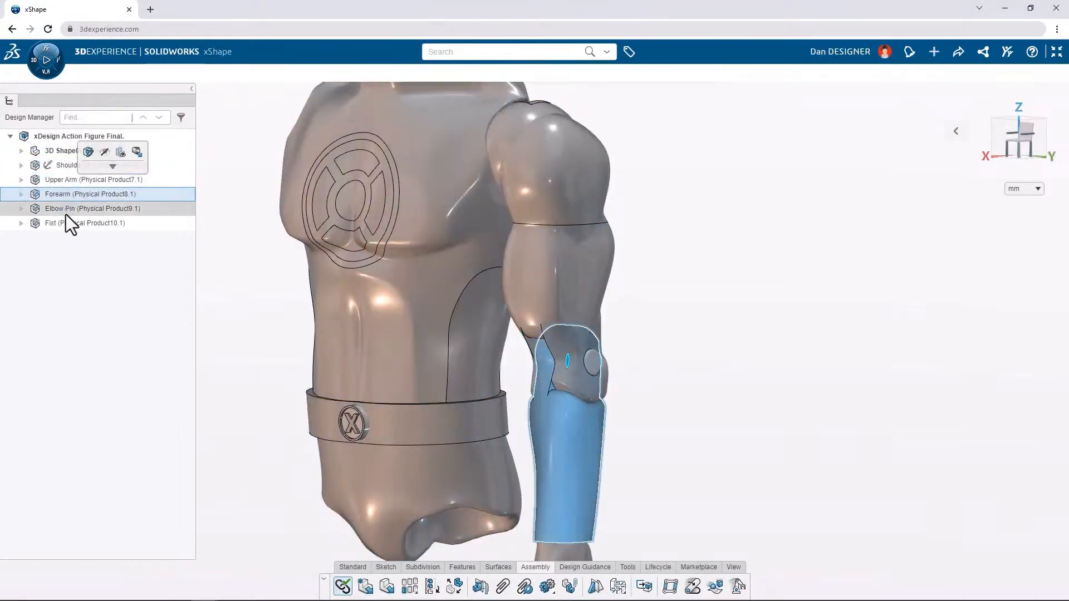
pyautogui.click(66, 215)
pyautogui.click(68, 224)
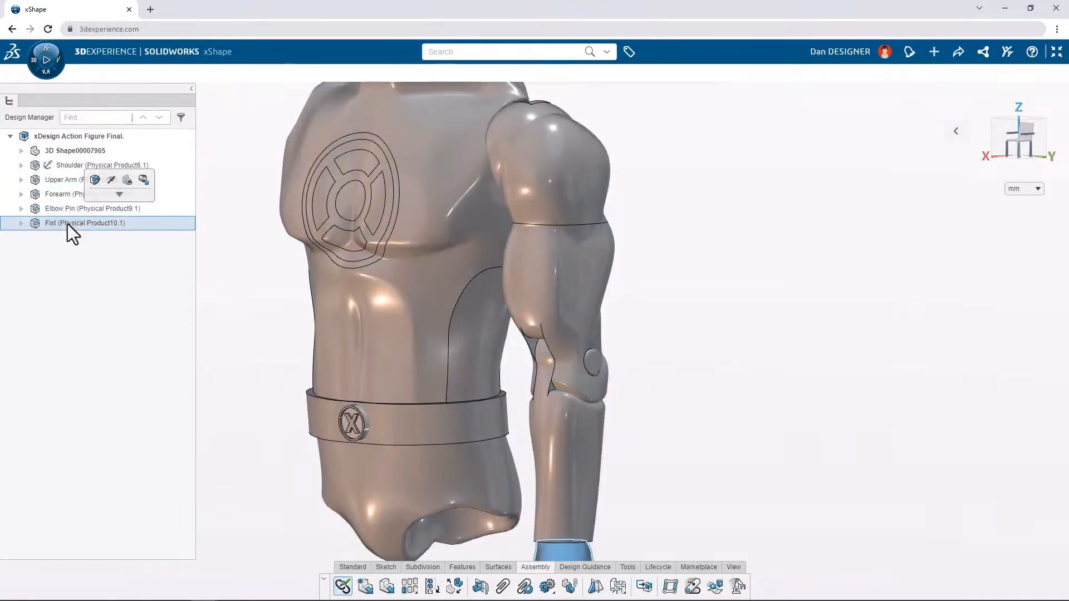
pyautogui.click(231, 225)
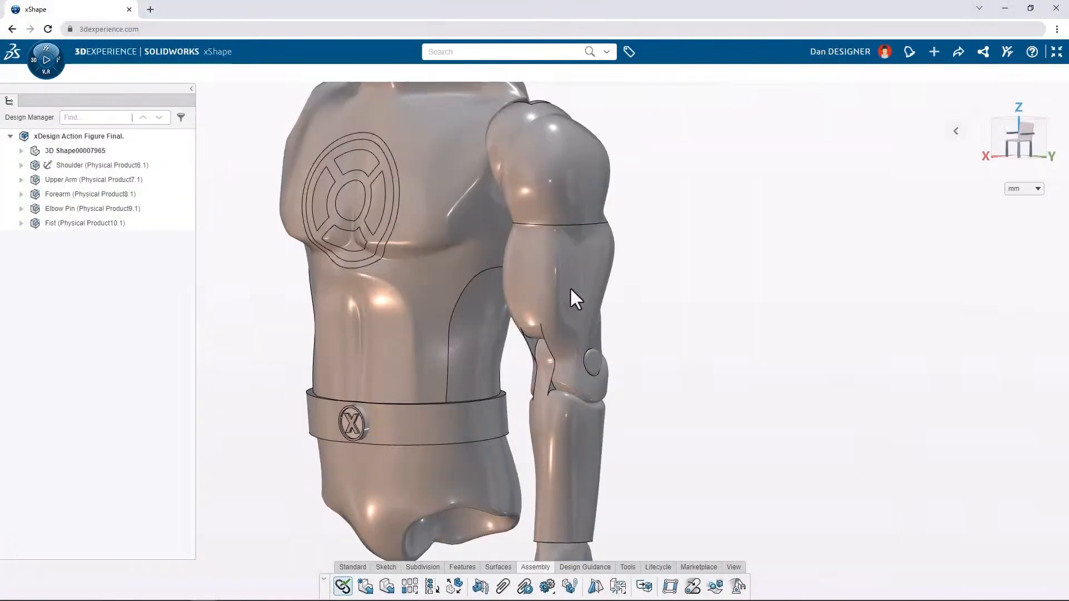
# Pull the upper arm away from the shoulder and mate their cylindrical connector hole faces as concentric.
pyautogui.moveTo(569, 286); pyautogui.dragTo(654, 326)
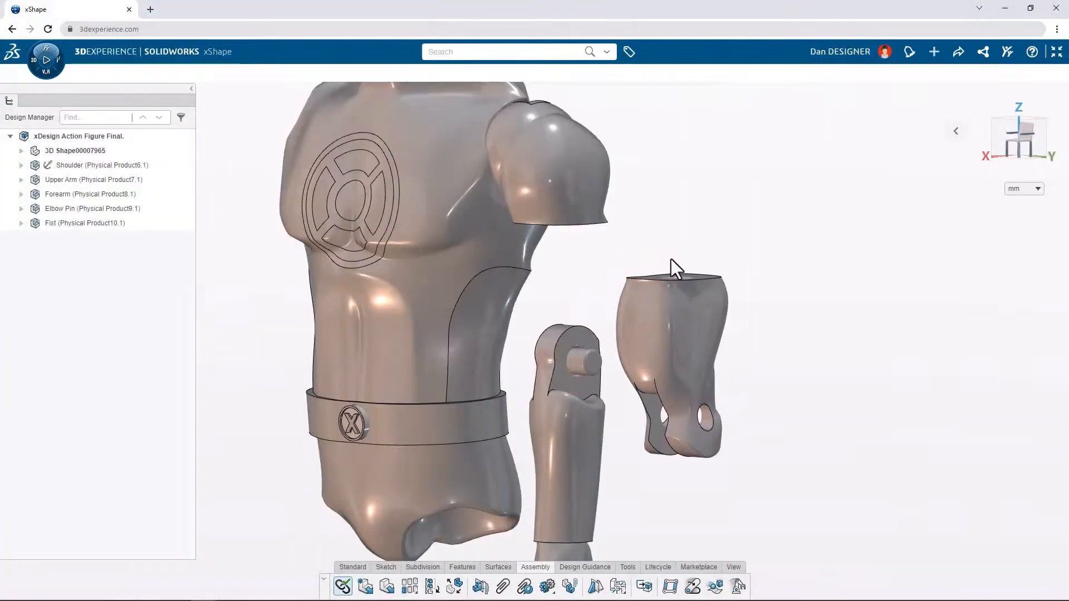
pyautogui.scroll(5, 676, 266)
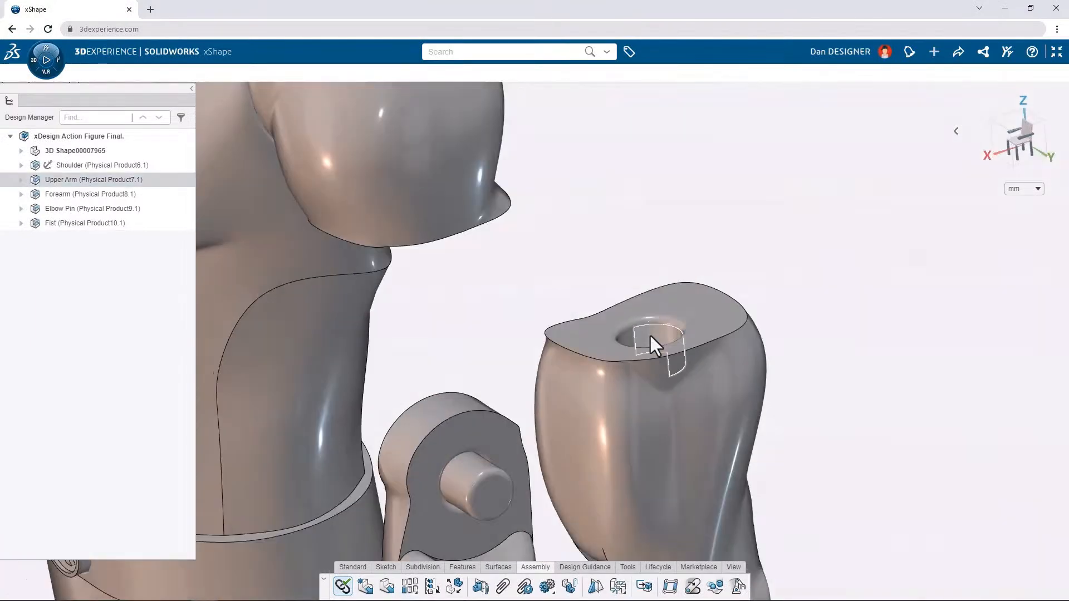
pyautogui.click(651, 336)
pyautogui.moveTo(659, 319); pyautogui.dragTo(665, 240, button='middle')
pyautogui.click(431, 214)
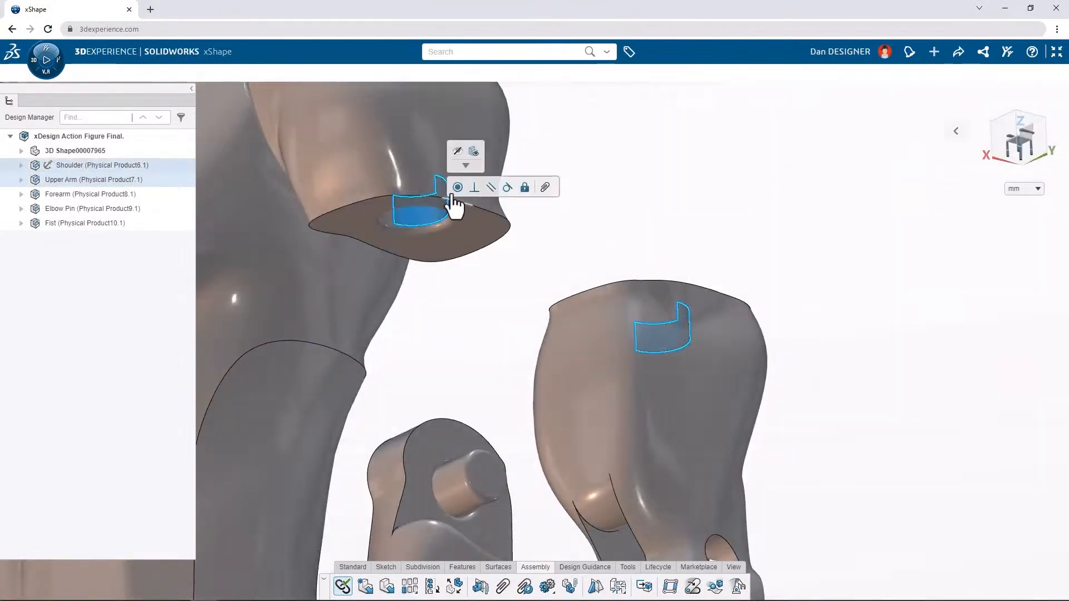
pyautogui.click(453, 192)
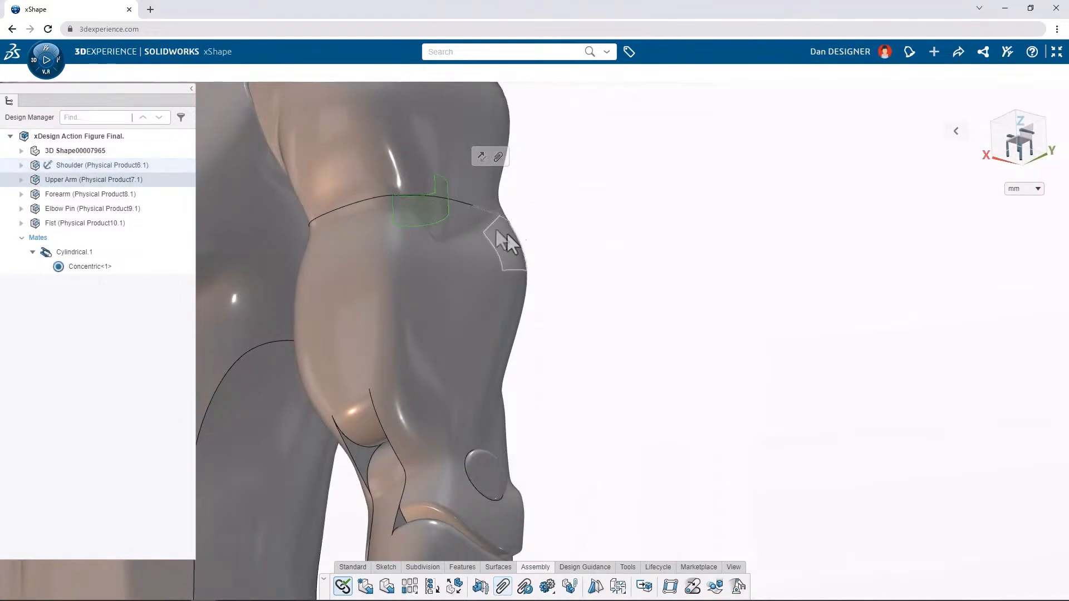
# Slide the upper arm away from the shoulder and mate its flat top face coincident with the shoulder's flat underside.
pyautogui.moveTo(500, 233); pyautogui.dragTo(574, 289)
pyautogui.click(476, 245)
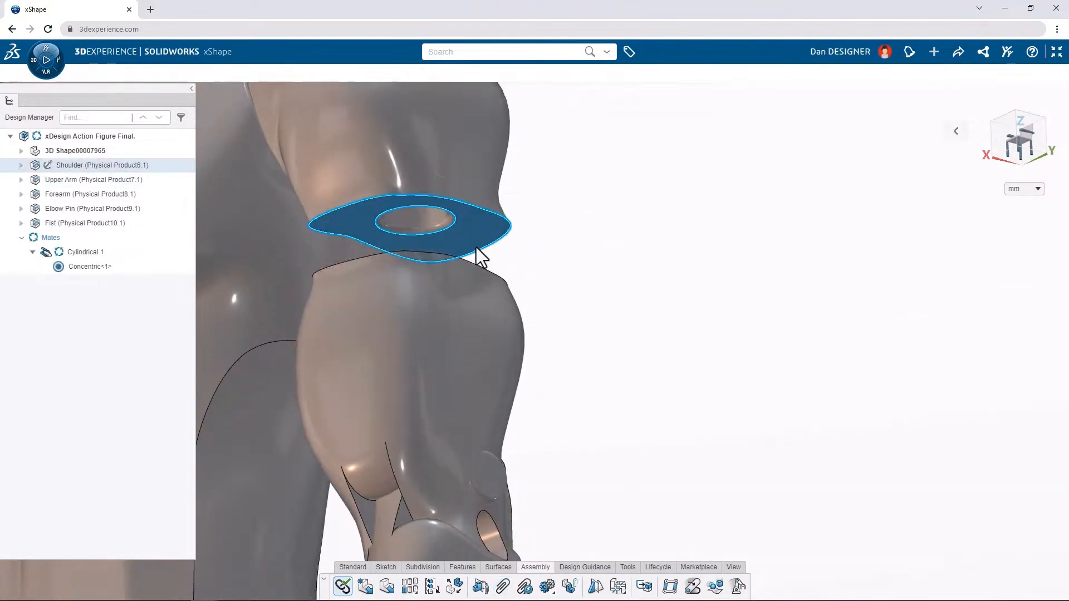
pyautogui.moveTo(476, 247); pyautogui.dragTo(468, 312, button='middle')
pyautogui.click(487, 289)
pyautogui.click(495, 271)
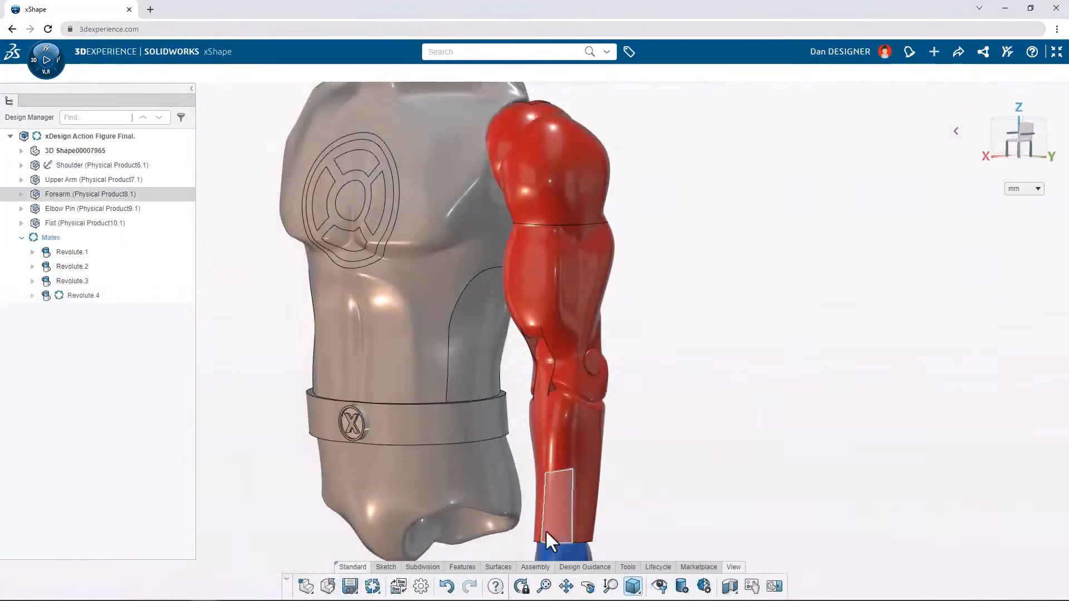
# Move the forearm to test how the mated arm joints articulate.
pyautogui.moveTo(540, 535)
pyautogui.mouseDown()
pyautogui.moveTo(503, 483)
pyautogui.moveTo(450, 454)
pyautogui.moveTo(432, 427)
pyautogui.moveTo(443, 467)
pyautogui.moveTo(480, 484)
pyautogui.moveTo(532, 537)
pyautogui.mouseUp()
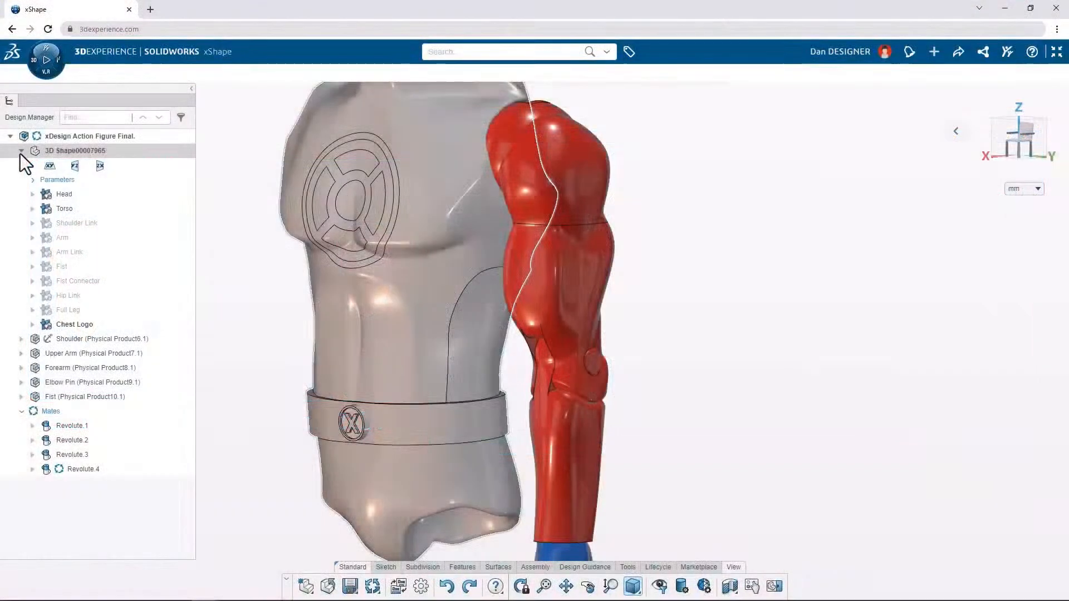
# Hide the components from Shoulder through Fist and show the original Arm body.
pyautogui.click(75, 338)
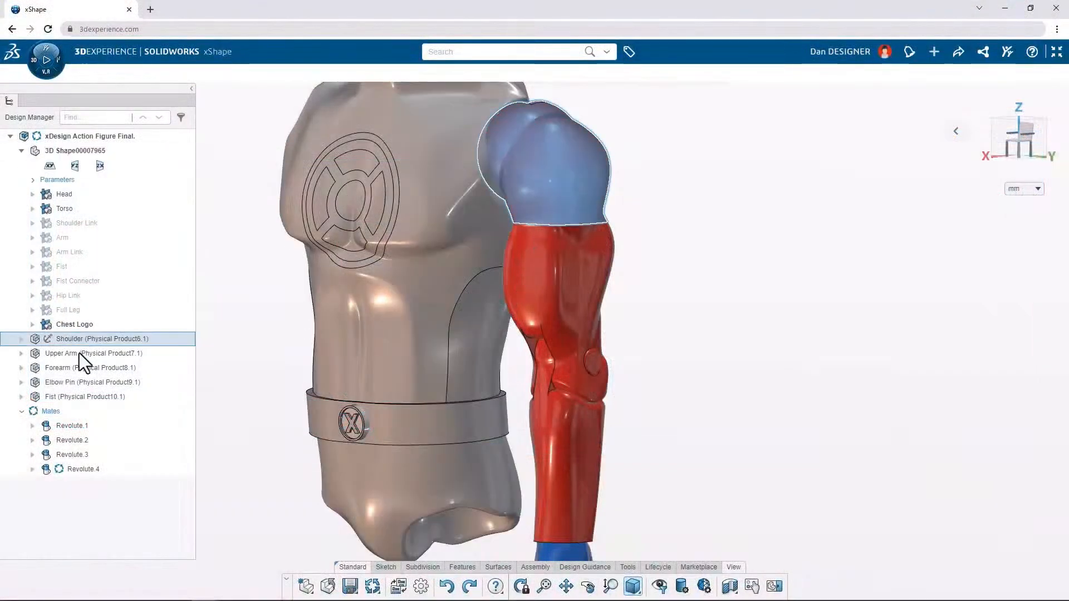
pyautogui.keyDown('shift'); pyautogui.click(81, 396); pyautogui.keyUp('shift')
pyautogui.click(108, 354)
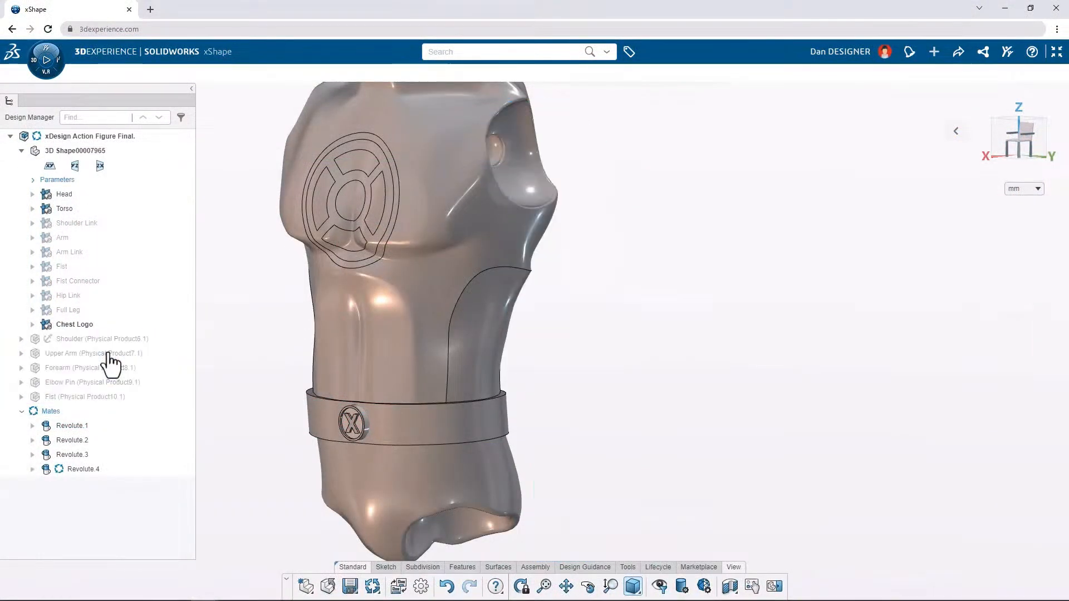
pyautogui.click(72, 241)
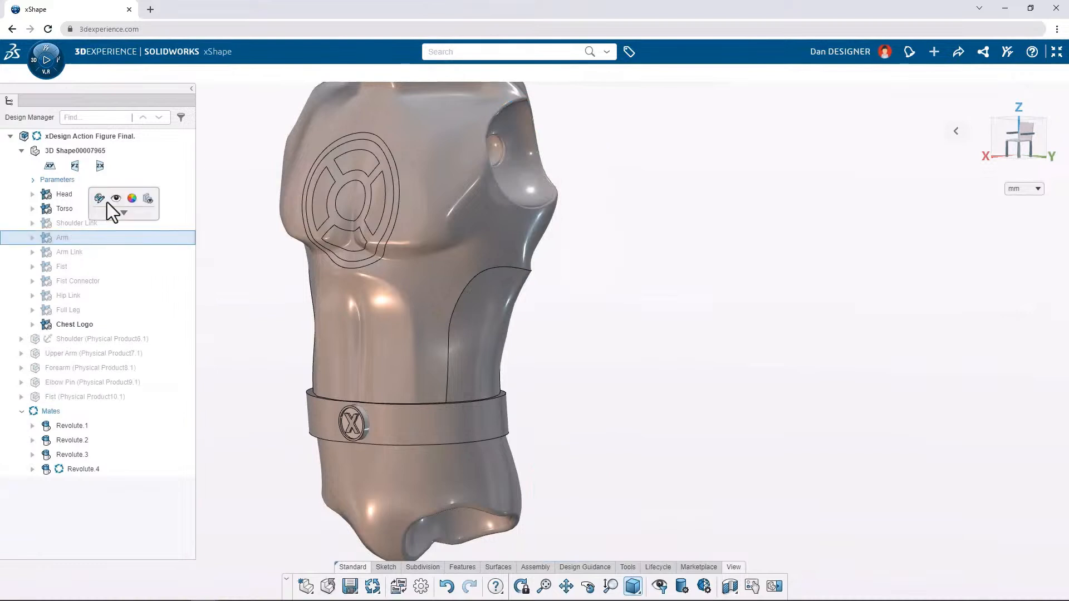
pyautogui.click(109, 202)
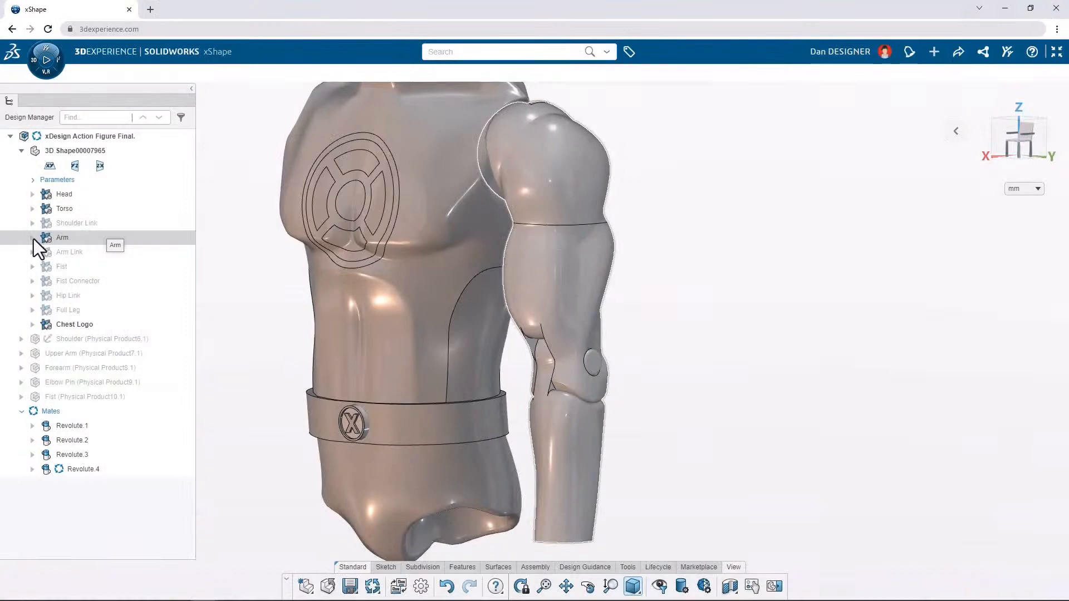
# Edit the Arm's Subdivision Surface.12 and raise the vertices at the top of the shoulder slightly.
pyautogui.click(32, 238)
pyautogui.click(68, 253)
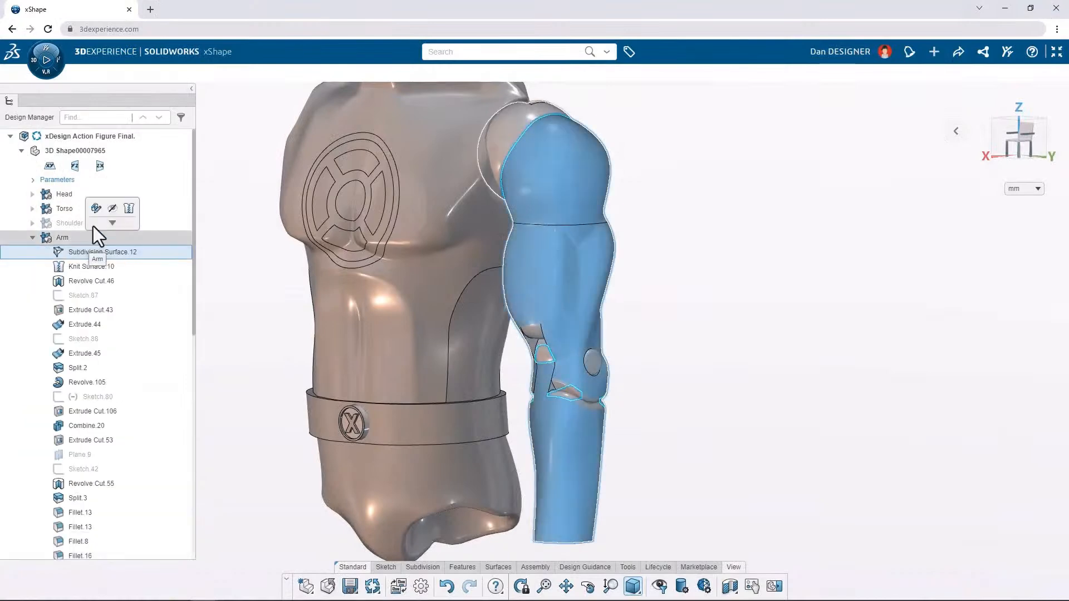
pyautogui.click(97, 211)
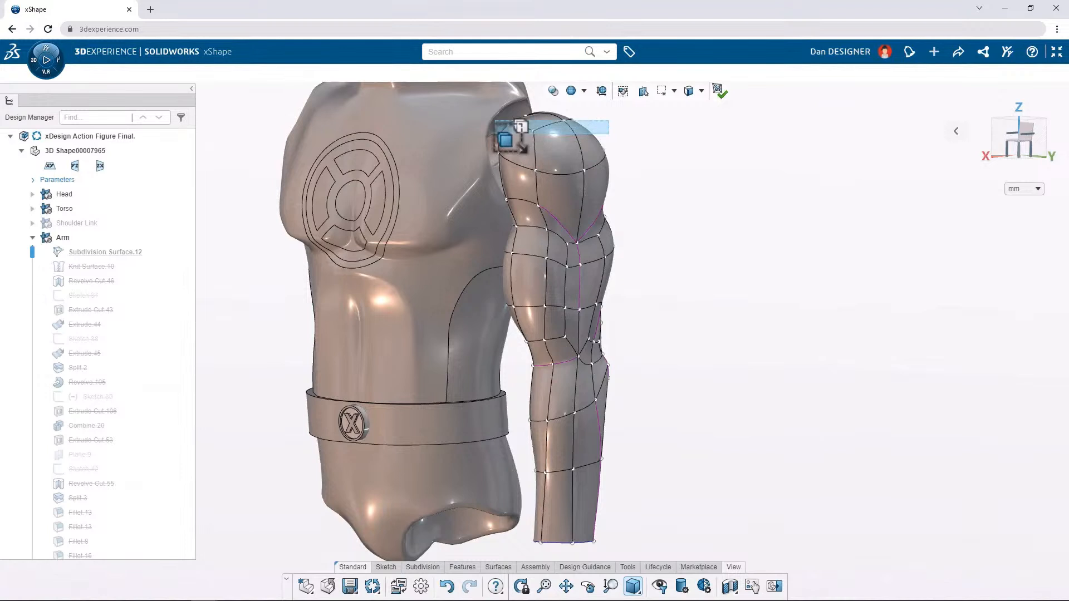
pyautogui.moveTo(495, 120); pyautogui.dragTo(477, 97)
pyautogui.moveTo(542, 116); pyautogui.dragTo(541, 102)
# Shift the mesh face on the inner upper arm outward, away from the torso, and finish editing the subdivision surface.
pyautogui.click(517, 287)
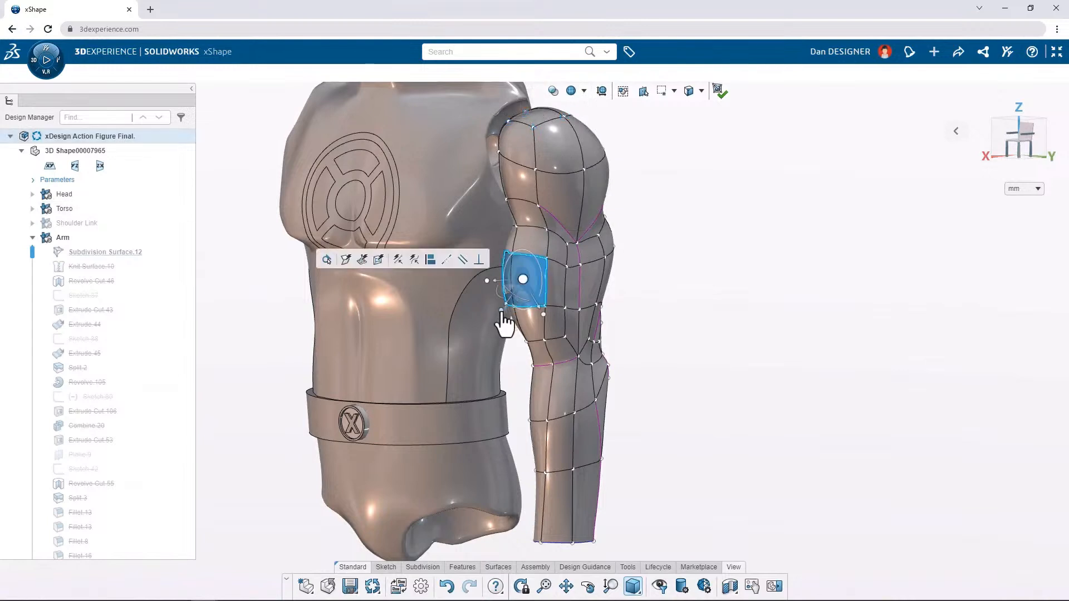
pyautogui.moveTo(501, 311); pyautogui.dragTo(538, 321)
pyautogui.moveTo(493, 284); pyautogui.dragTo(561, 333)
pyautogui.click(635, 329)
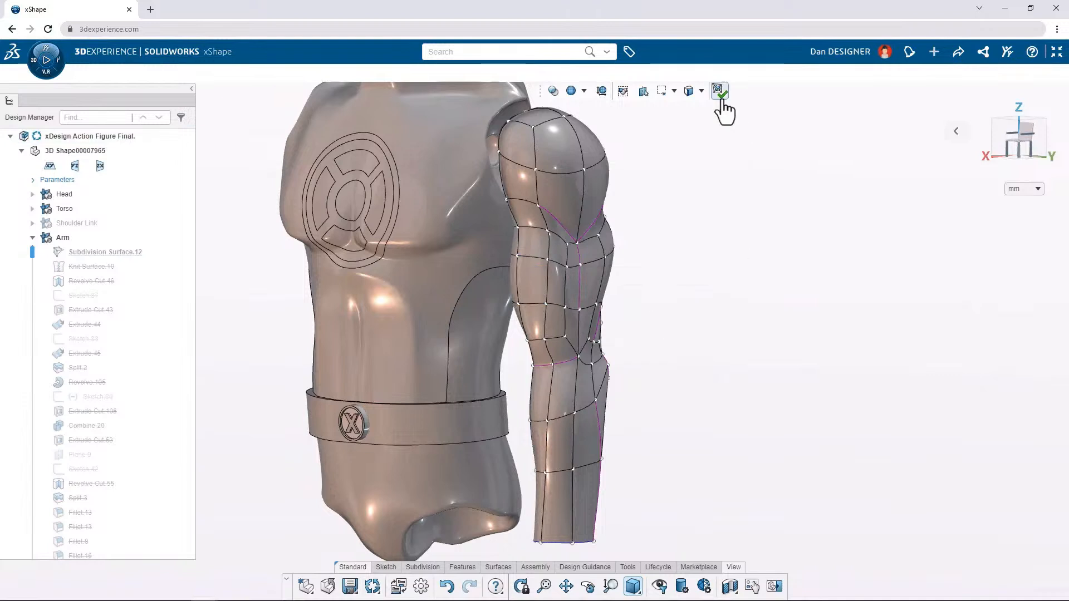
pyautogui.click(720, 95)
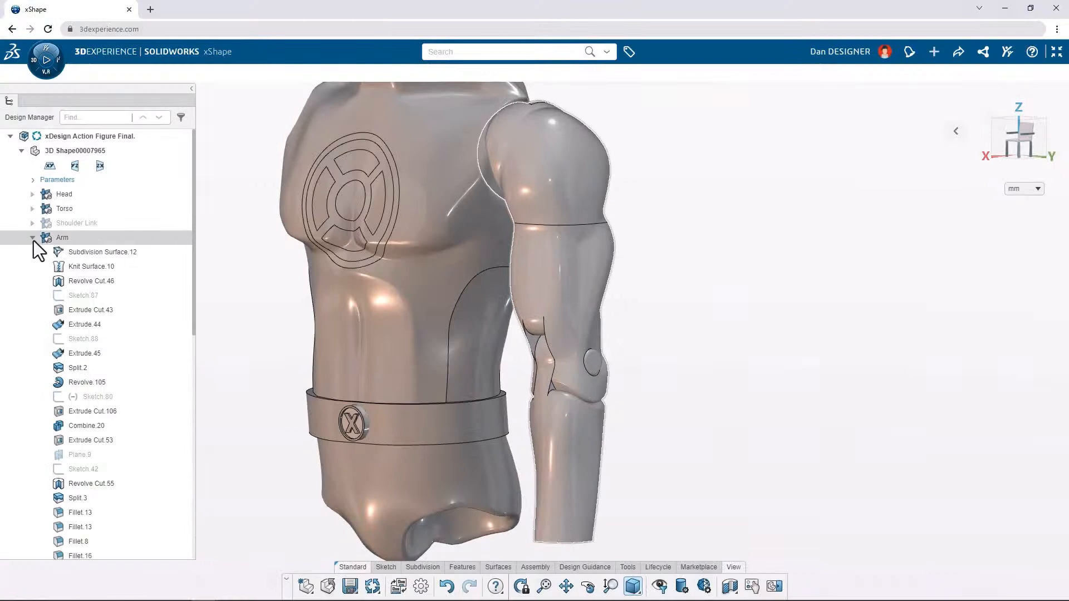
pyautogui.click(33, 239)
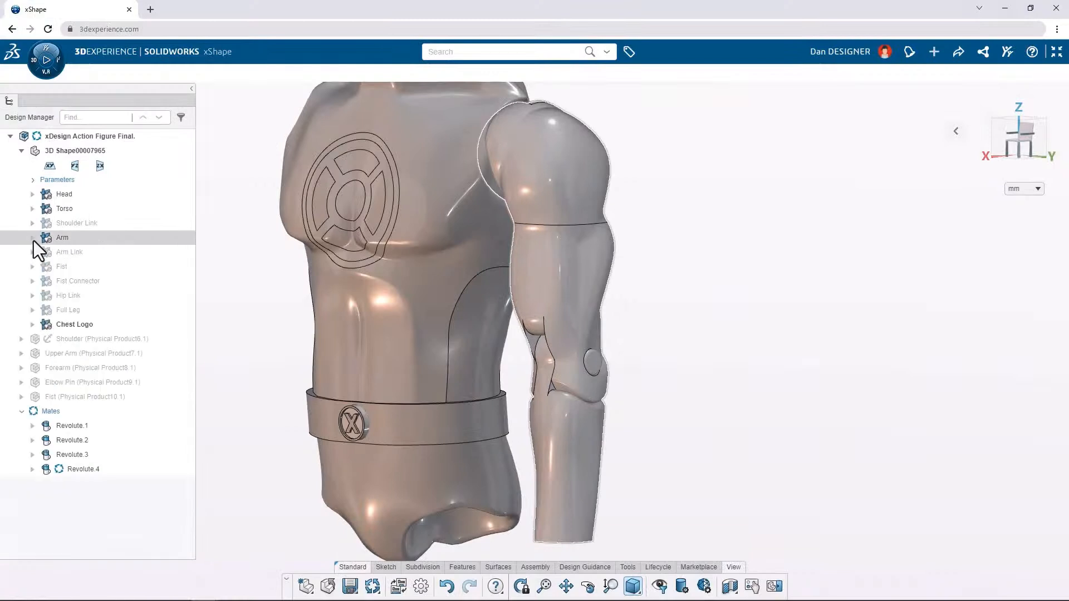
# Show the components from Shoulder through Fist and update the assembly with the edited arm shape.
pyautogui.click(66, 338)
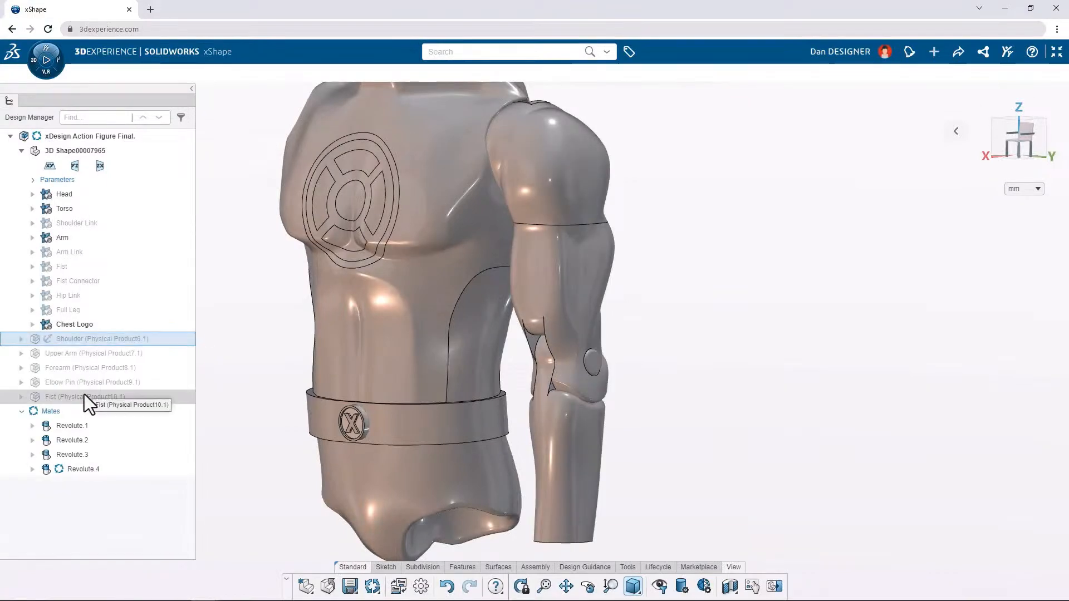
pyautogui.keyDown('shift'); pyautogui.click(84, 395); pyautogui.keyUp('shift')
pyautogui.press('Tab')
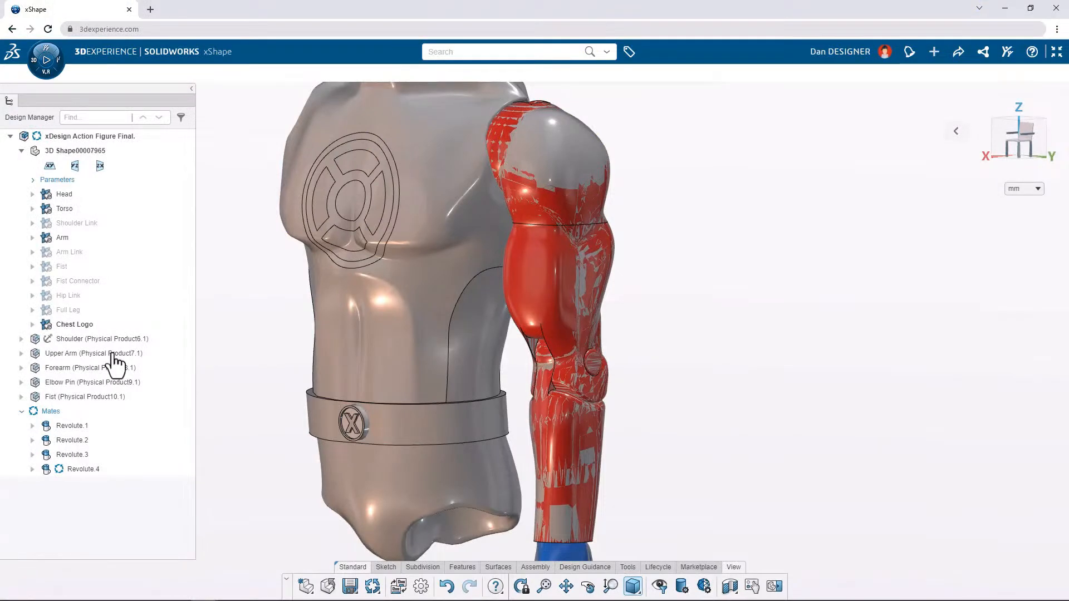
pyautogui.click(371, 587)
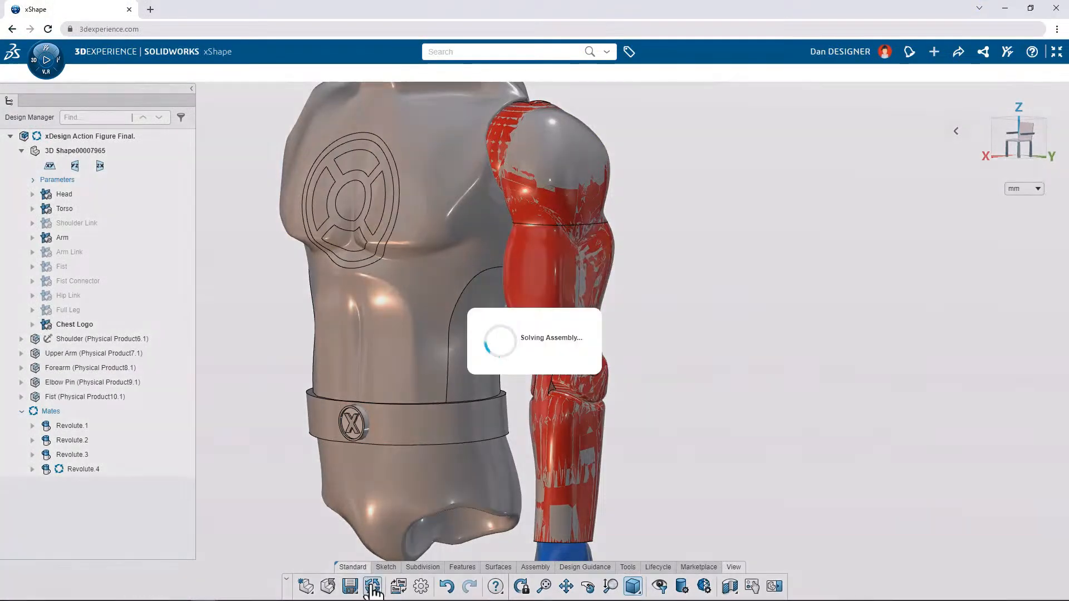